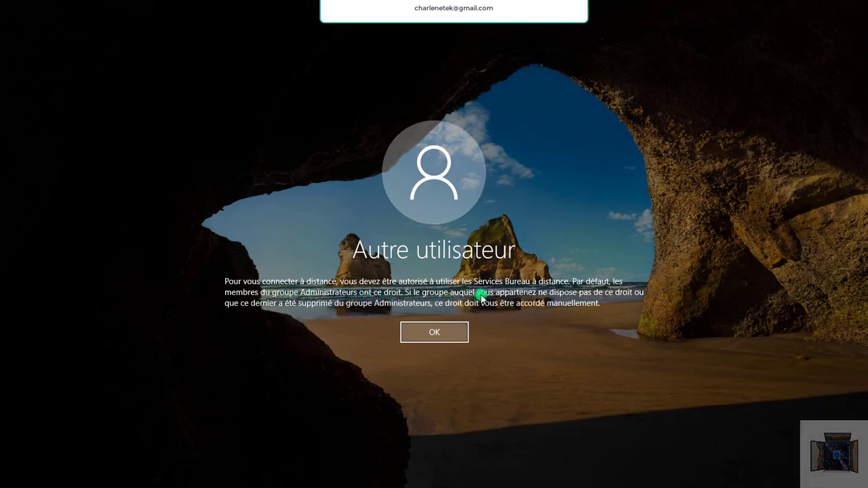
# Dismiss the Remote Desktop access permission notice on the Windows Server logon screen.
pyautogui.click(447, 332)
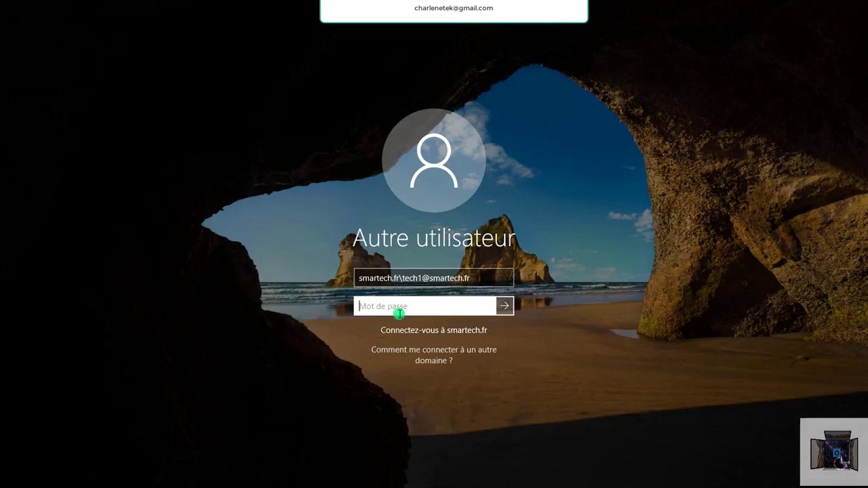
# Enter the technician account's password and submit the sign-in.
pyautogui.write('•••')
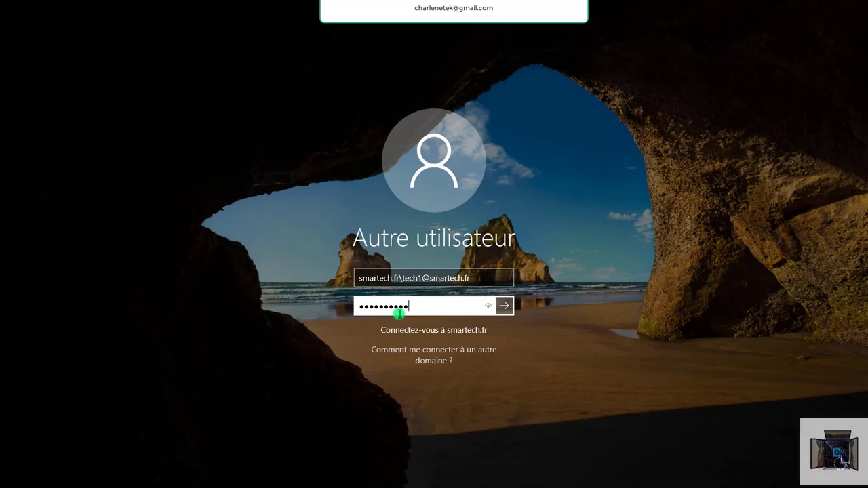
pyautogui.press('capslock')
pyautogui.write('••')
pyautogui.press('capslock')
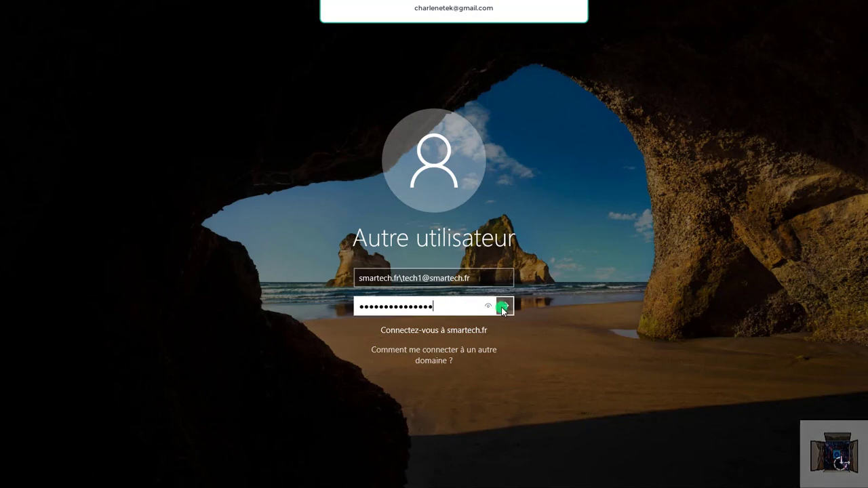
pyautogui.click(504, 306)
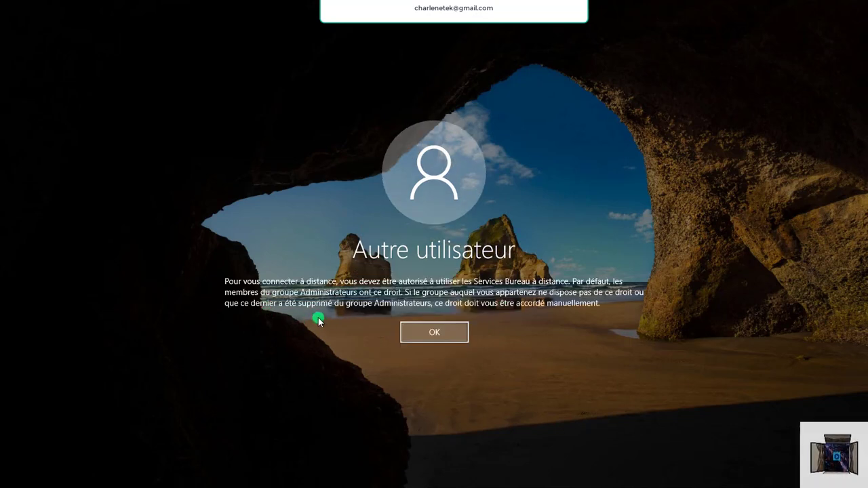
# Dismiss the repeated remote access error and leave the logon screen.
pyautogui.click(434, 334)
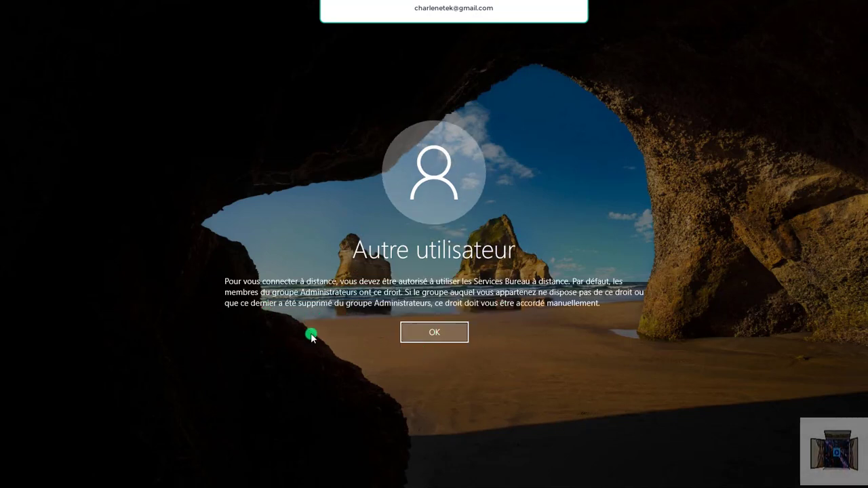
pyautogui.click(434, 334)
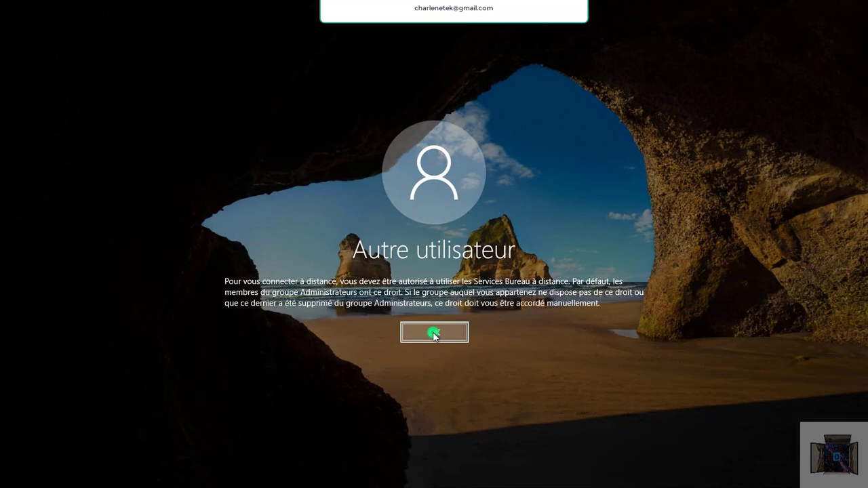
pyautogui.click(434, 334)
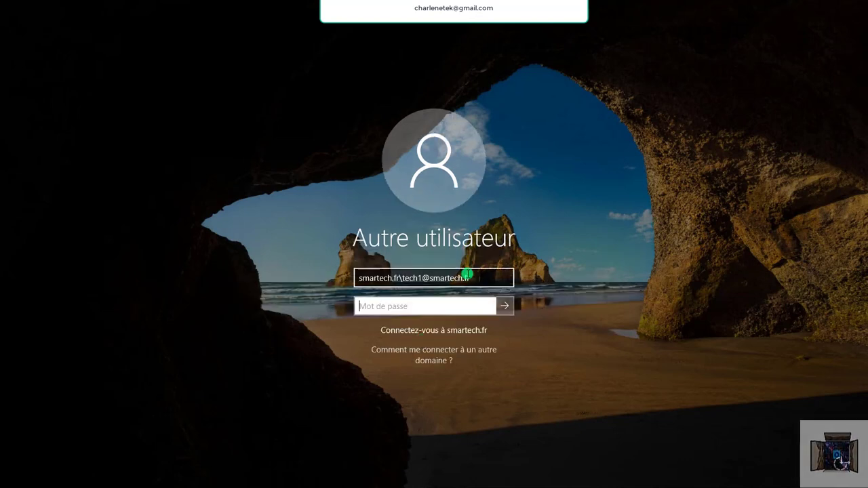
pyautogui.click(467, 275)
pyautogui.click(451, 361)
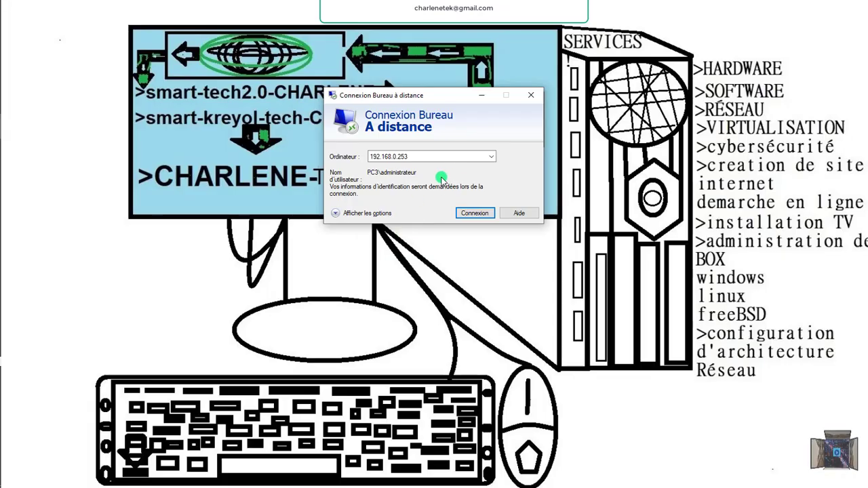
# Connect to 192.168.0.253 with the administrator password and accept the certificate warning.
pyautogui.click(467, 213)
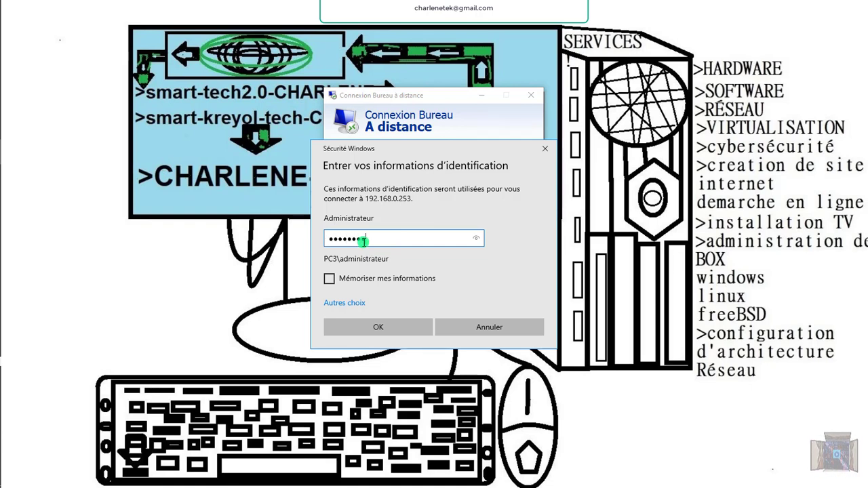
pyautogui.press('capslock')
pyautogui.write('•')
pyautogui.press('capslock')
pyautogui.write('•')
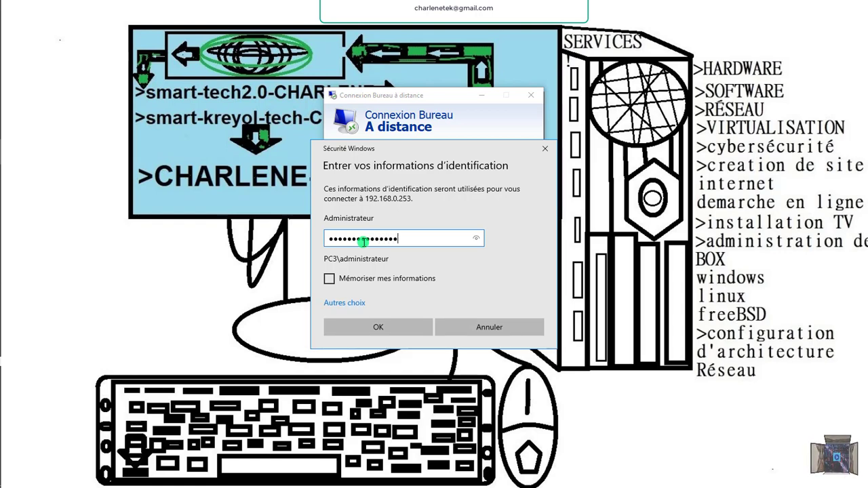
pyautogui.press('Return')
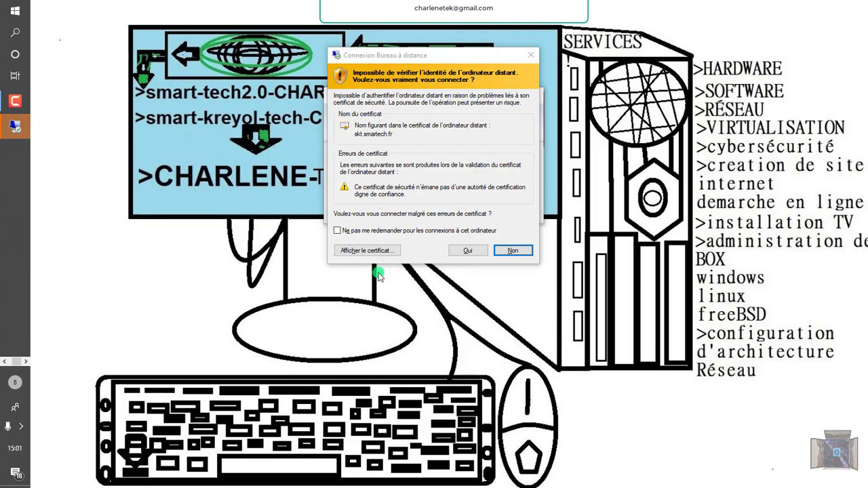
pyautogui.click(469, 249)
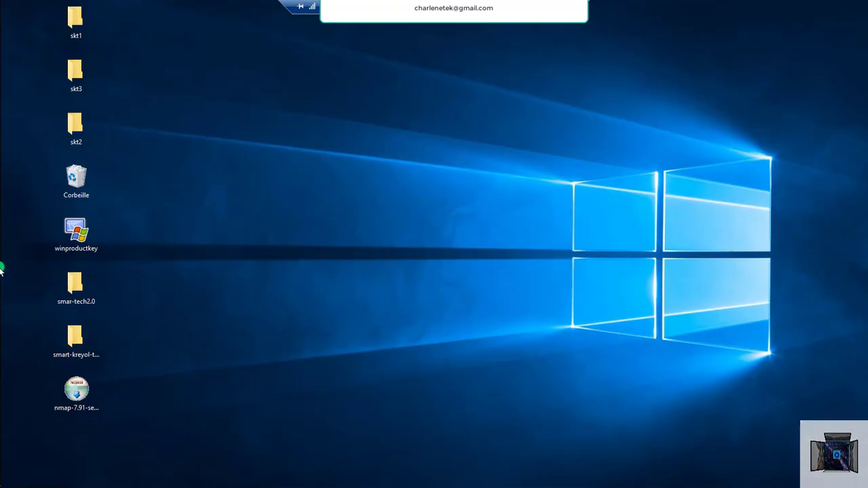
# Launch Utilisateurs et ordinateurs Active Directory from Server Manager's Outils menu.
pyautogui.moveTo(2, 231)
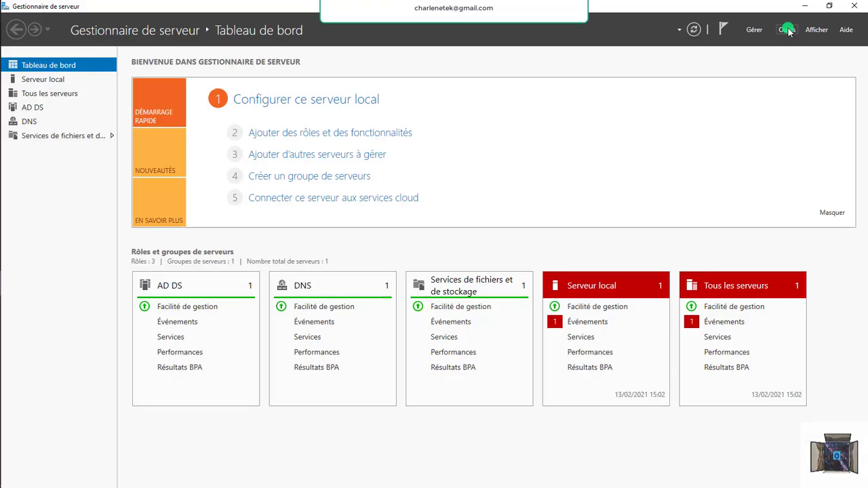
pyautogui.click(786, 30)
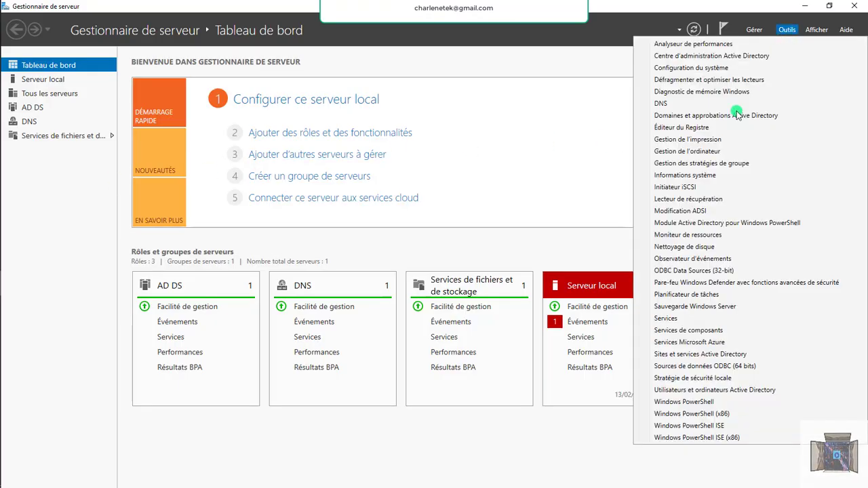
pyautogui.click(711, 392)
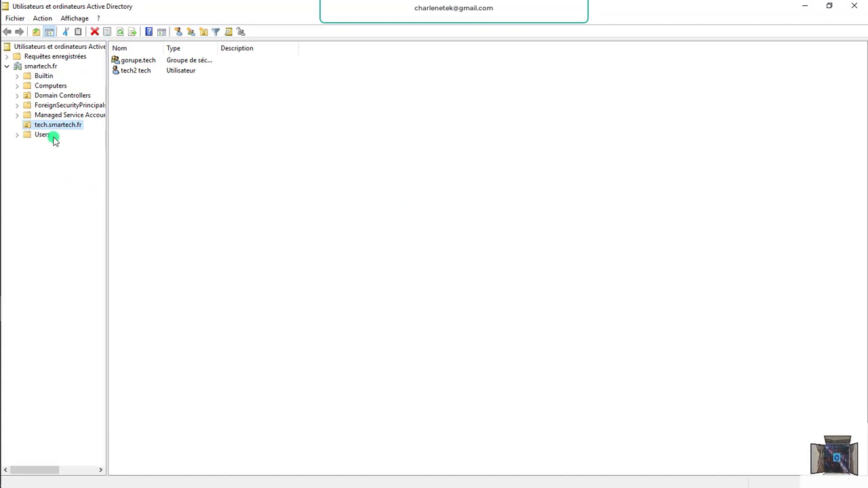
# Show the Users container and browse its accounts and admin groups.
pyautogui.click(231, 157)
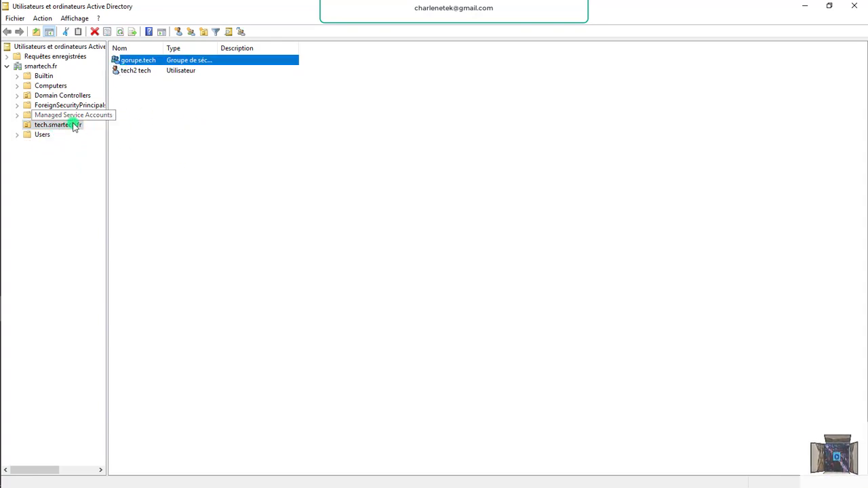
pyautogui.click(42, 135)
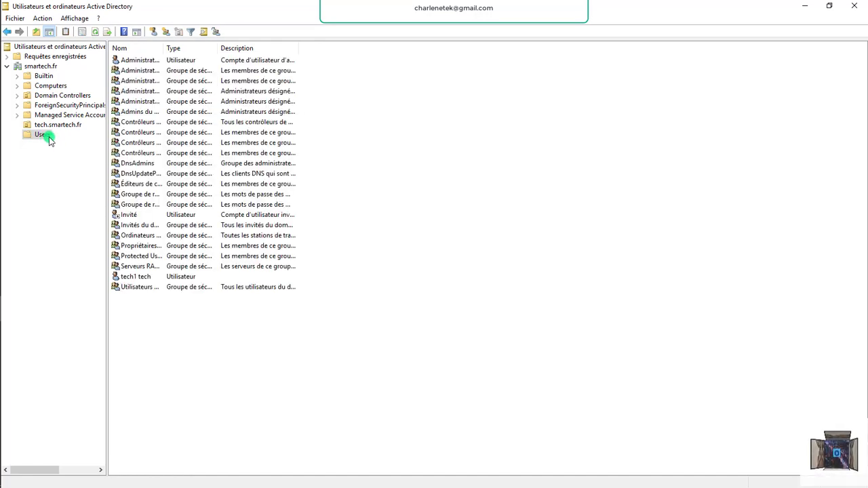
pyautogui.click(136, 61)
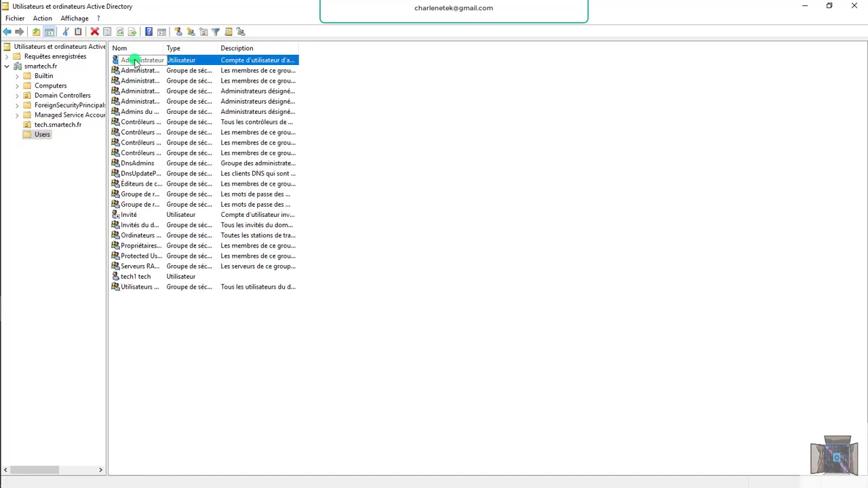
pyautogui.click(132, 102)
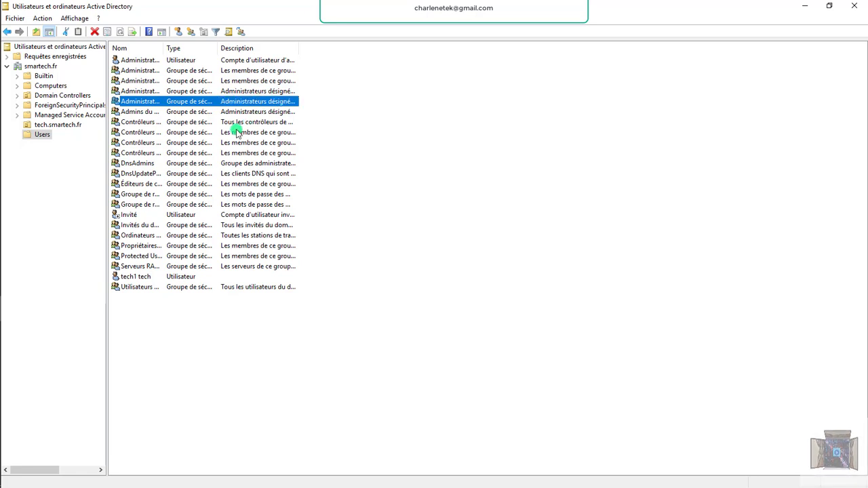
pyautogui.click(141, 112)
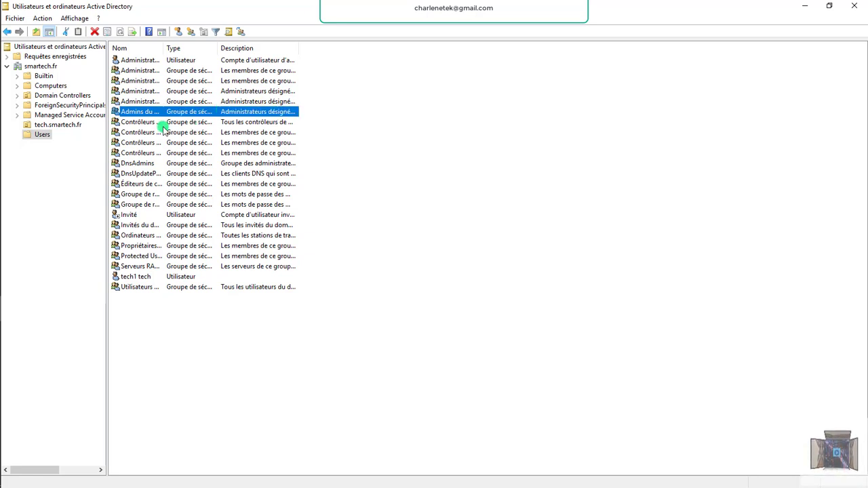
pyautogui.click(155, 123)
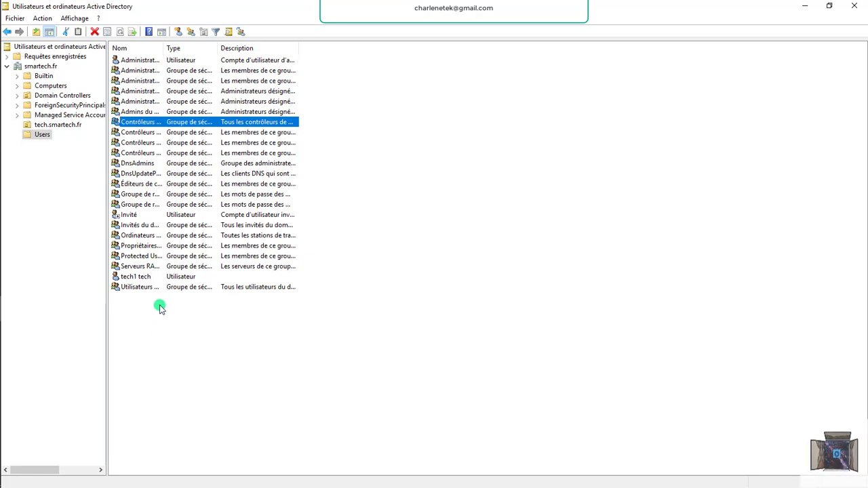
# Open and close the Admins du domaine properties, then select the Administrateur account.
pyautogui.doubleClick(140, 112)
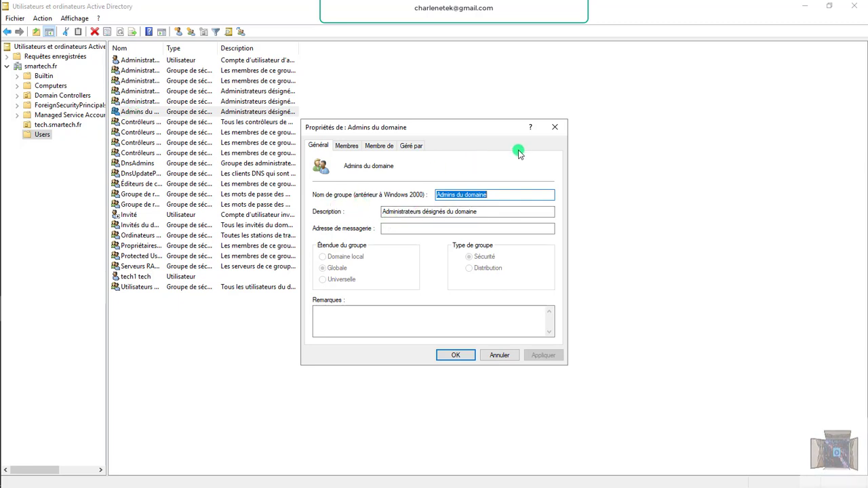
pyautogui.click(297, 60)
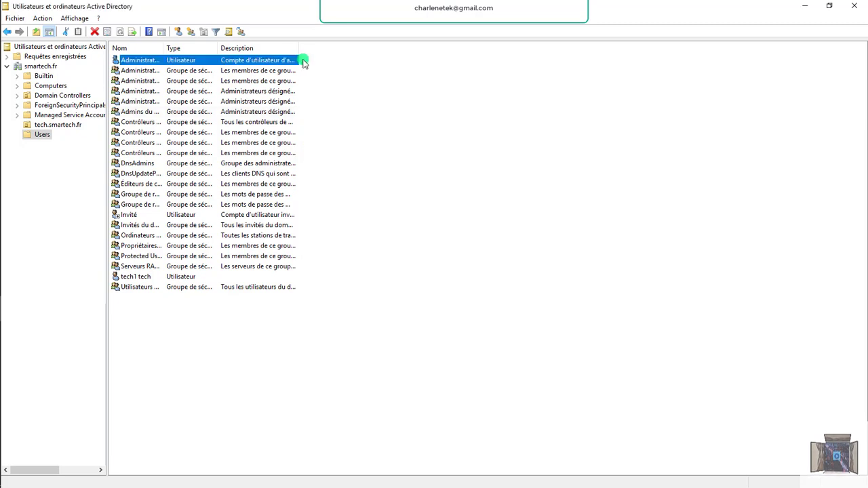
pyautogui.click(137, 71)
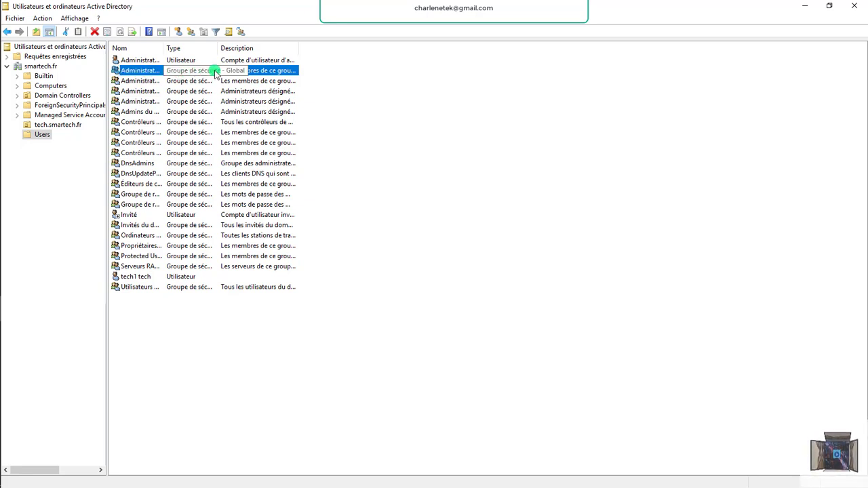
pyautogui.click(151, 79)
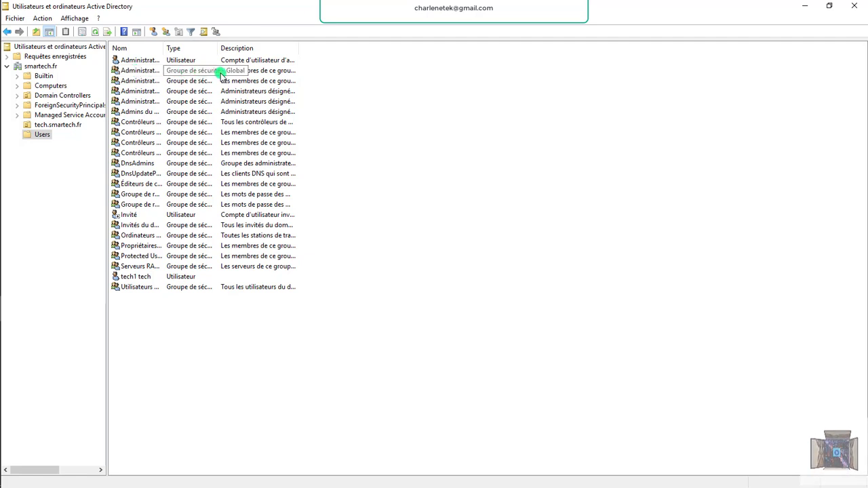
pyautogui.click(183, 61)
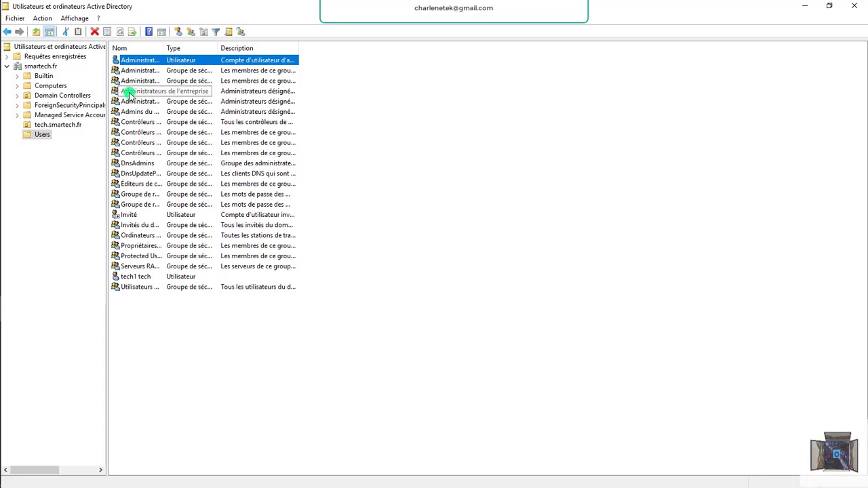
# Review the members of the Administrateurs de l'entreprise group.
pyautogui.doubleClick(131, 93)
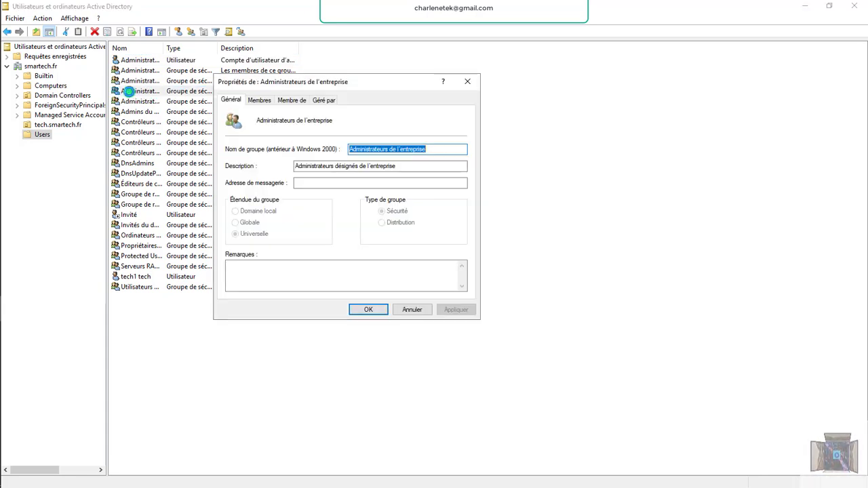
pyautogui.click(258, 102)
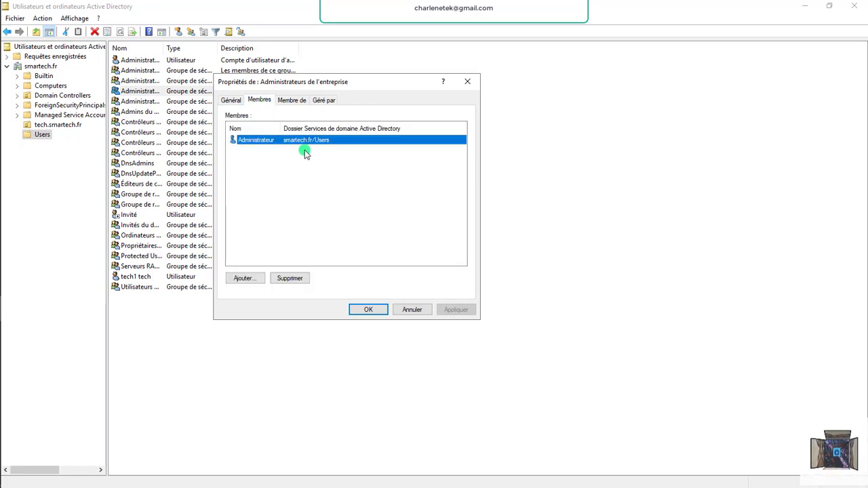
pyautogui.click(465, 83)
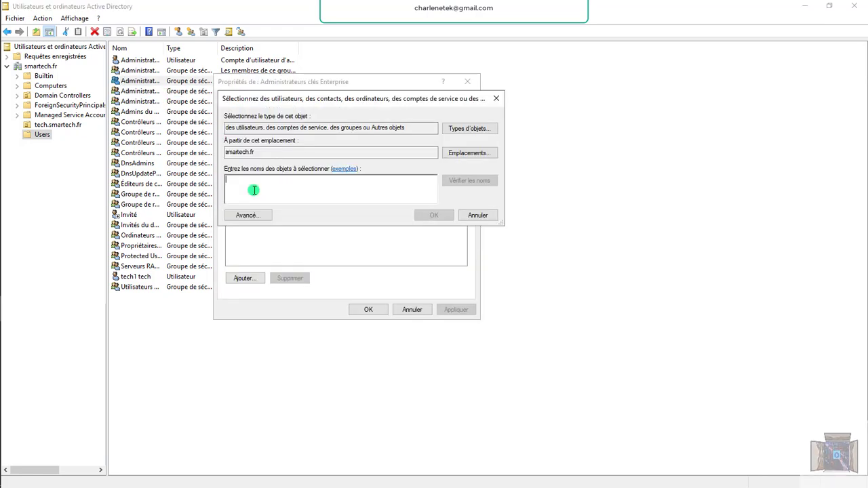
# Add tech1 tech as a group member, then start adding another account matching 'te'.
pyautogui.write('tech')
pyautogui.click(470, 179)
pyautogui.click(291, 186)
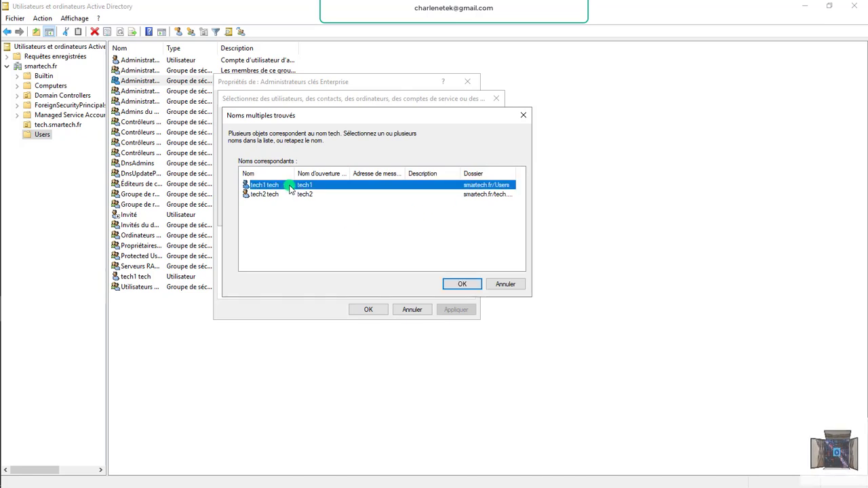
pyautogui.click(455, 284)
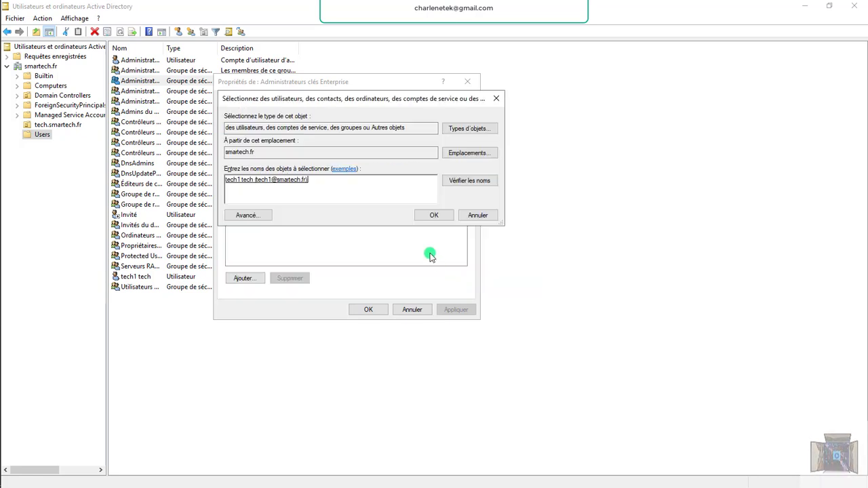
pyautogui.click(431, 217)
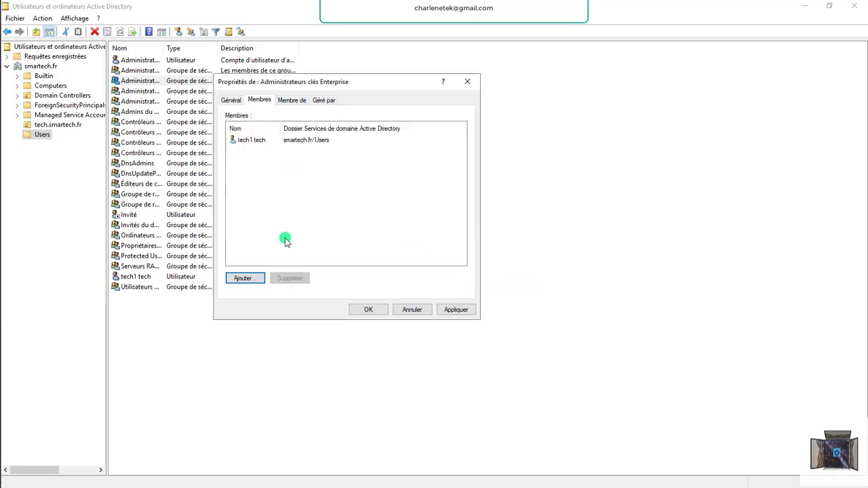
pyautogui.click(245, 279)
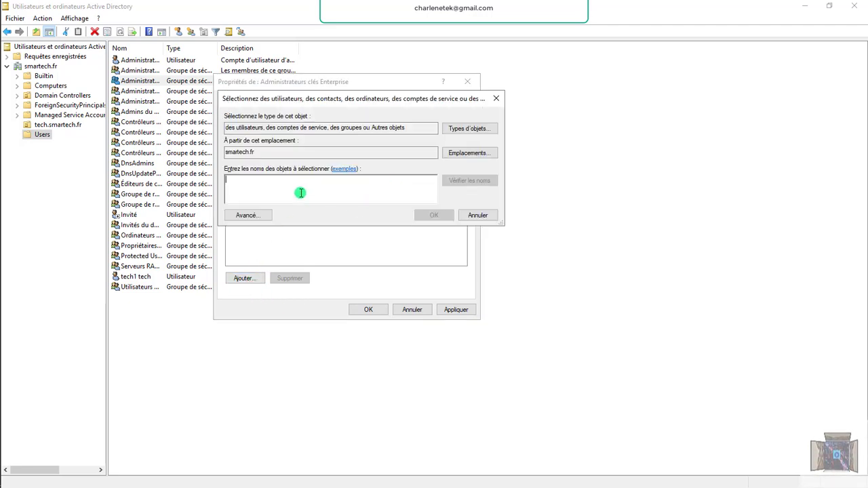
pyautogui.write('te')
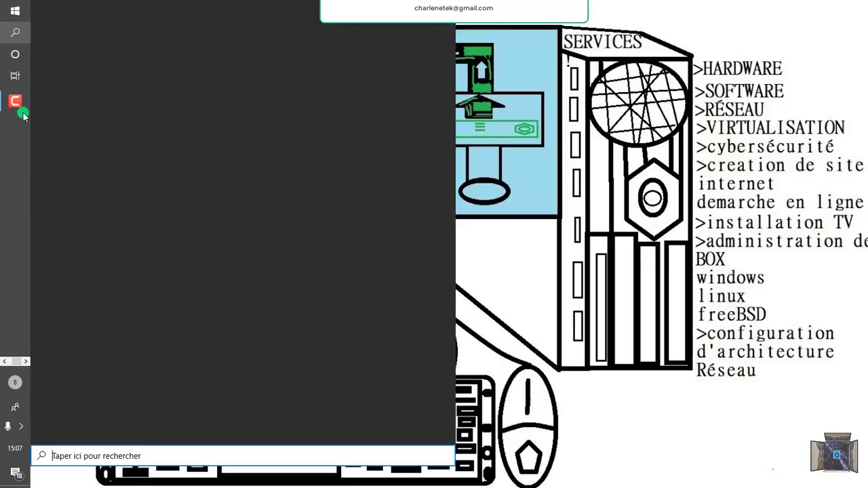
# Launch Remote Desktop Connection and start connecting to 192.168.0.253.
pyautogui.rightClick(83, 260)
pyautogui.click(142, 309)
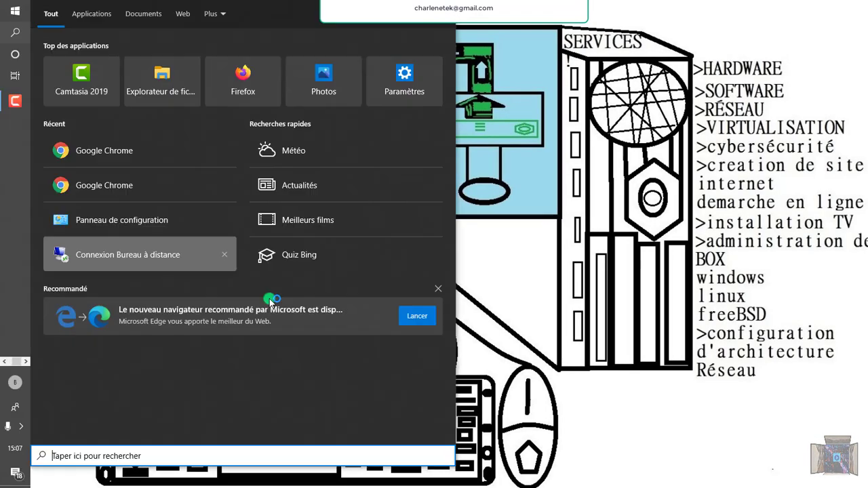
pyautogui.press('Escape')
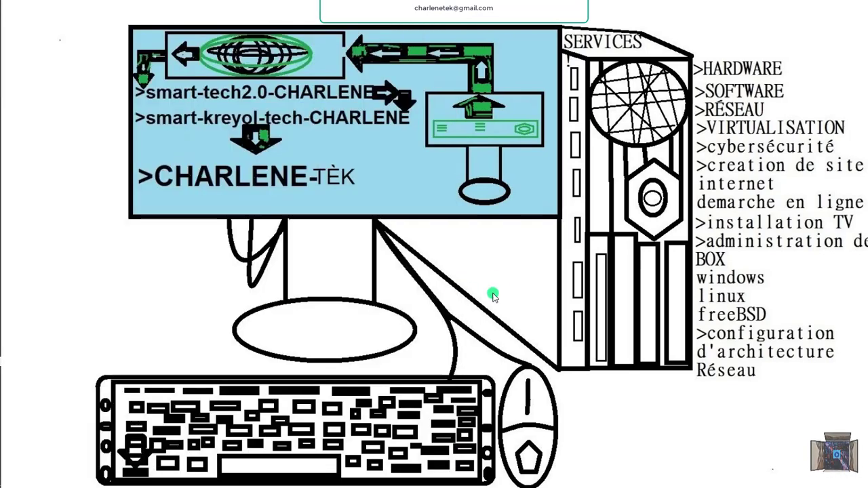
pyautogui.click(473, 213)
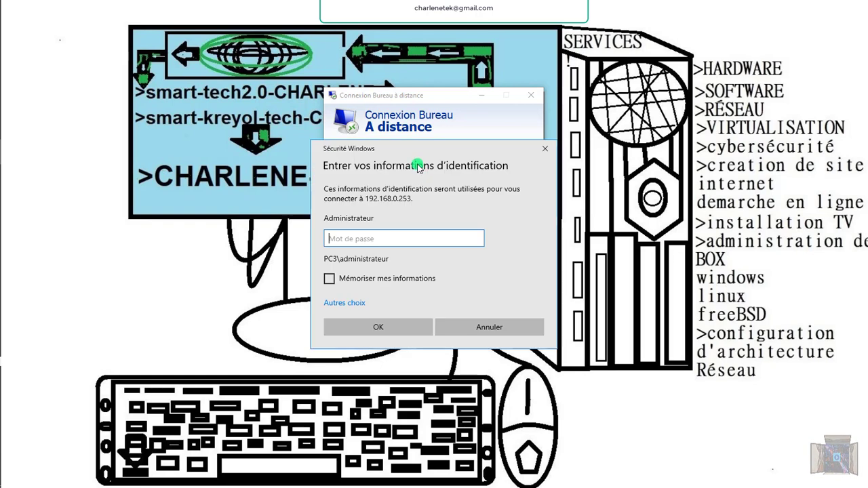
# Sign in with a different technician account and password, accepting the untrusted certificate.
pyautogui.click(343, 303)
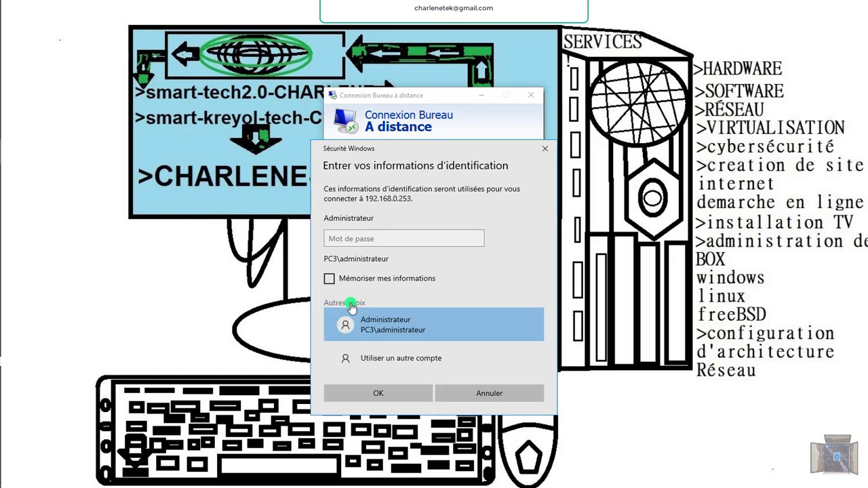
pyautogui.click(391, 355)
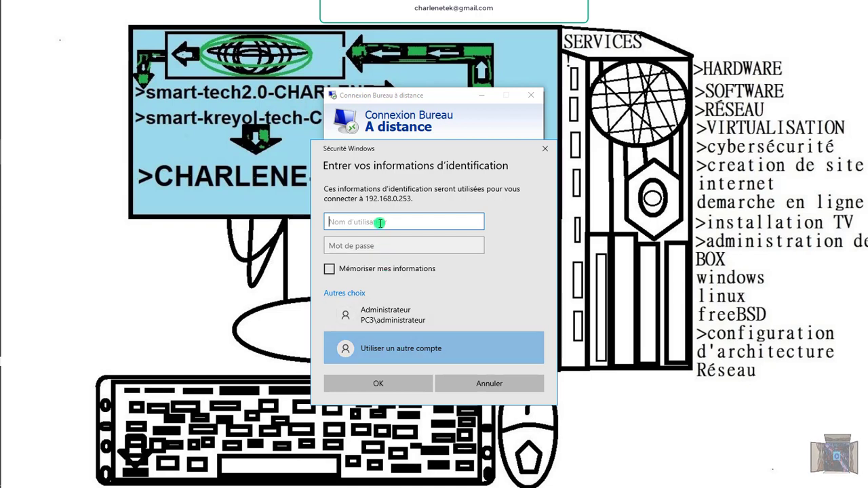
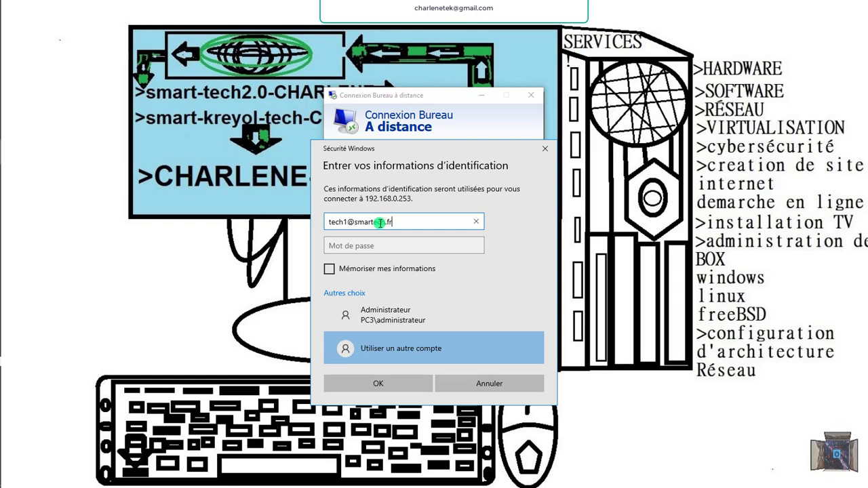
pyautogui.click(370, 246)
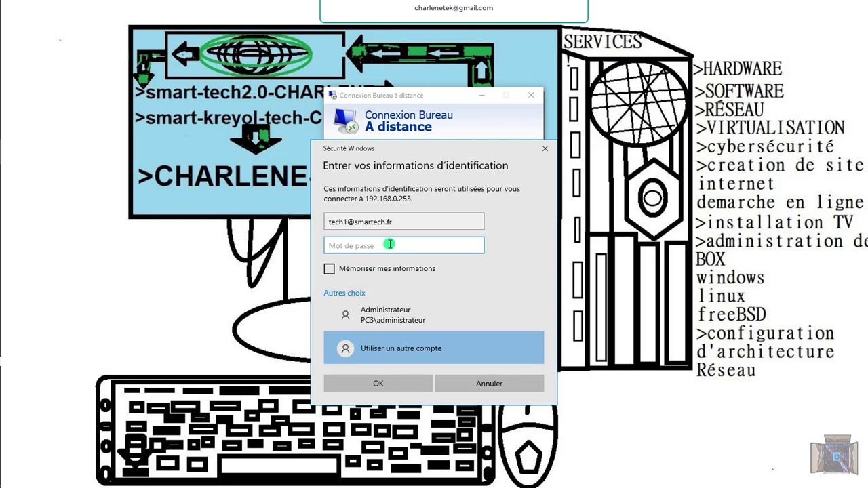
pyautogui.write('•••')
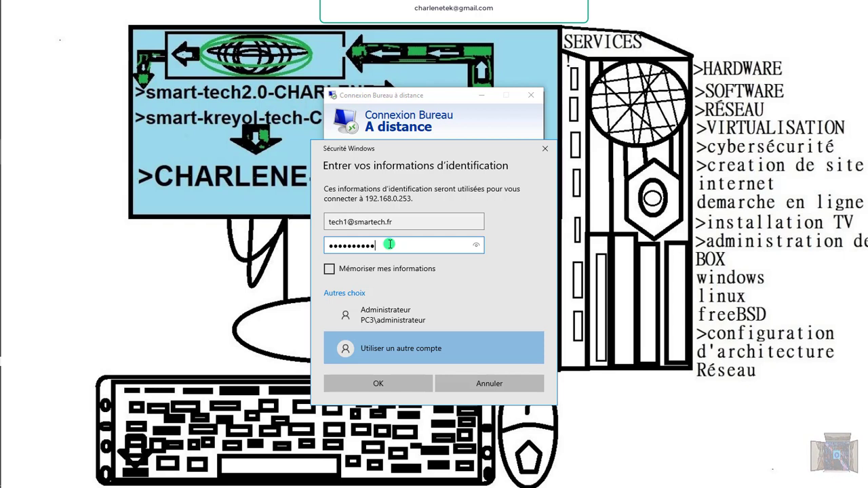
pyautogui.write('•')
pyautogui.press('capslock')
pyautogui.write('•')
pyautogui.press('capslock')
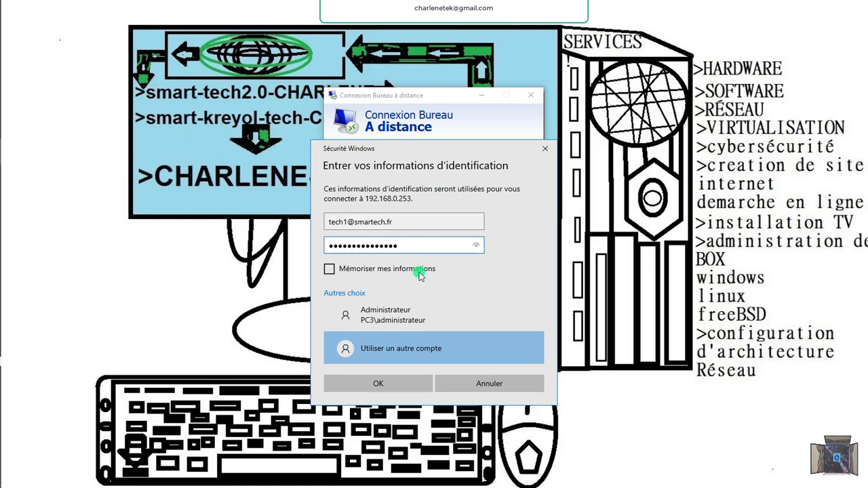
pyautogui.click(392, 384)
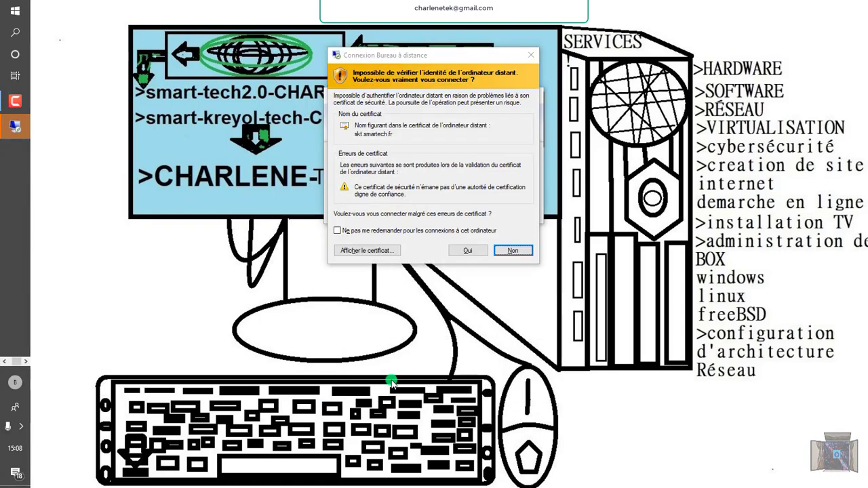
pyautogui.click(462, 250)
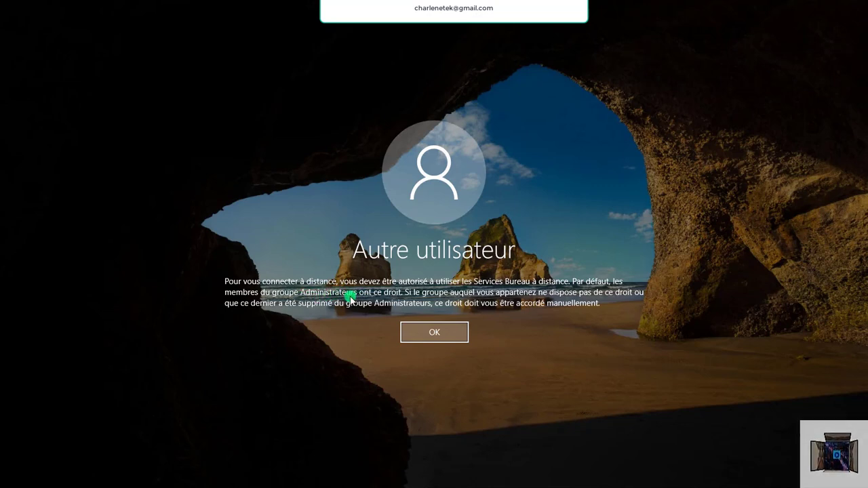
# Dismiss the permission notice, end the session, and reconnect with the administrator password.
pyautogui.click(423, 334)
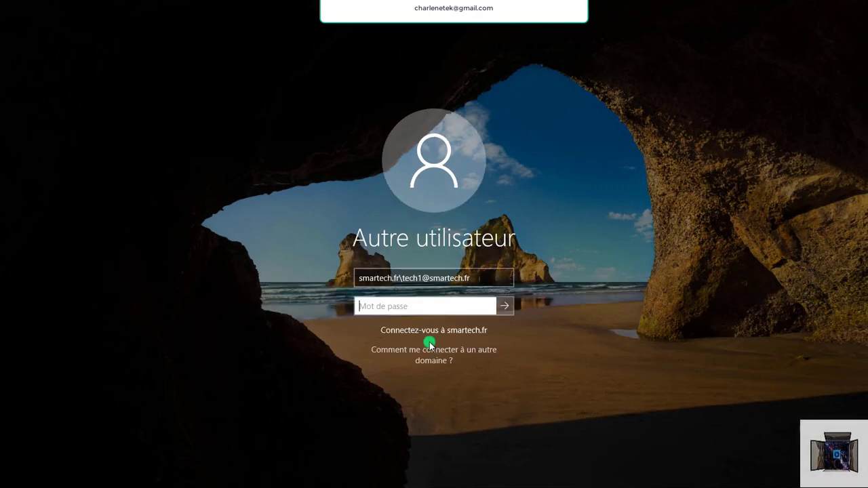
pyautogui.click(604, 6)
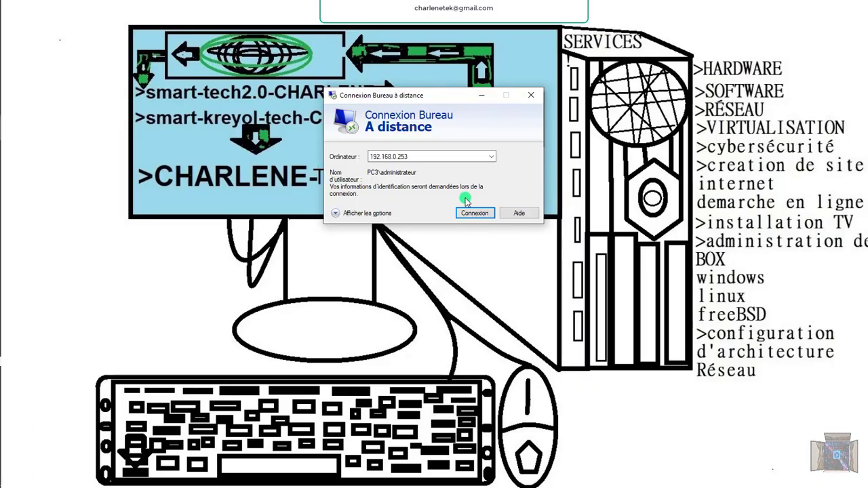
pyautogui.click(475, 213)
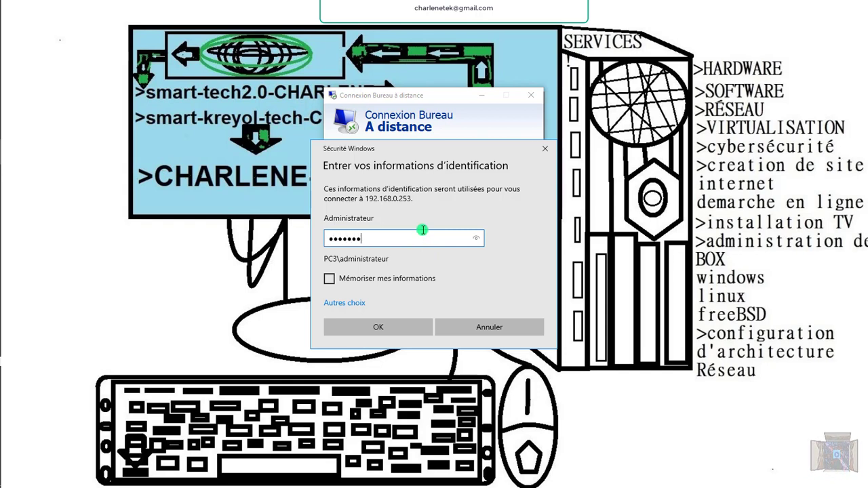
pyautogui.press('capslock')
pyautogui.write('A')
pyautogui.press('capslock')
pyautogui.write('a')
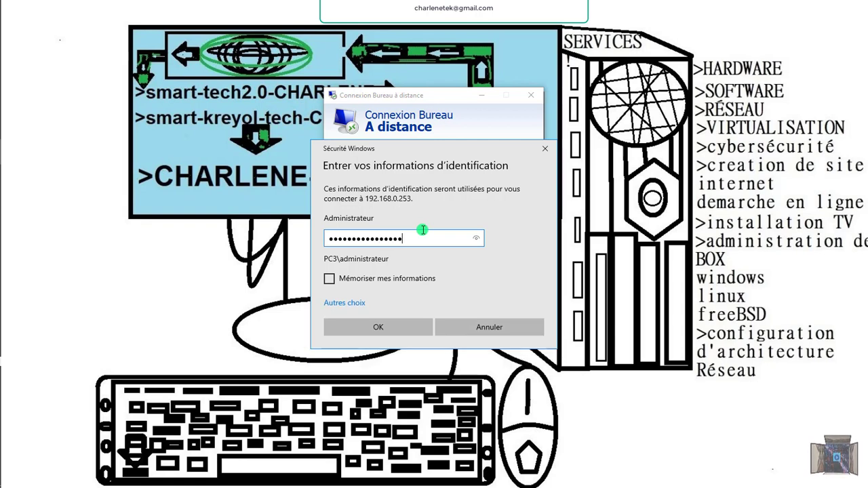
pyautogui.press('Return')
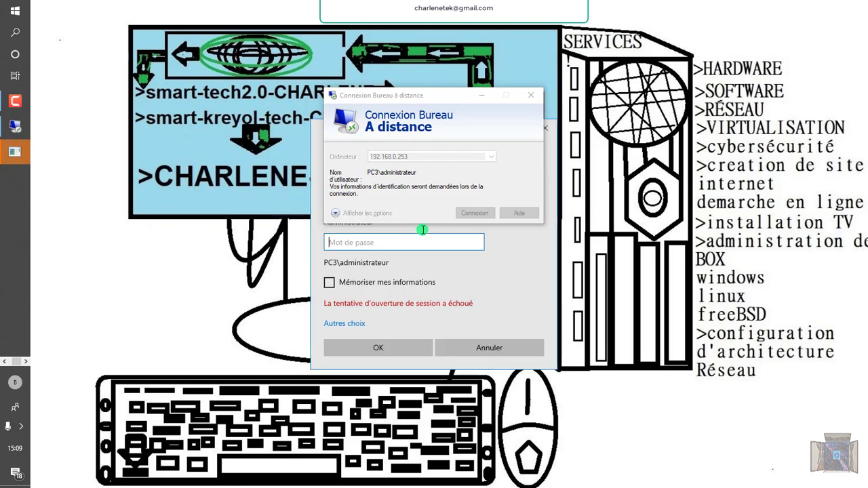
# Retype the administrator password until the connection is accepted.
pyautogui.click(366, 242)
pyautogui.write('***')
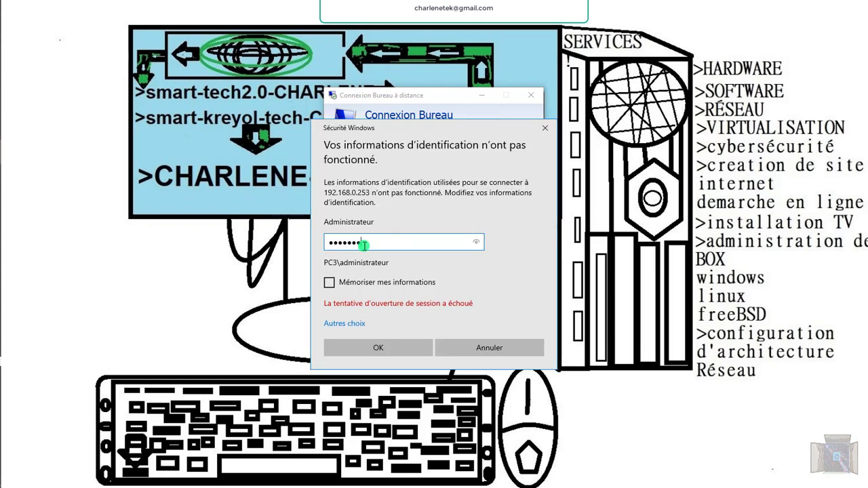
pyautogui.write('*')
pyautogui.press('Return')
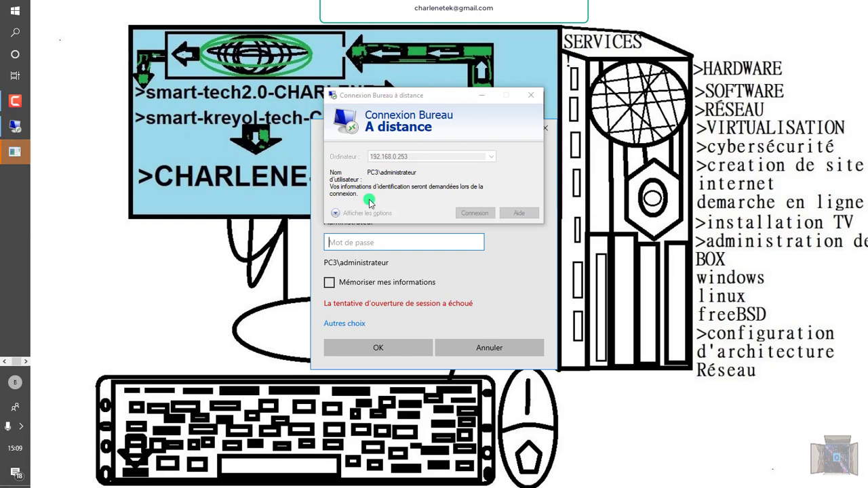
pyautogui.click(330, 245)
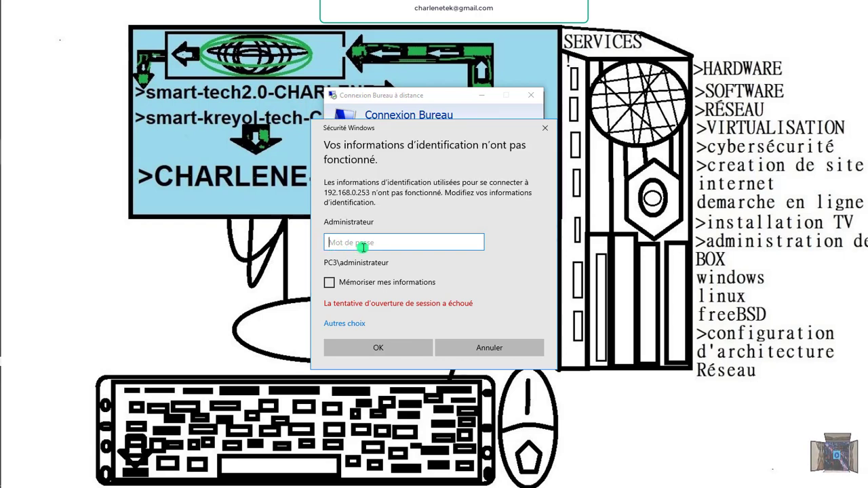
pyautogui.write('••••••••')
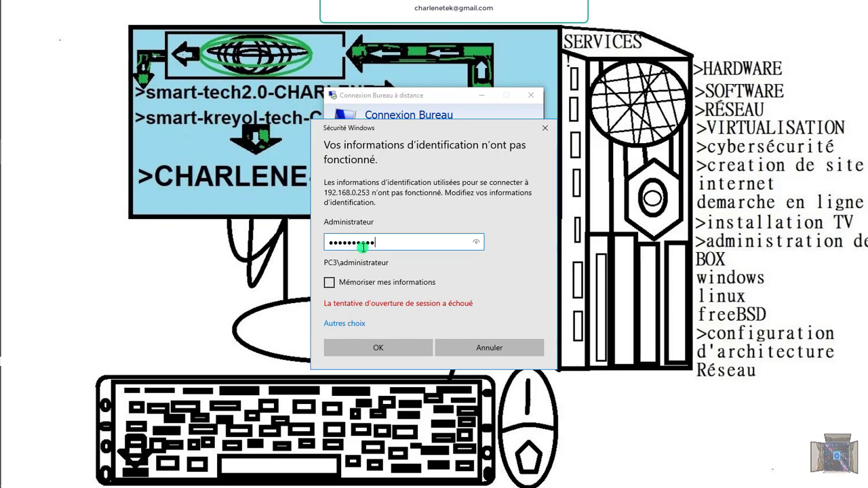
pyautogui.press('capslock')
pyautogui.write('••')
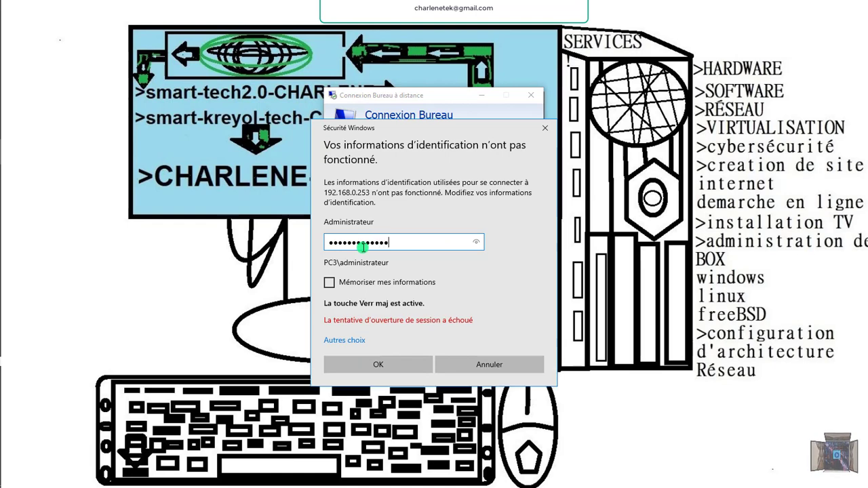
pyautogui.press('capslock')
pyautogui.press('Return')
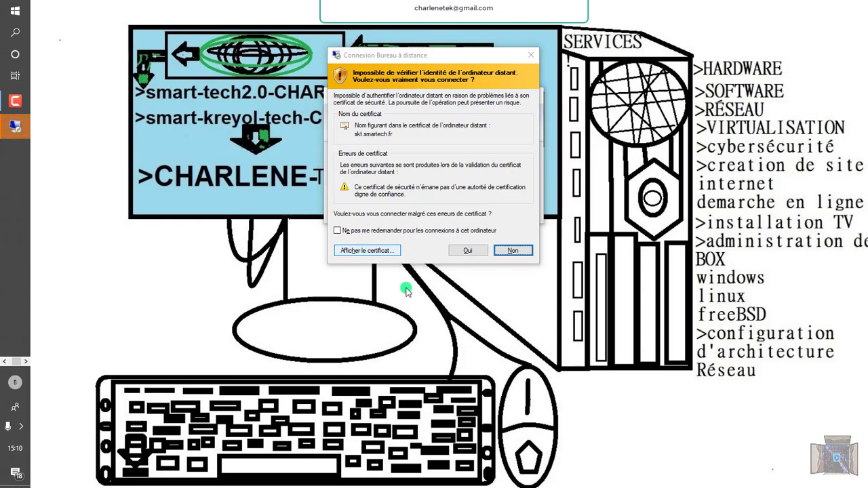
# Accept the certificate and minimize the Windows Defender Firewall console on the remote server.
pyautogui.click(459, 250)
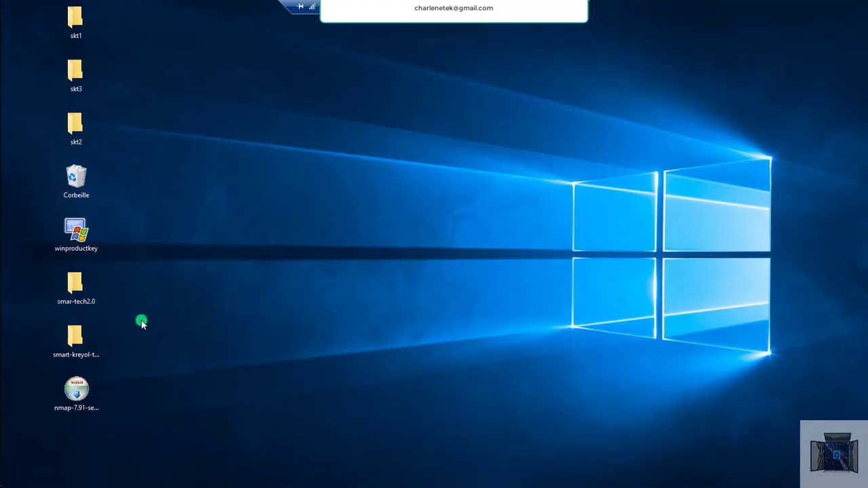
pyautogui.moveTo(13, 323)
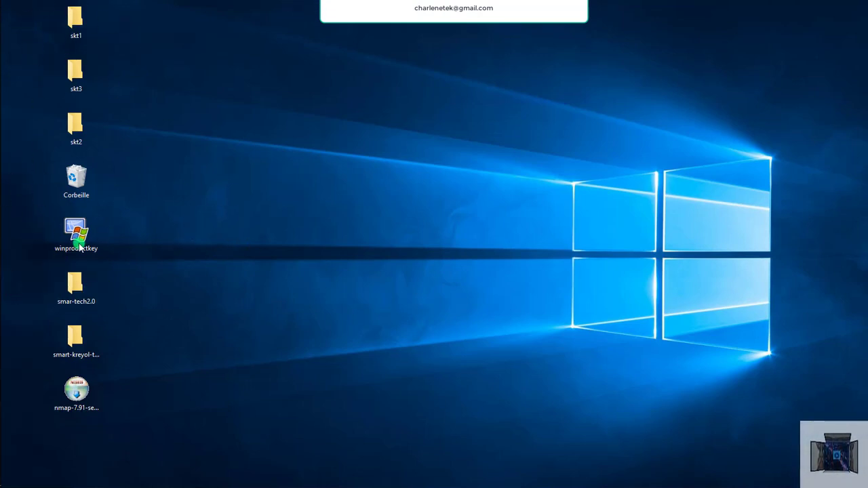
pyautogui.moveTo(1, 342)
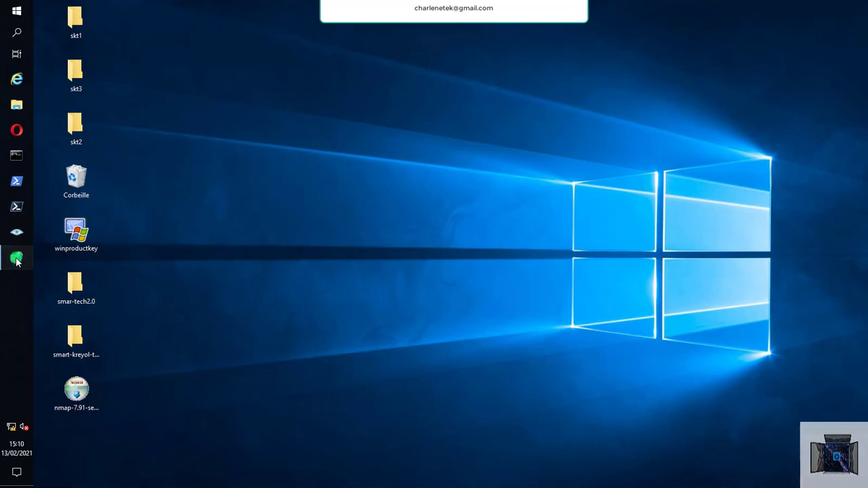
pyautogui.click(15, 255)
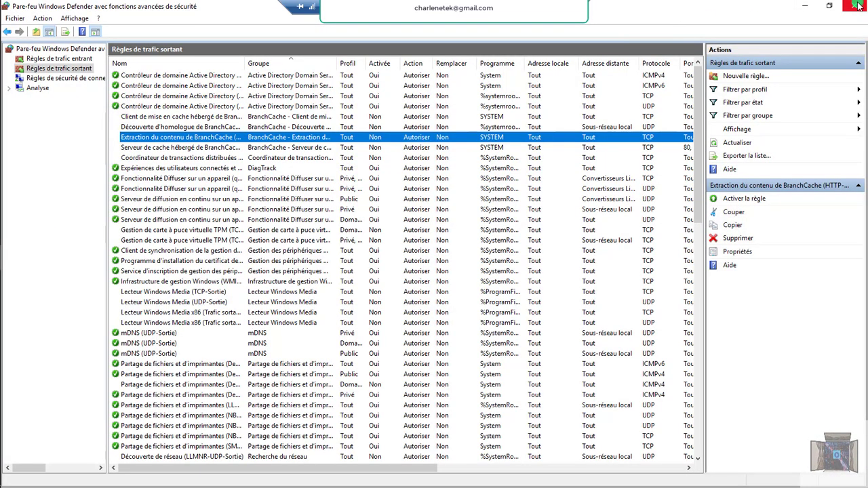
pyautogui.click(805, 6)
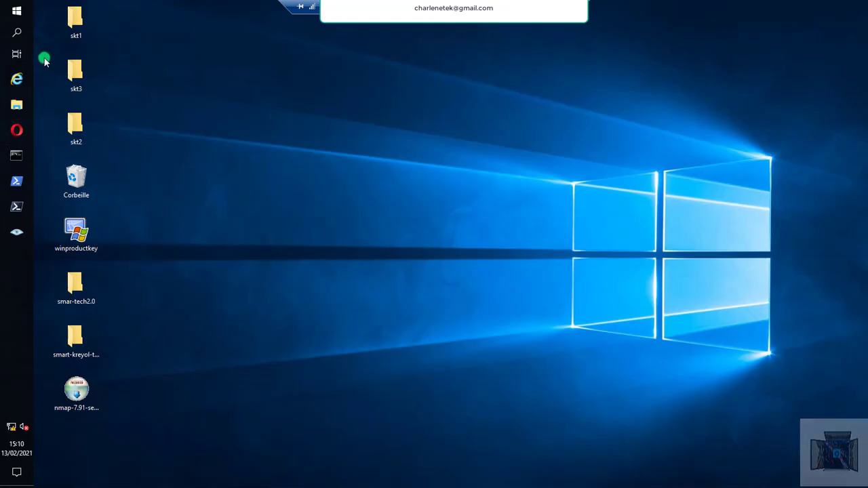
# Launch Gestionnaire de serveur from the Start menu.
pyautogui.click(16, 32)
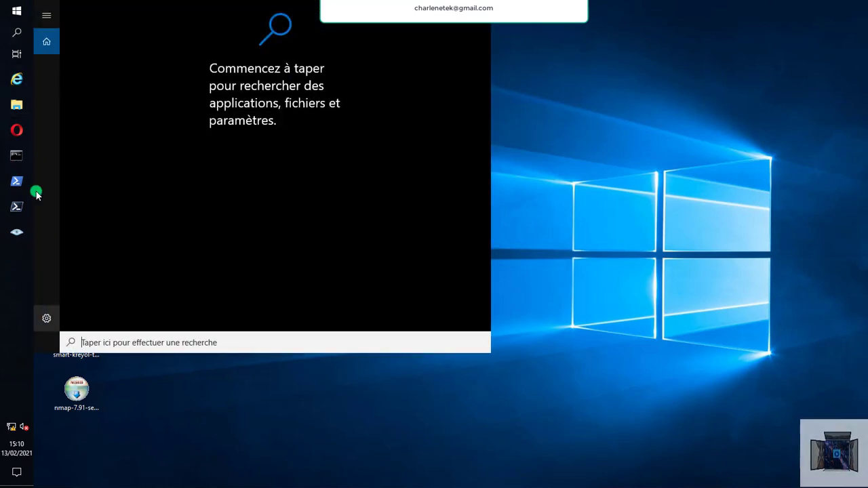
pyautogui.press('Escape')
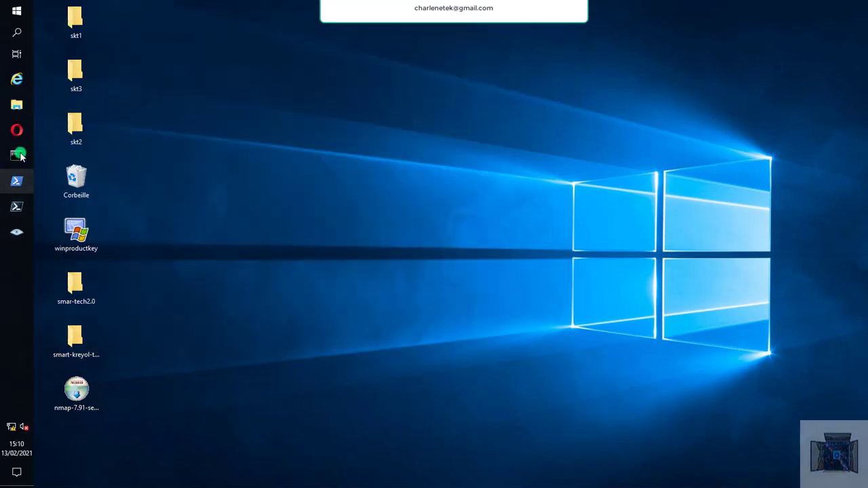
pyautogui.click(19, 13)
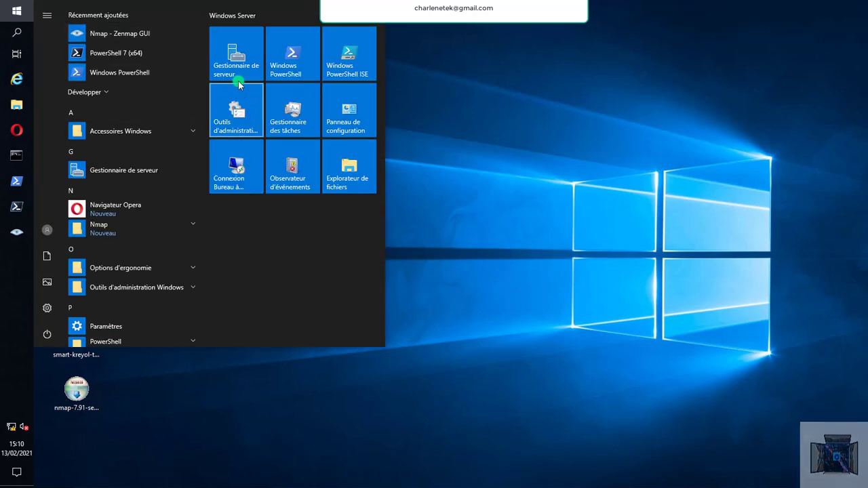
pyautogui.click(236, 73)
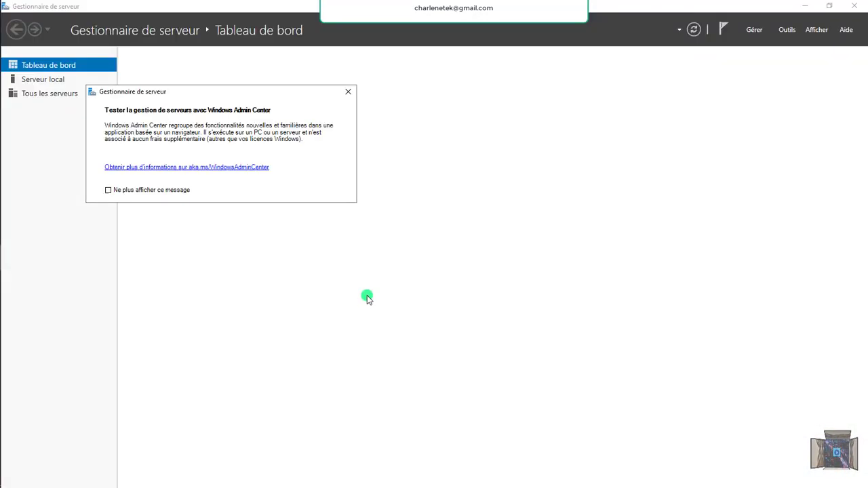
# Close the Windows Admin Center notice and launch Utilisateurs et ordinateurs Active Directory via Outils.
pyautogui.click(347, 92)
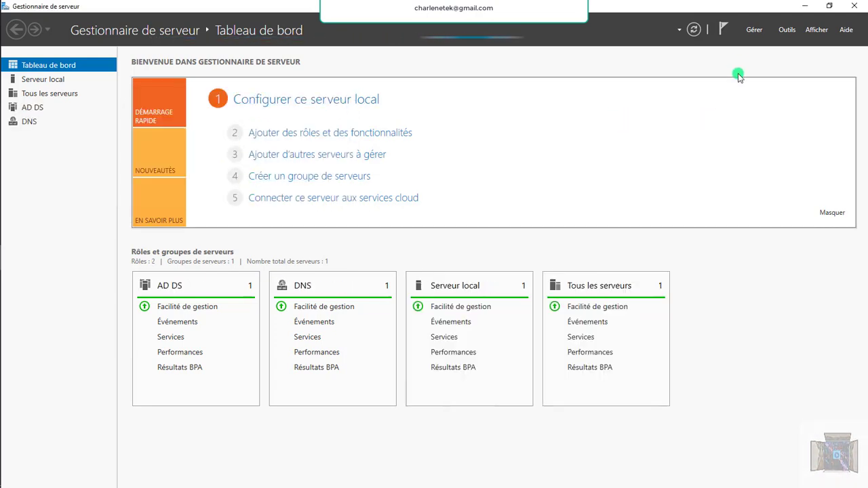
pyautogui.click(787, 30)
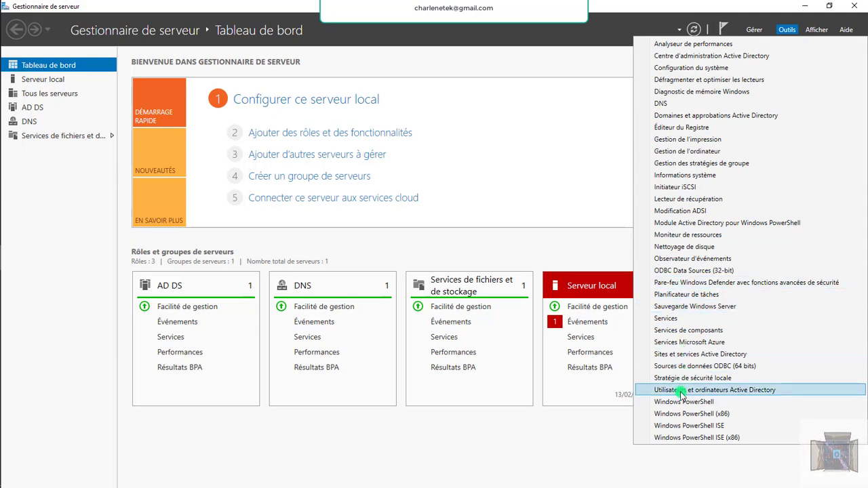
pyautogui.click(681, 392)
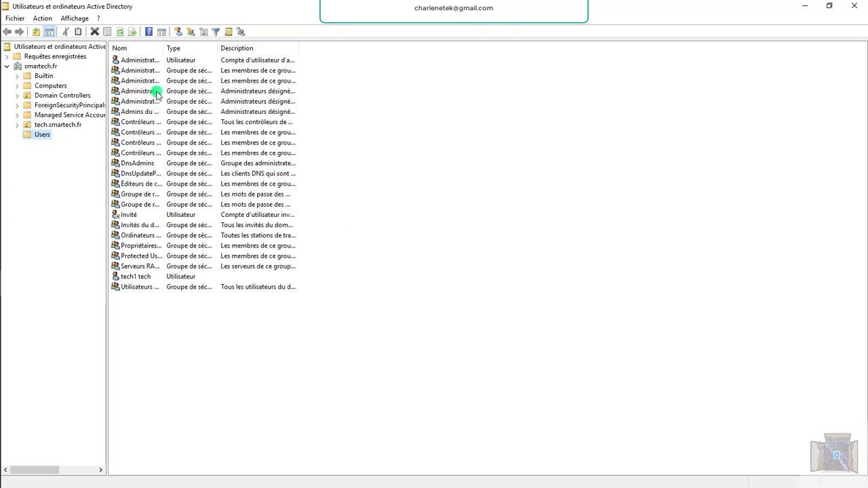
pyautogui.click(173, 71)
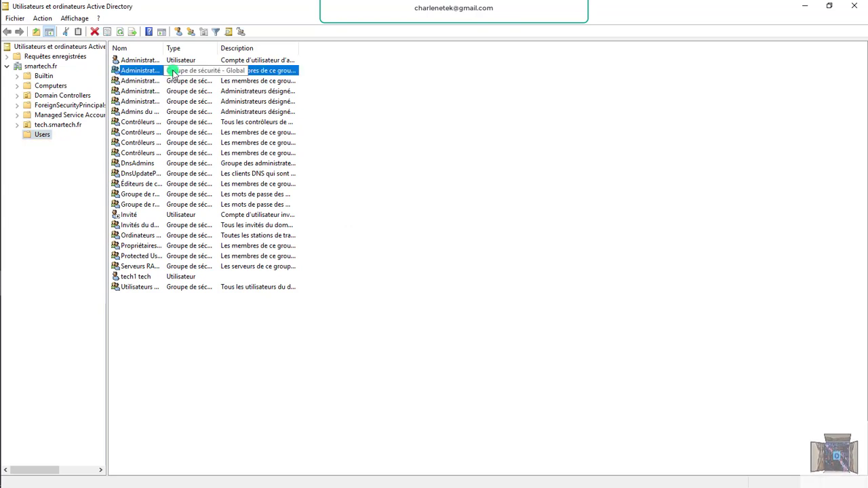
pyautogui.doubleClick(173, 72)
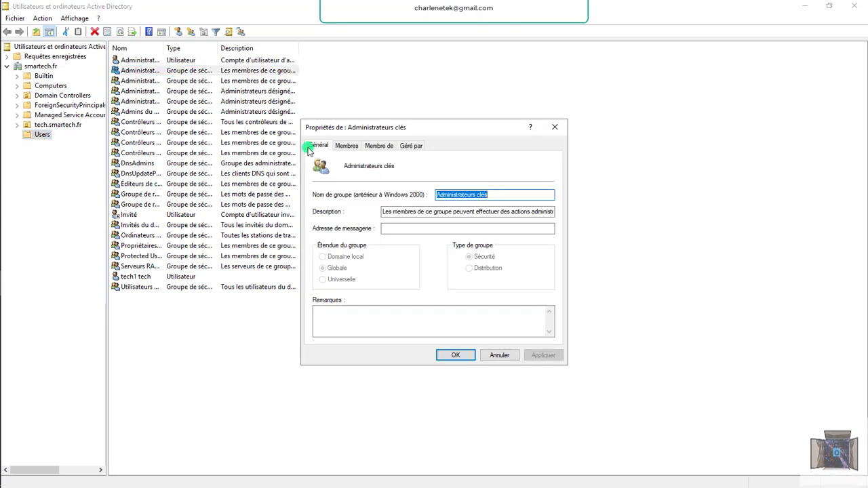
pyautogui.click(346, 144)
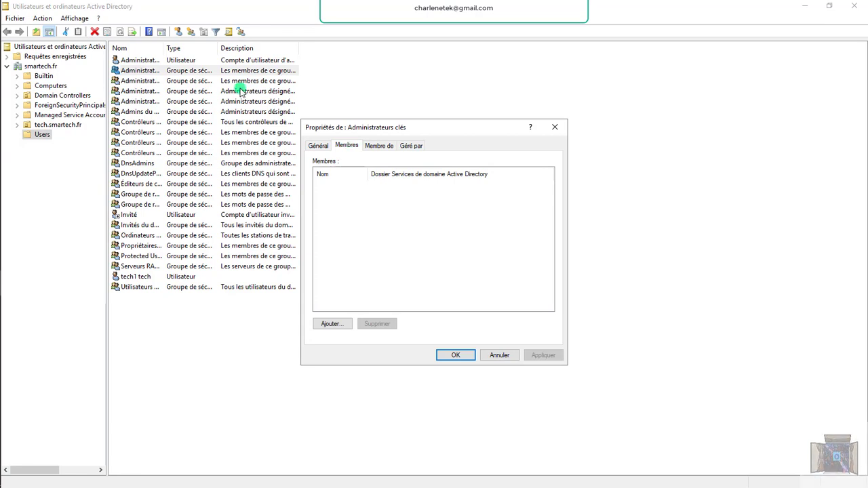
pyautogui.click(152, 72)
pyautogui.doubleClick(159, 77)
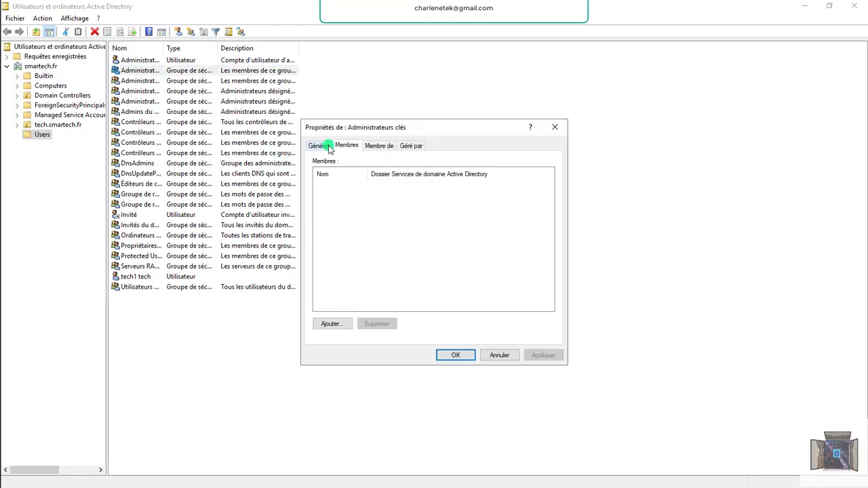
pyautogui.click(149, 81)
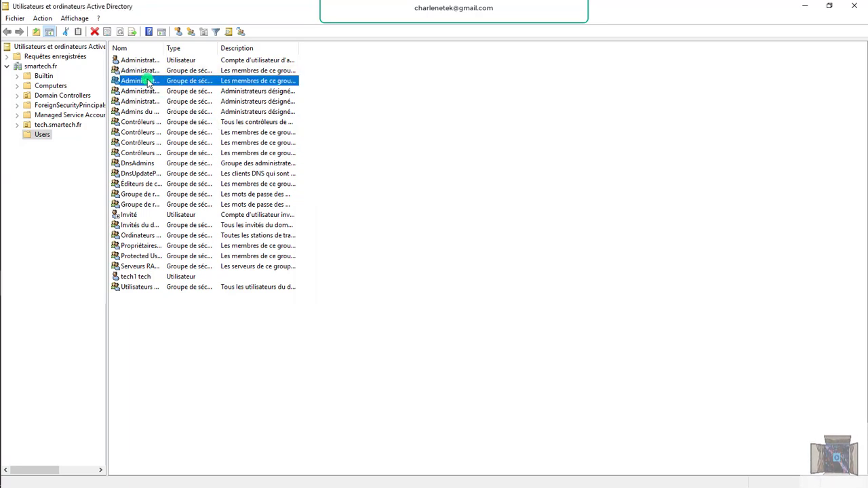
pyautogui.doubleClick(199, 82)
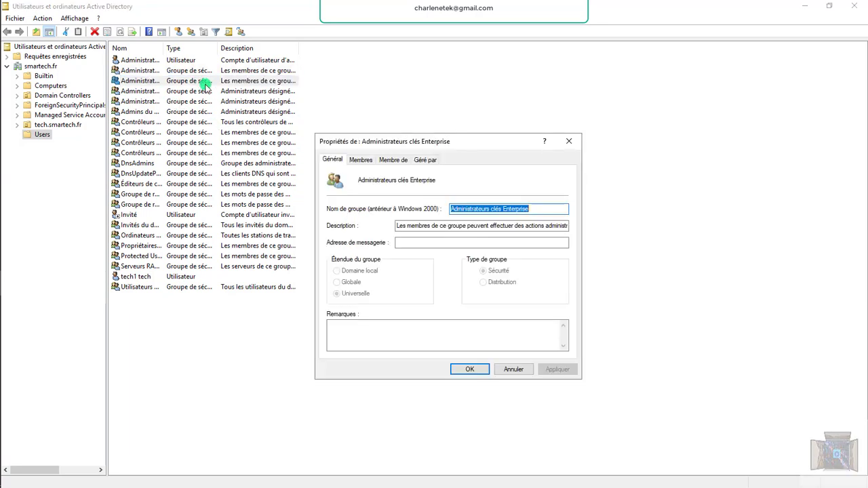
pyautogui.click(367, 160)
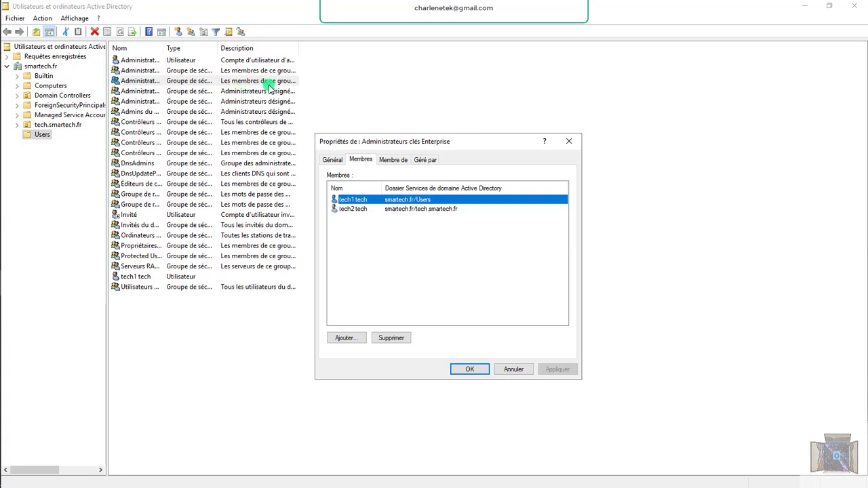
pyautogui.click(169, 72)
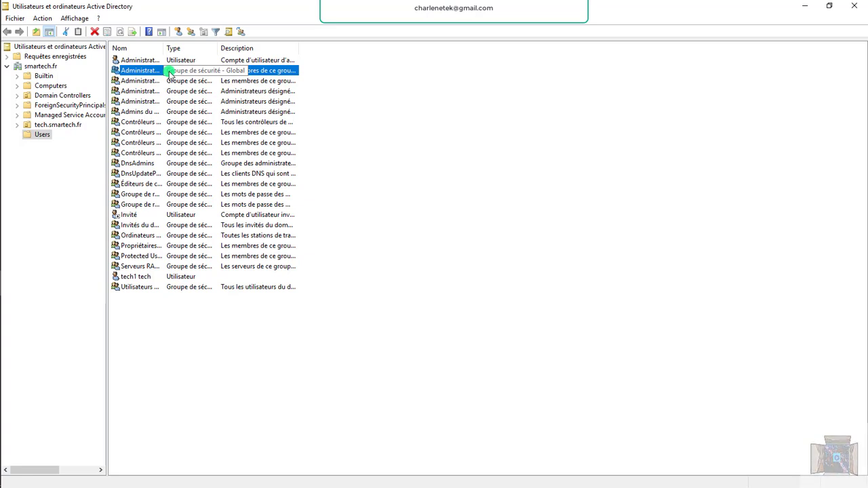
# Open the Administrateurs clés group's properties and add tech1 as a member.
pyautogui.rightClick(144, 74)
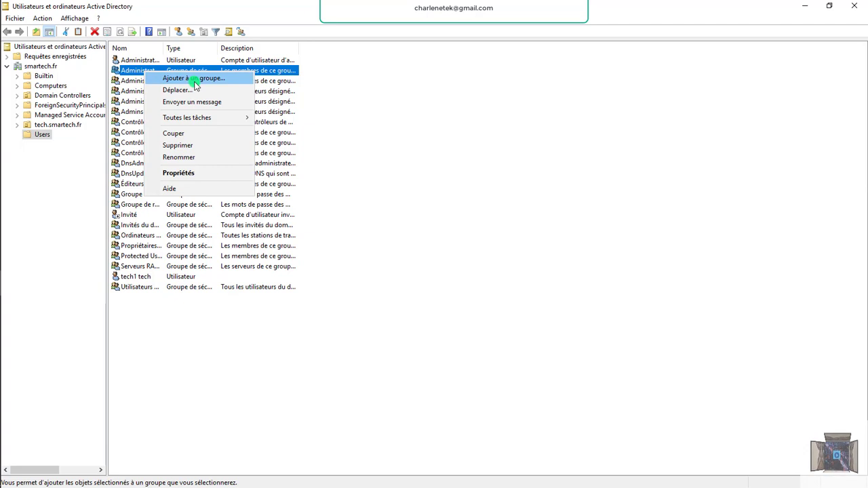
pyautogui.doubleClick(134, 70)
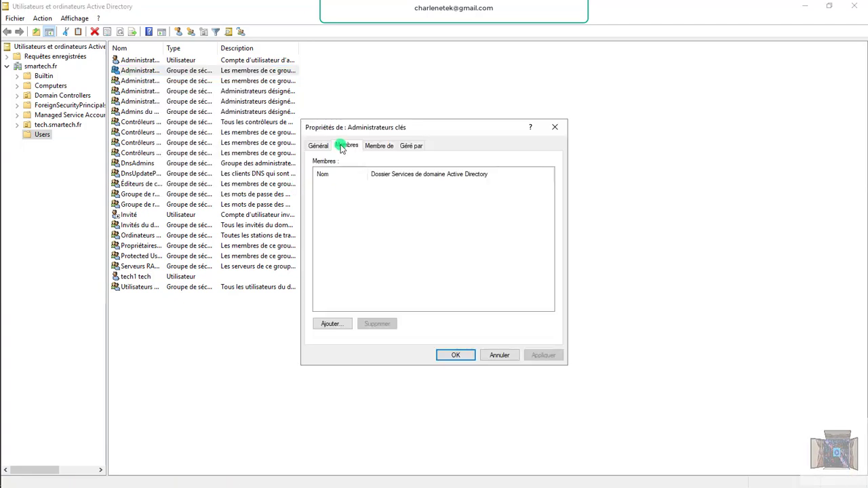
pyautogui.click(331, 324)
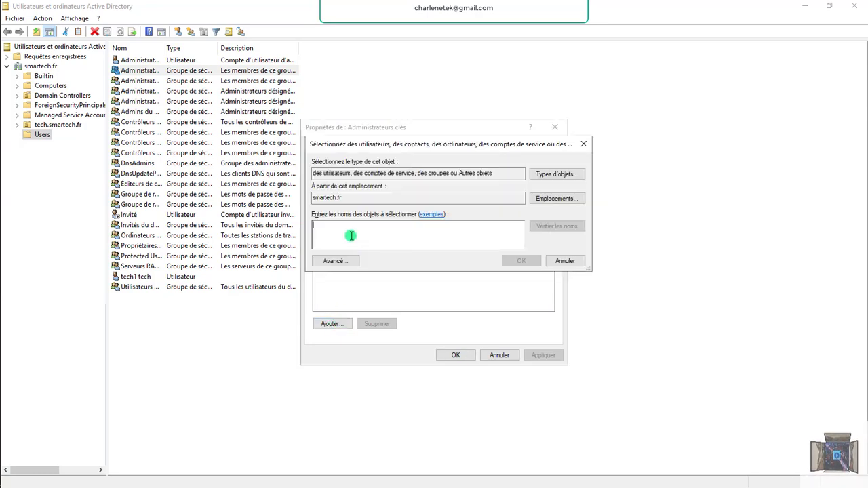
pyautogui.write('tech')
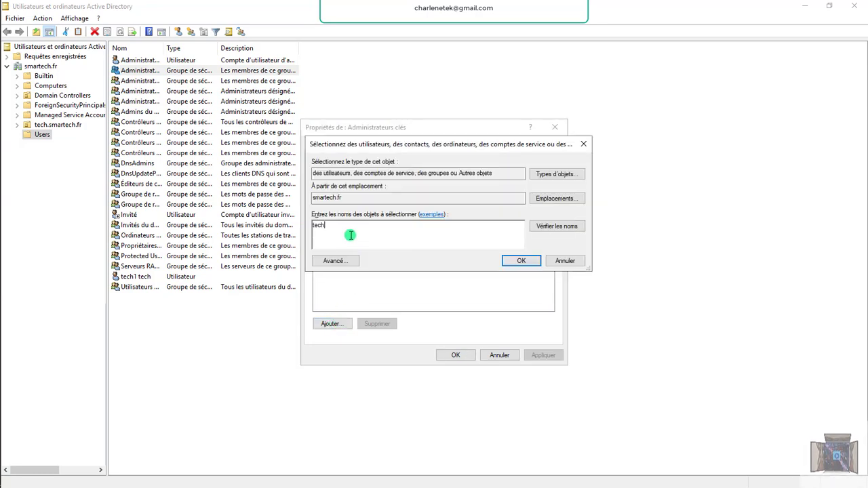
pyautogui.write('1')
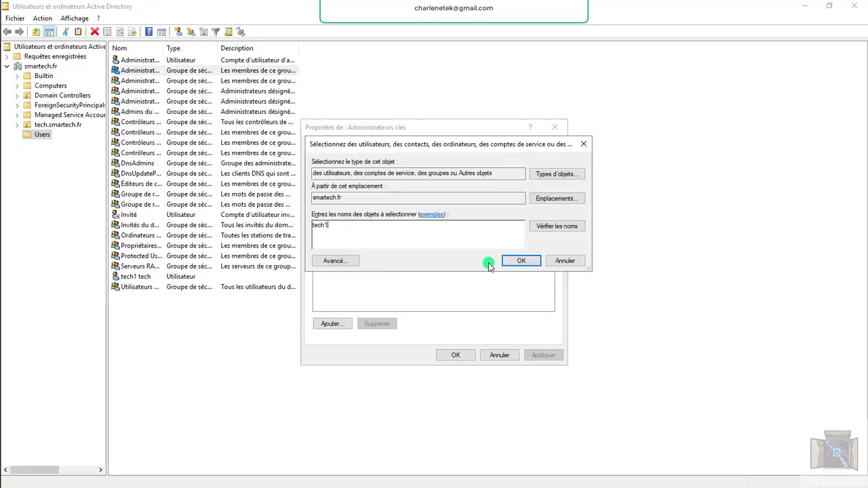
pyautogui.click(546, 225)
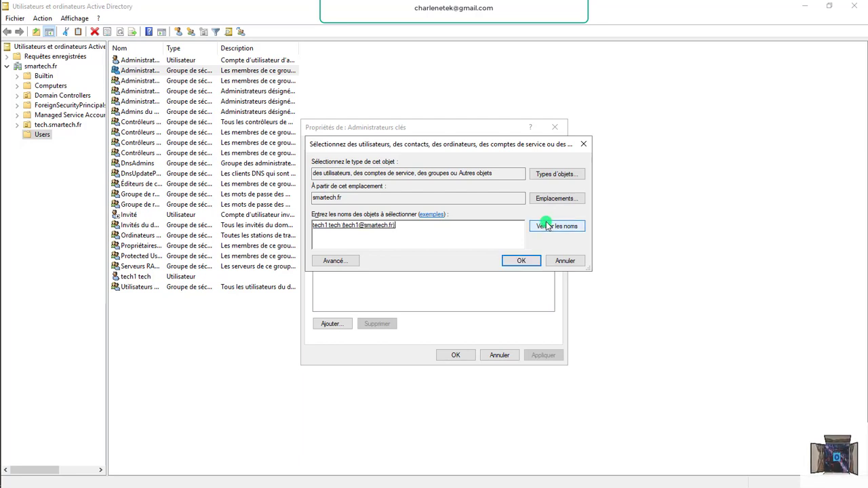
pyautogui.click(358, 227)
pyautogui.click(519, 261)
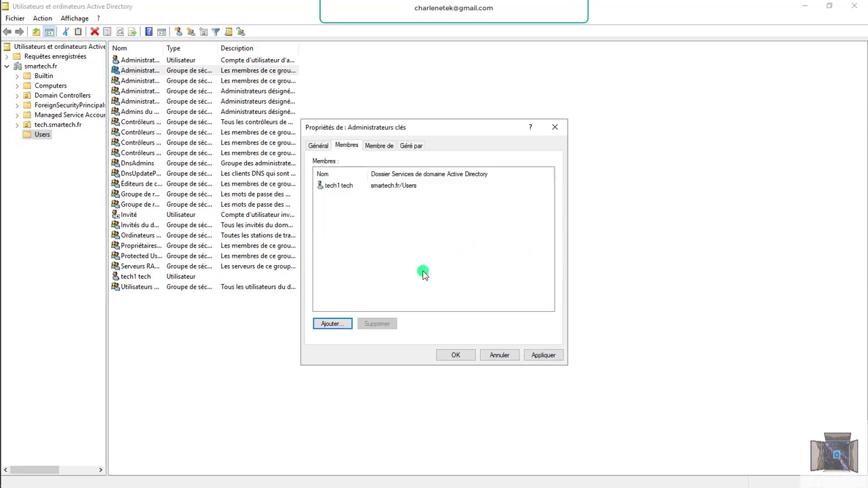
# Add tech2 as a second member, then apply and save the group properties.
pyautogui.click(332, 324)
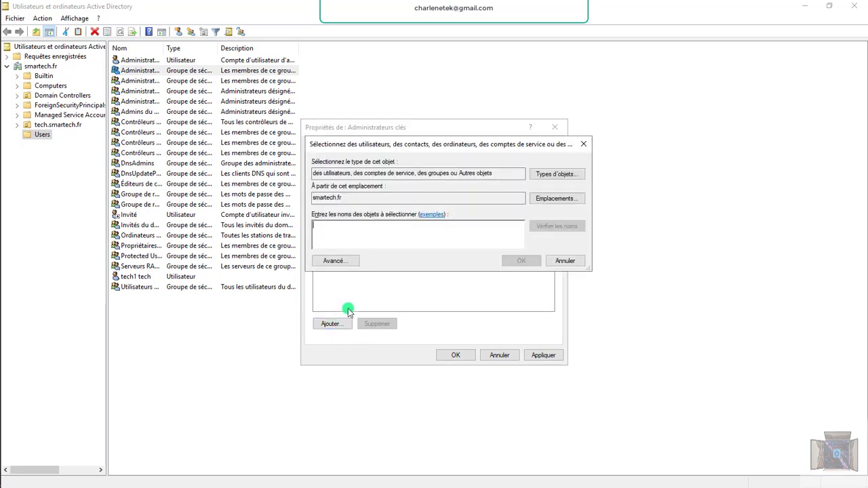
pyautogui.write('tech')
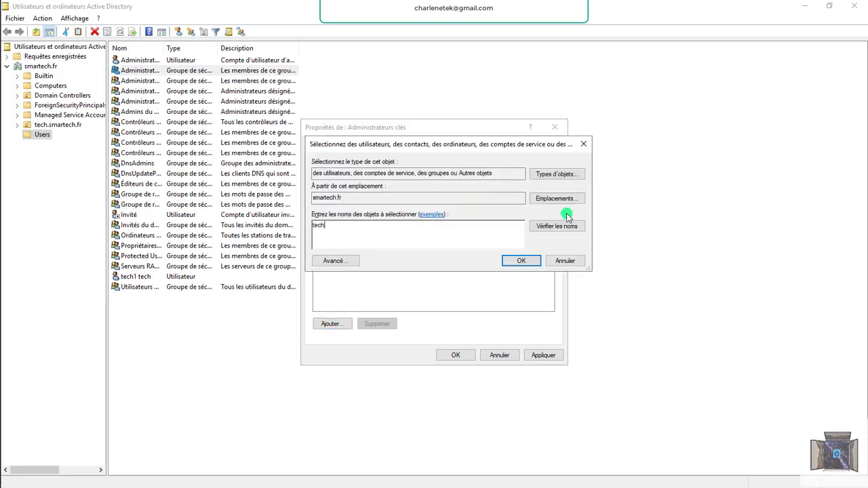
pyautogui.click(564, 225)
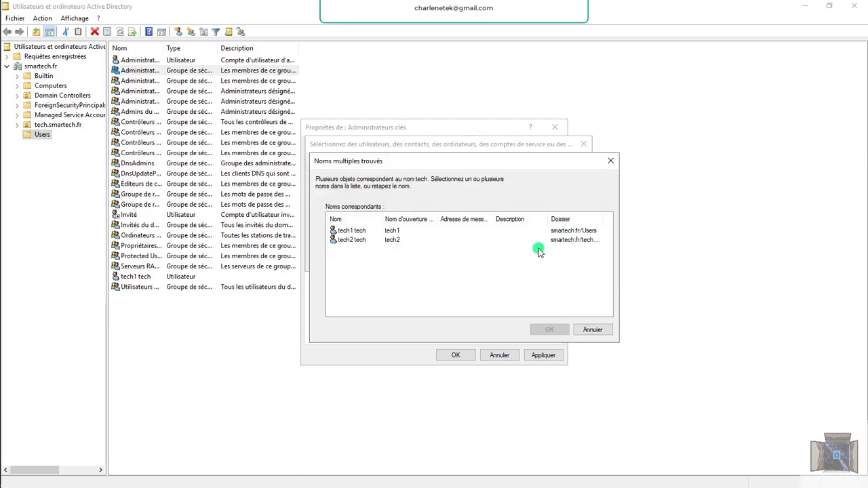
pyautogui.click(352, 240)
pyautogui.click(549, 330)
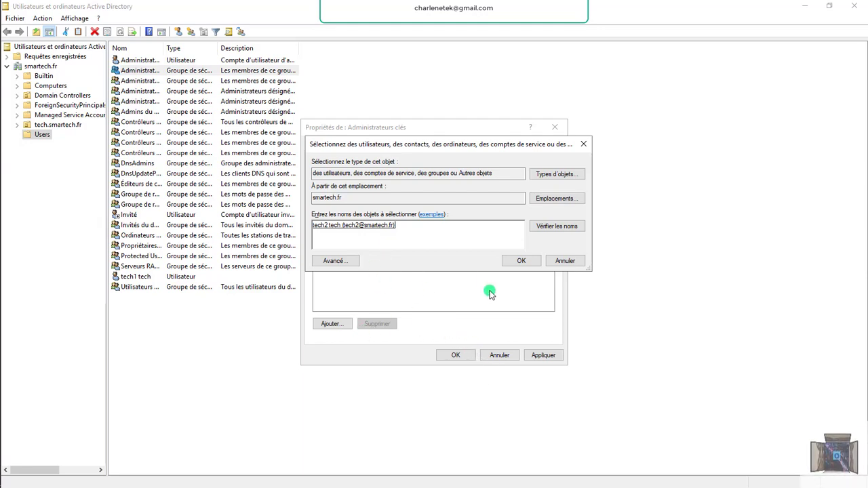
pyautogui.click(525, 263)
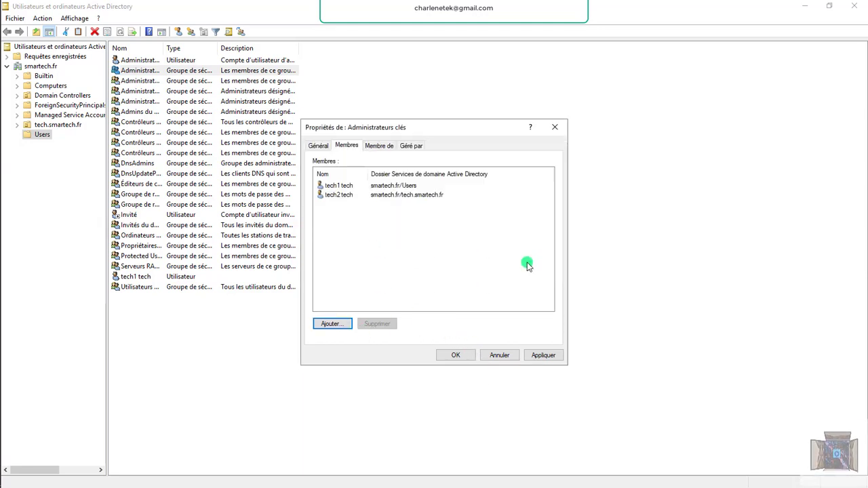
pyautogui.click(541, 356)
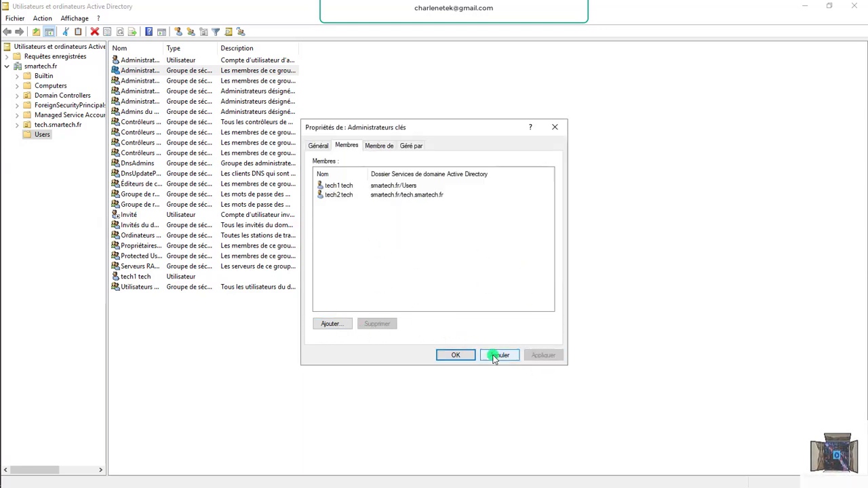
pyautogui.click(455, 355)
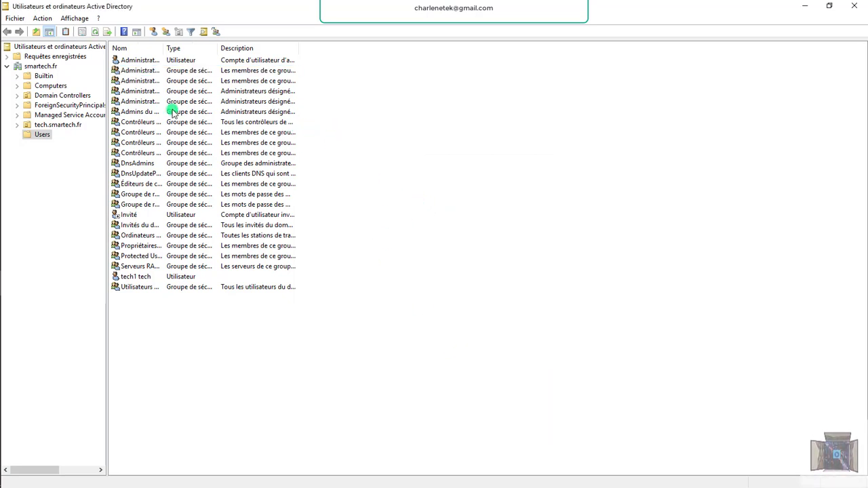
# Review the Administrateurs clés group's member list, then close its properties.
pyautogui.doubleClick(145, 71)
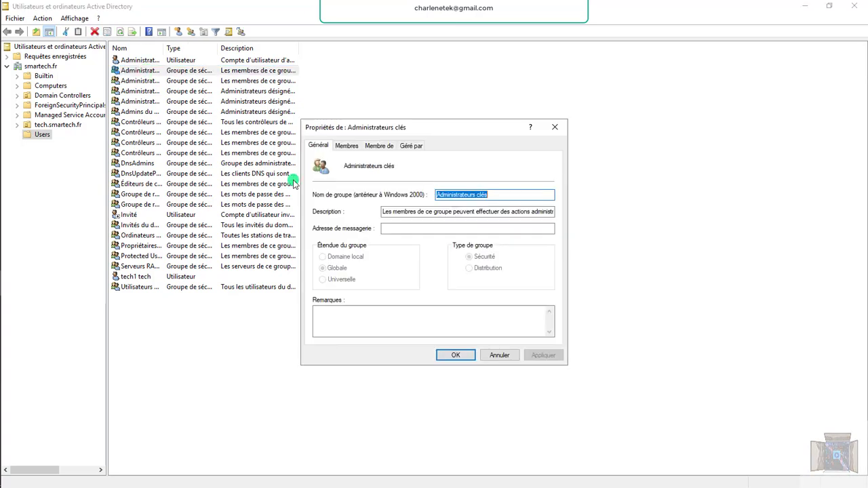
pyautogui.click(345, 146)
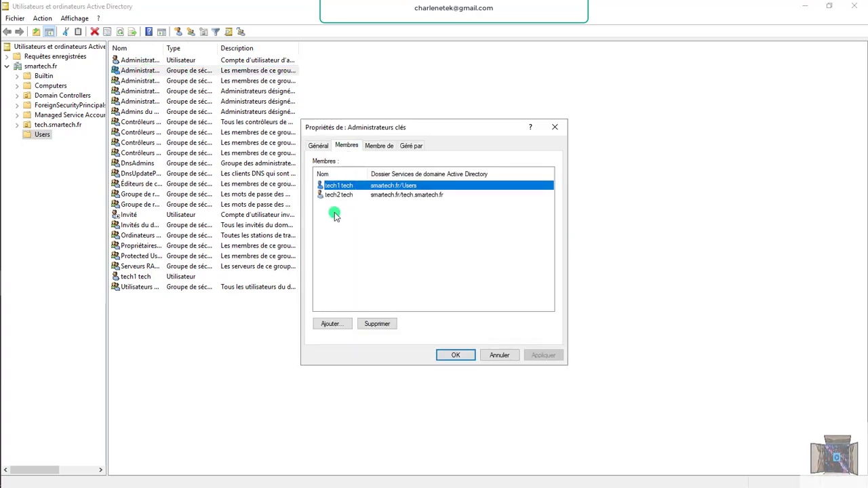
pyautogui.click(338, 189)
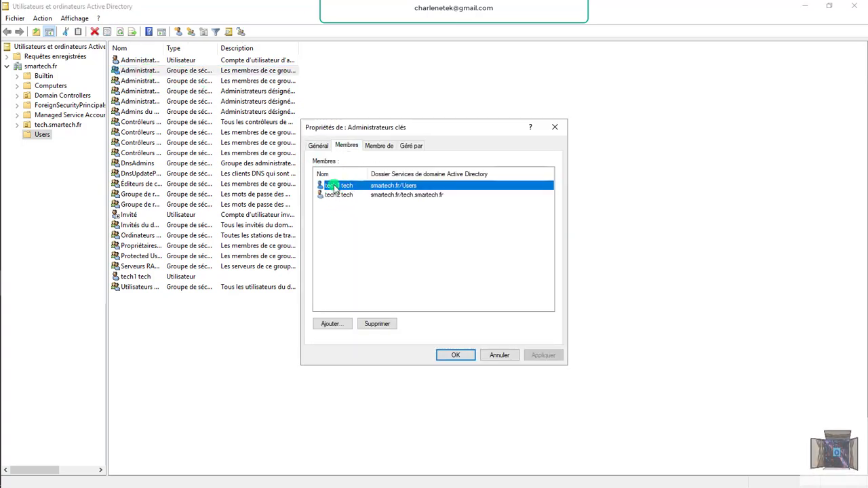
pyautogui.click(554, 128)
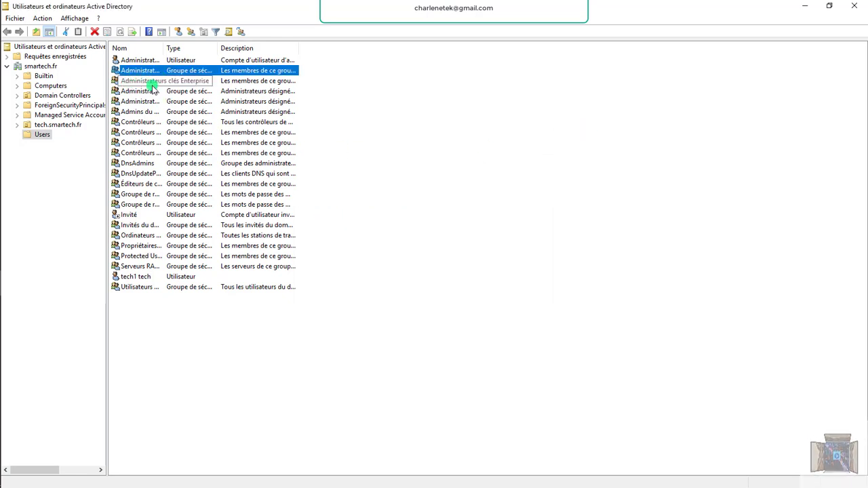
# Close the Enterprise group properties after the open-dialog error, then exit the console.
pyautogui.click(854, 5)
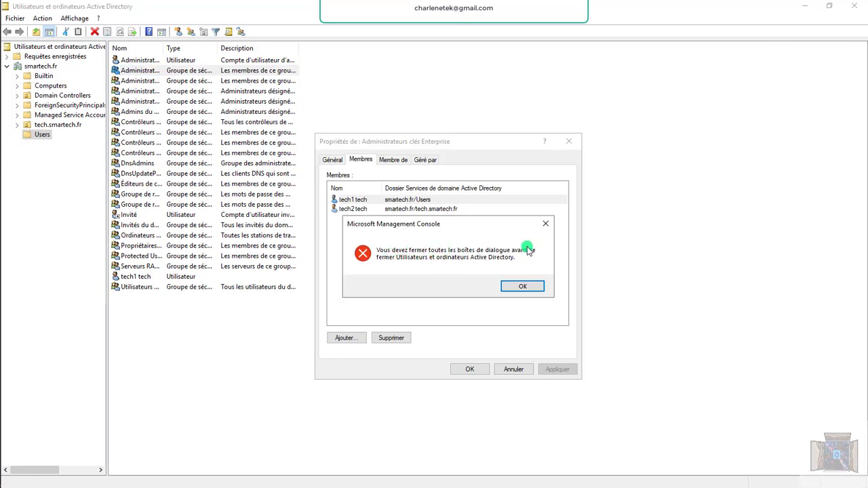
pyautogui.click(545, 223)
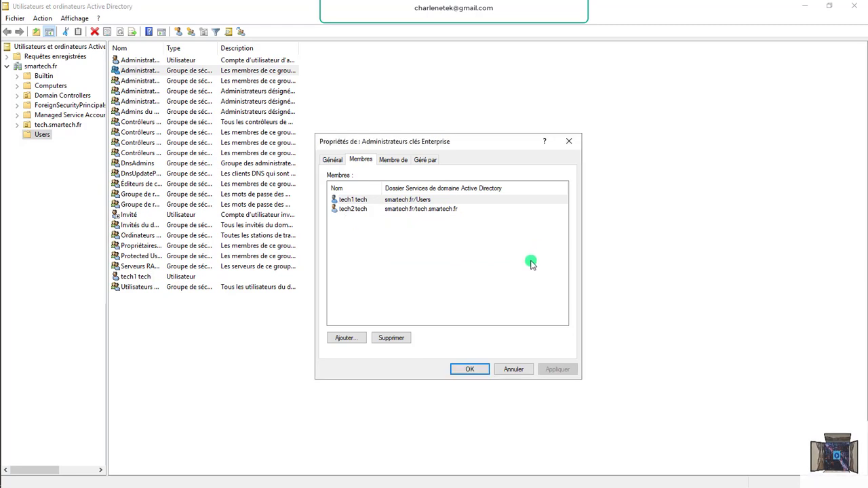
pyautogui.click(475, 370)
pyautogui.click(212, 330)
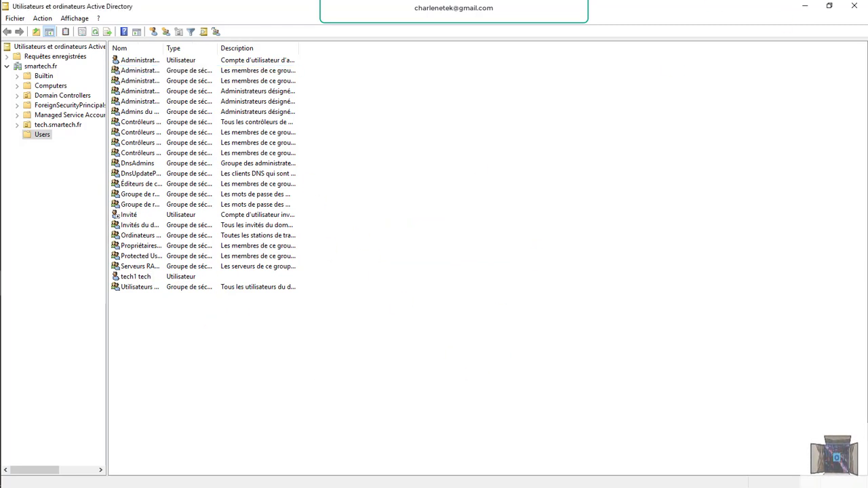
pyautogui.click(856, 5)
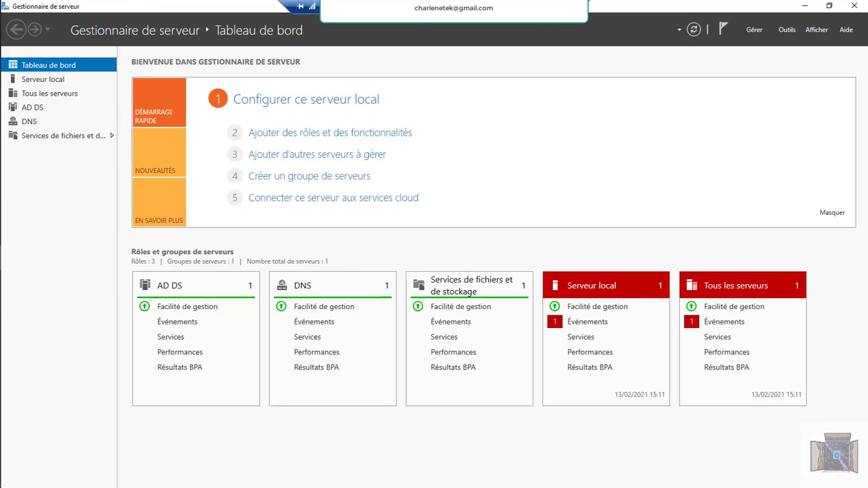
# Launch Remote Desktop Connection as administrator and connect to 192.168.0.253.
pyautogui.press('super')
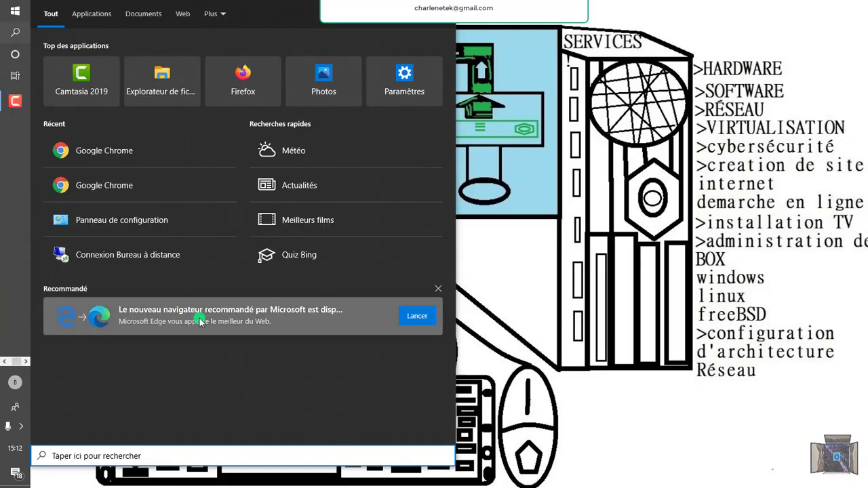
pyautogui.write('c')
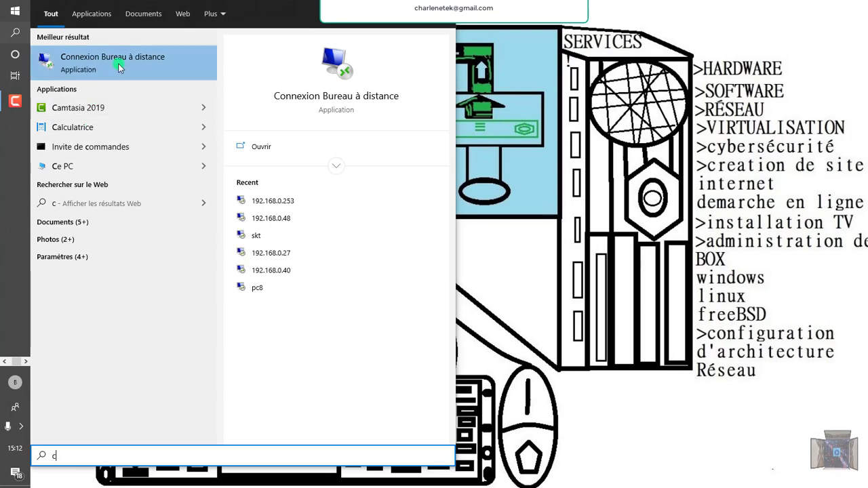
pyautogui.rightClick(118, 61)
pyautogui.click(156, 71)
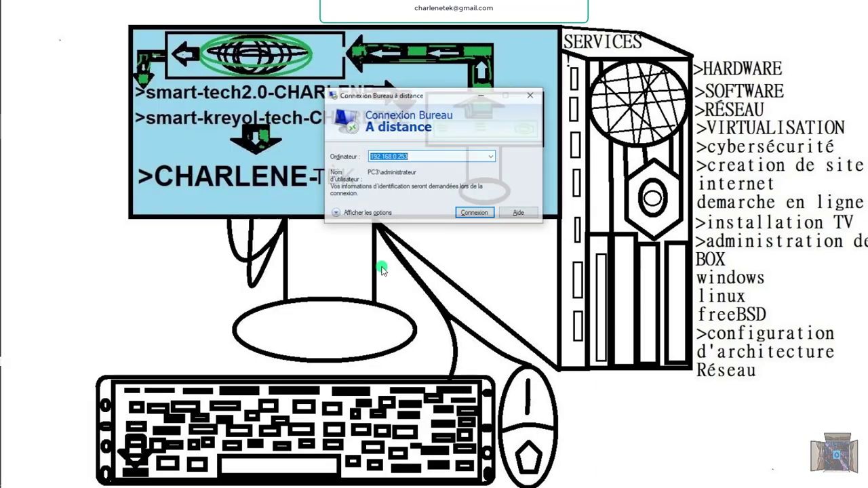
pyautogui.click(467, 212)
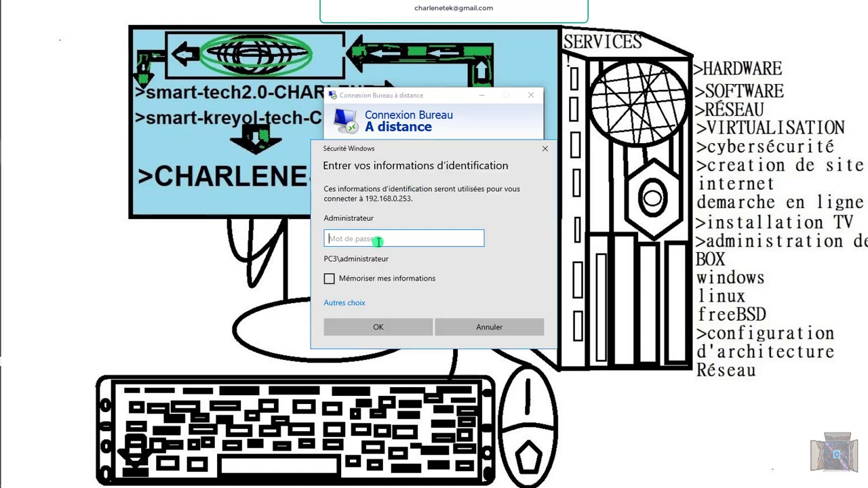
# Sign in with a different account, entering the tech1 user name and its password.
pyautogui.click(342, 306)
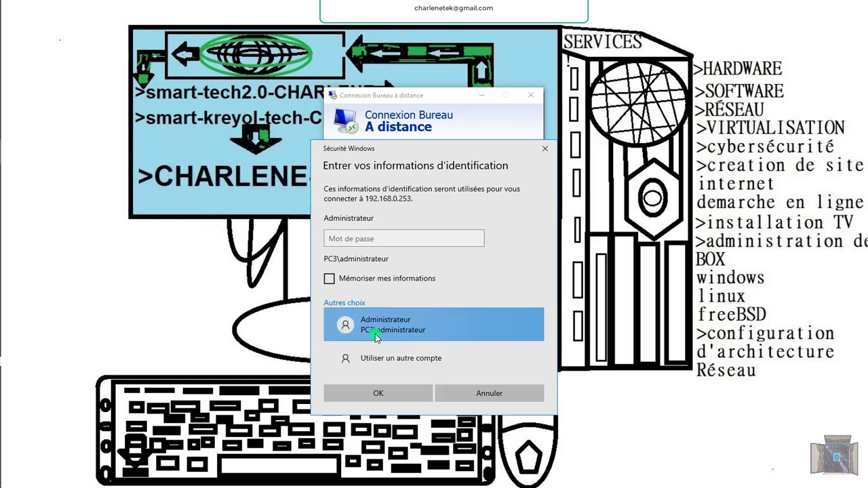
pyautogui.click(394, 360)
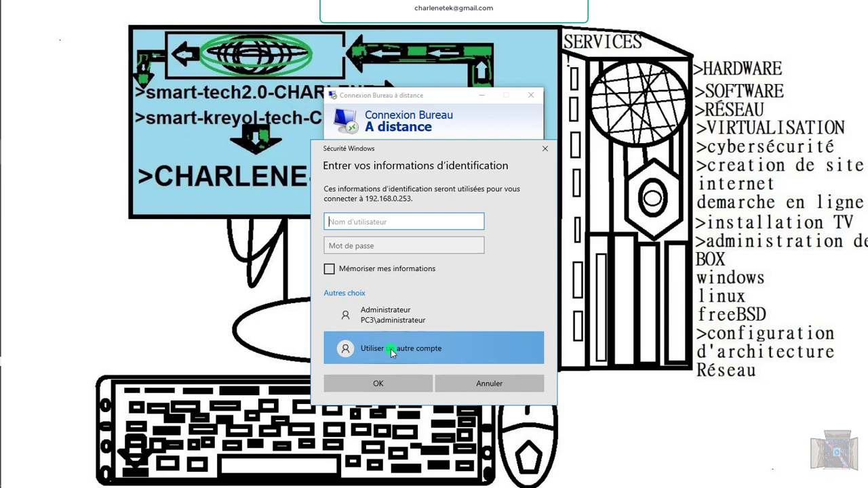
pyautogui.click(386, 223)
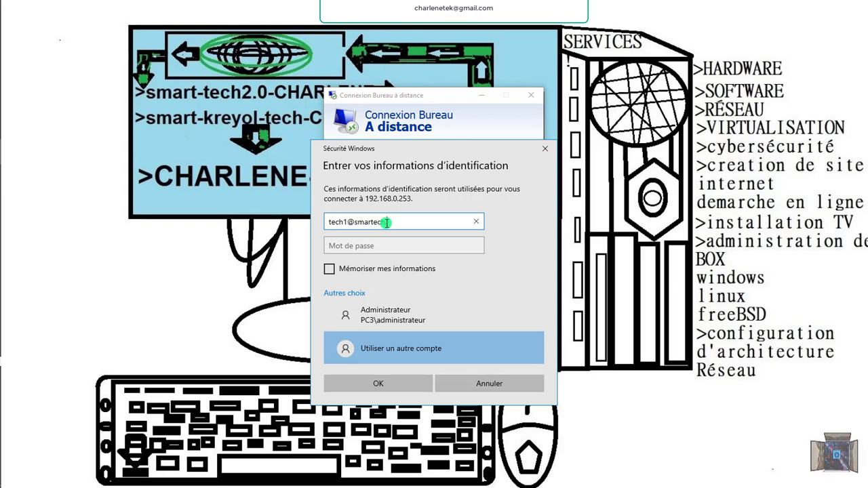
pyautogui.click(350, 247)
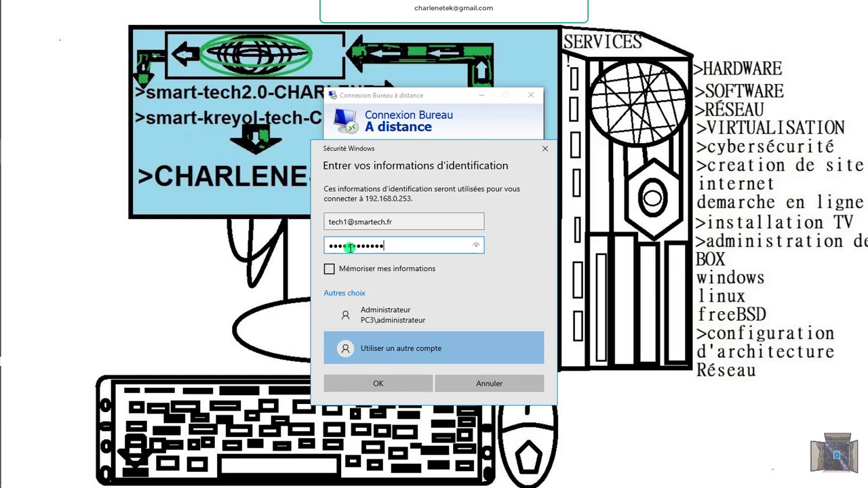
pyautogui.press('capslock')
pyautogui.write('AB')
pyautogui.press('capslock')
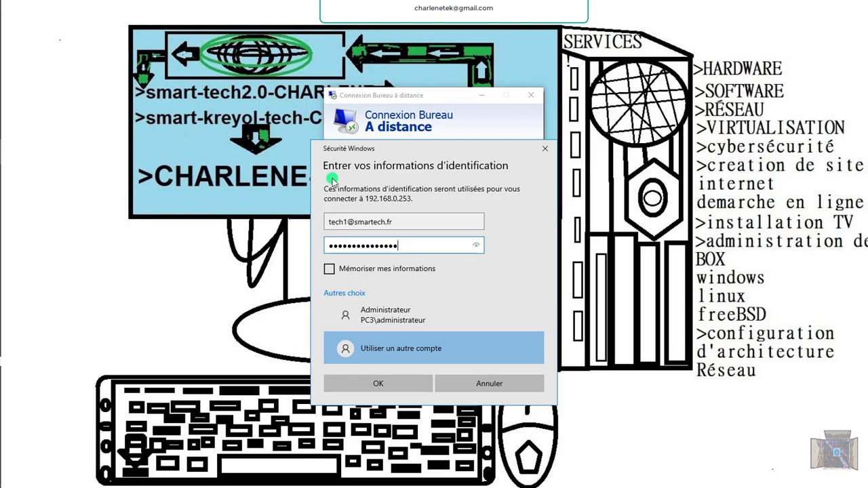
pyautogui.click(403, 386)
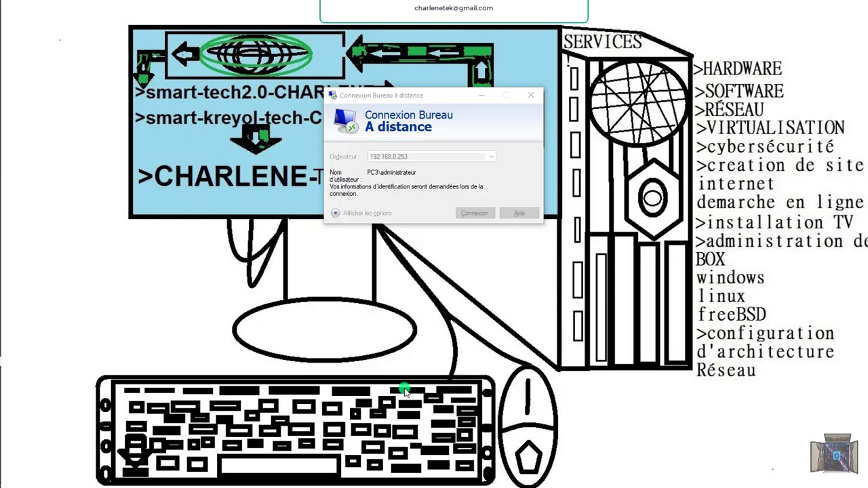
# Accept the server certificate and dismiss the 'Autre utilisateur' remote logon denial.
pyautogui.click(460, 248)
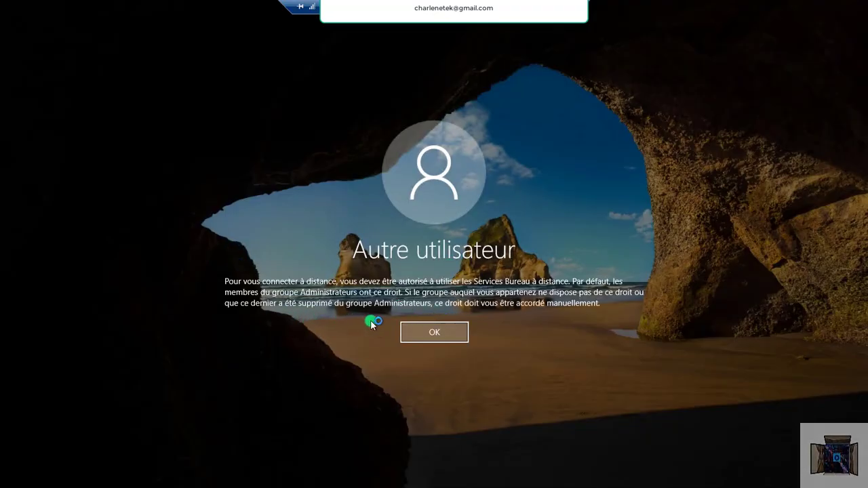
pyautogui.click(435, 332)
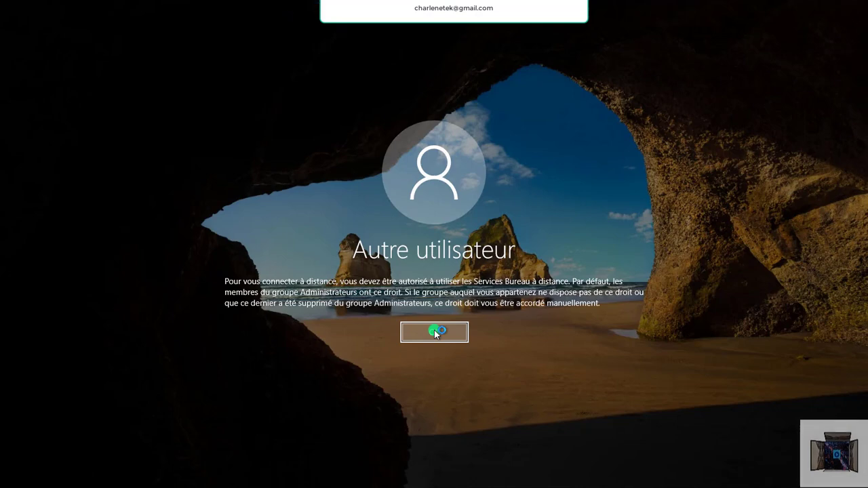
pyautogui.click(436, 332)
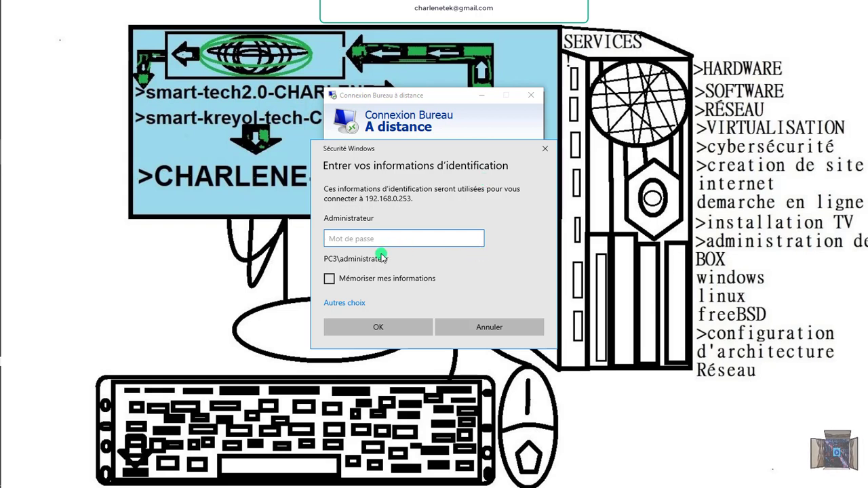
# Sign in with the domain administrator account, entering its user name and password.
pyautogui.click(358, 305)
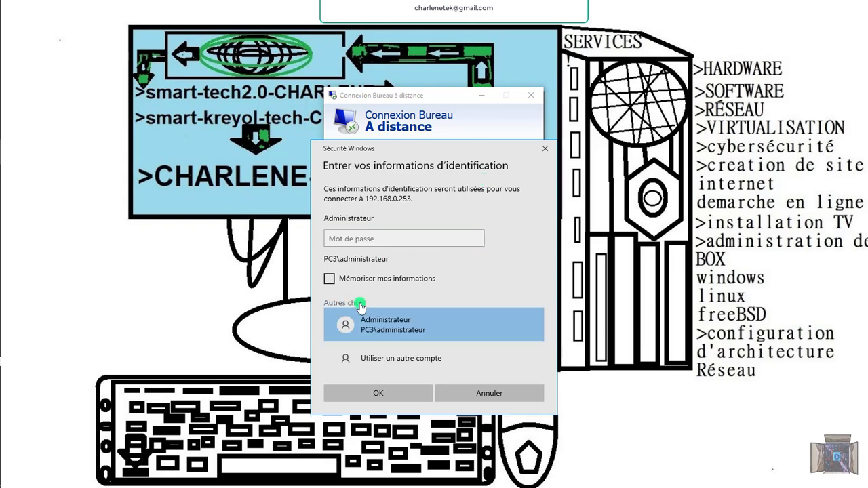
pyautogui.click(395, 358)
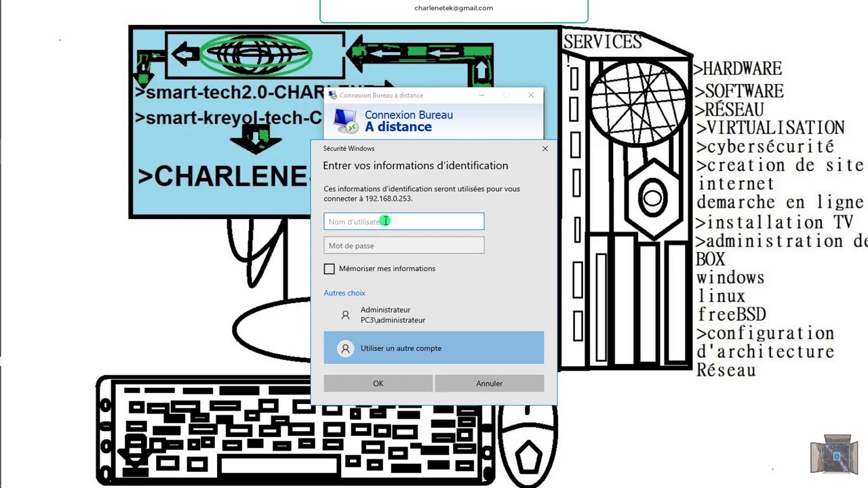
pyautogui.click(384, 221)
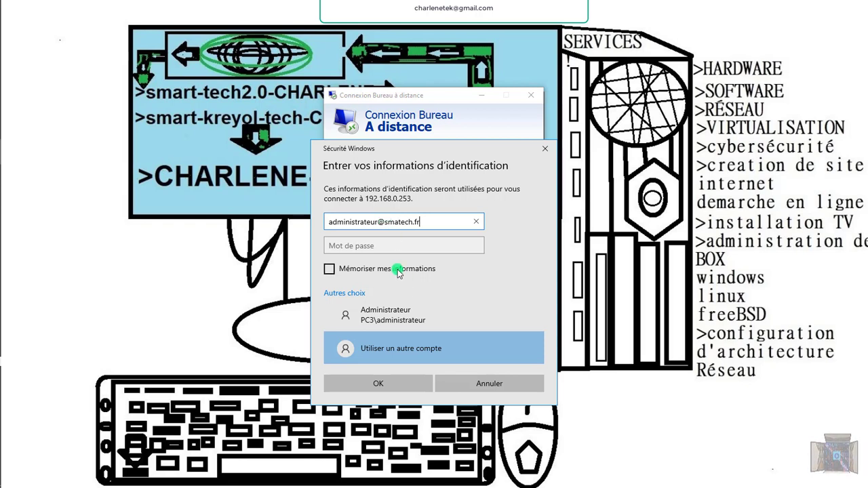
pyautogui.click(394, 245)
pyautogui.write('***')
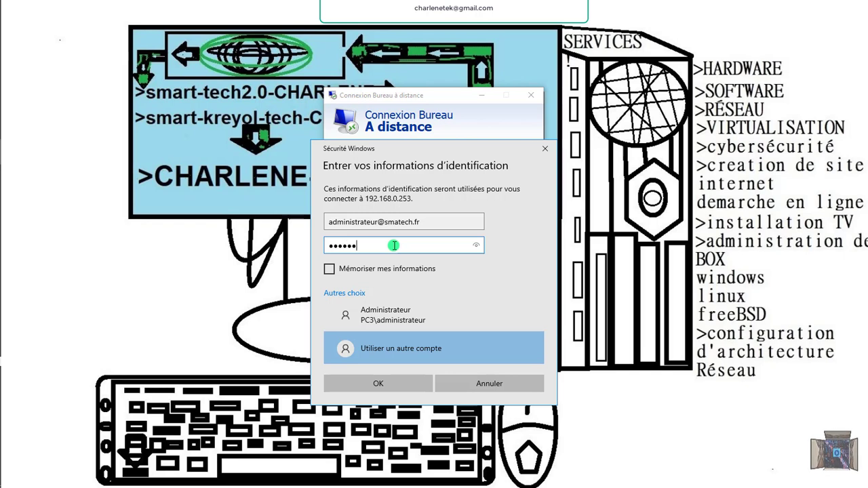
pyautogui.write('**********')
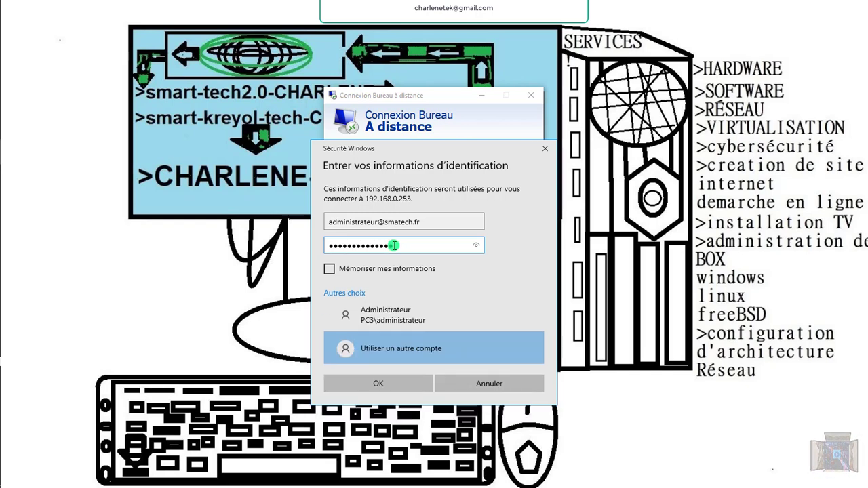
pyautogui.click(410, 390)
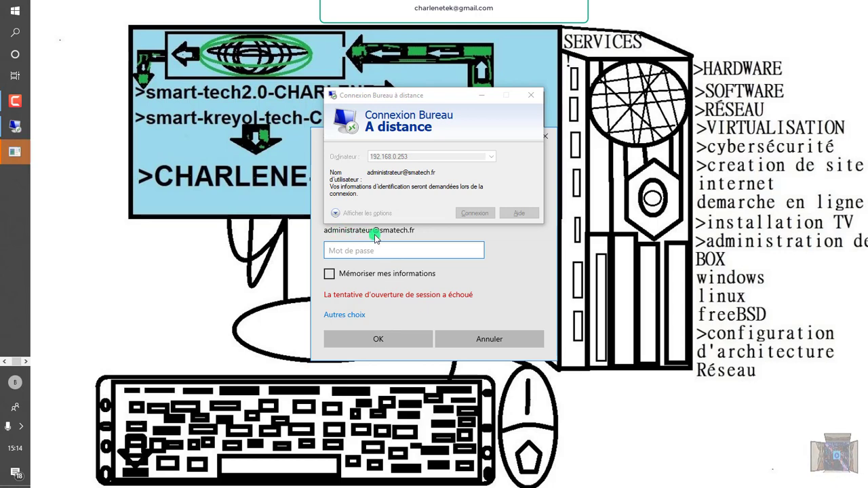
# After the failed logon, re-enter the corrected administrator user name and move to the password.
pyautogui.click(390, 250)
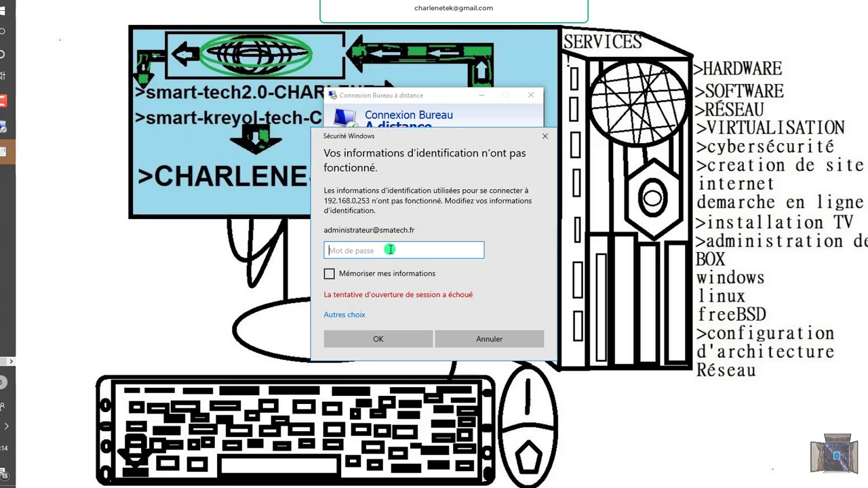
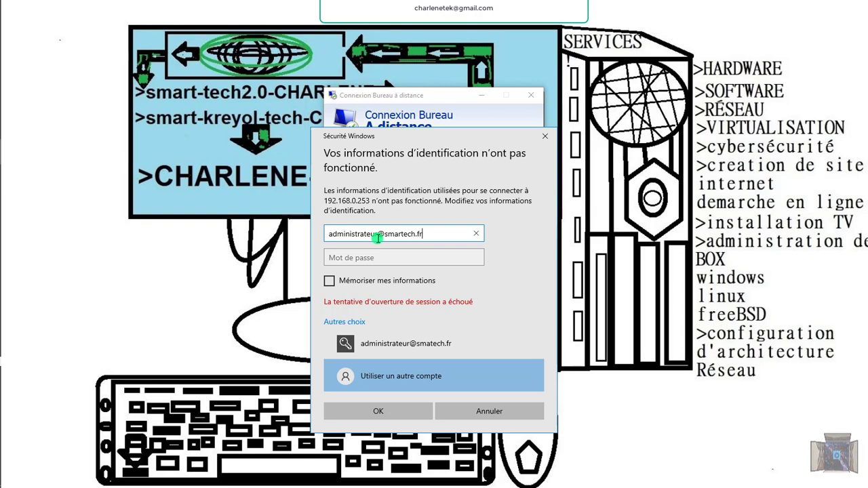
pyautogui.click(381, 260)
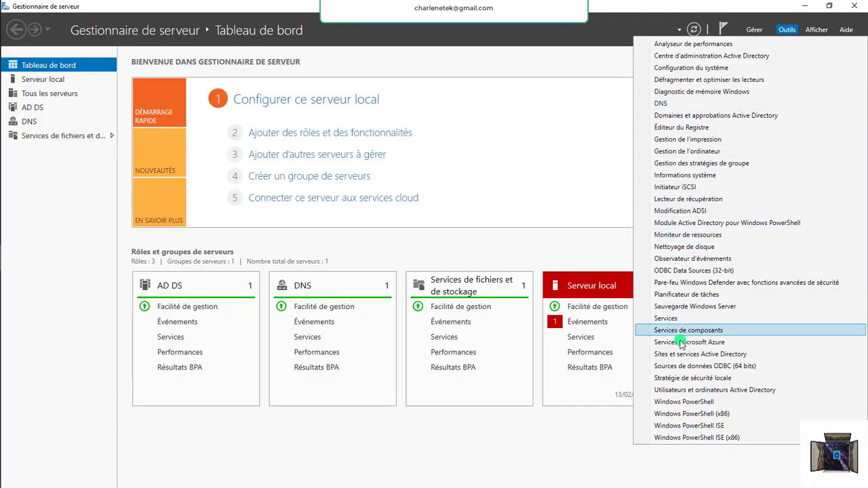
# Open Active Directory Users and Computers and the Administrateur account's properties.
pyautogui.click(702, 391)
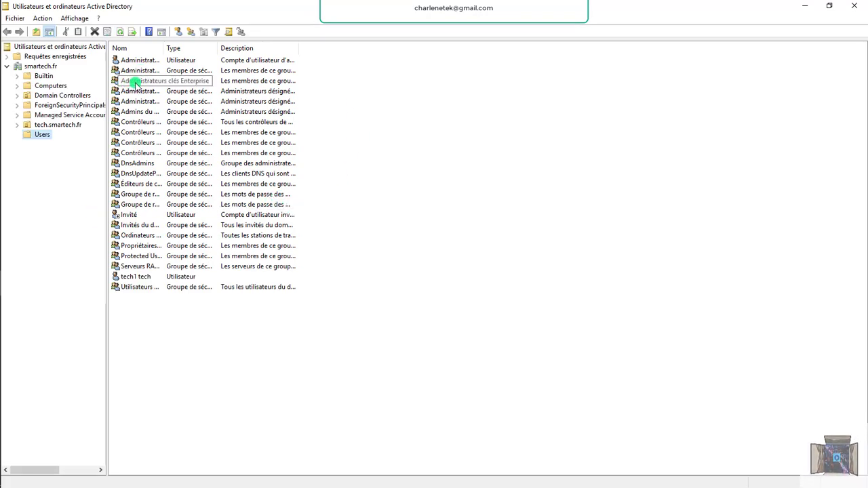
pyautogui.click(162, 61)
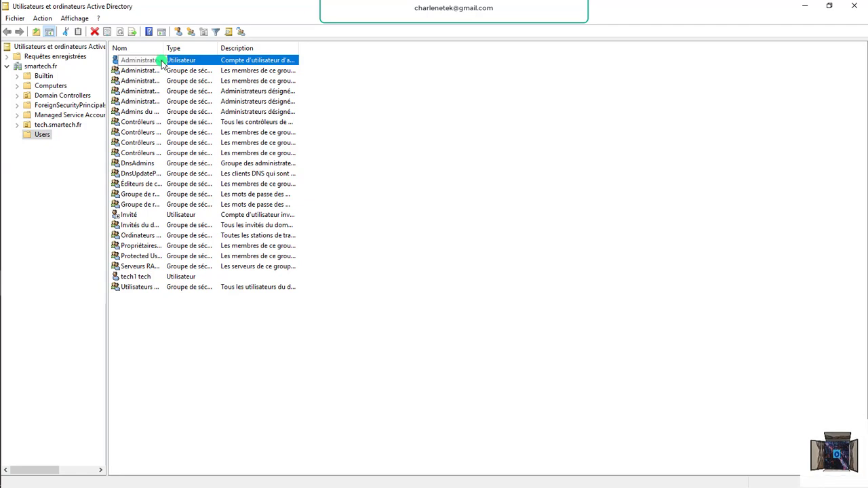
pyautogui.doubleClick(172, 60)
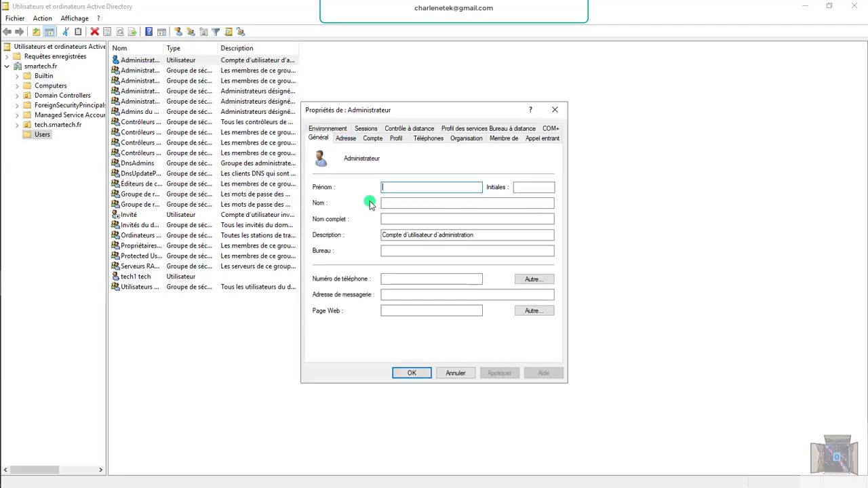
# Browse the account's tabs through to Membre de and select Administrateurs du schéma.
pyautogui.click(346, 138)
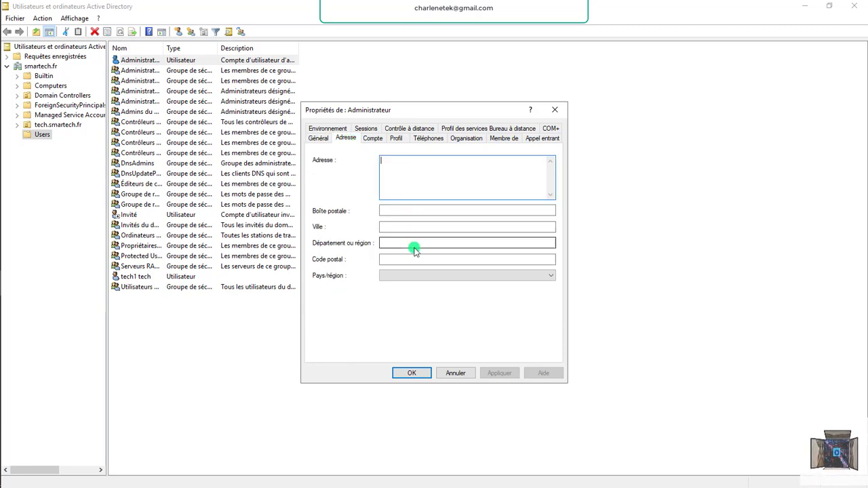
pyautogui.click(376, 139)
pyautogui.click(399, 139)
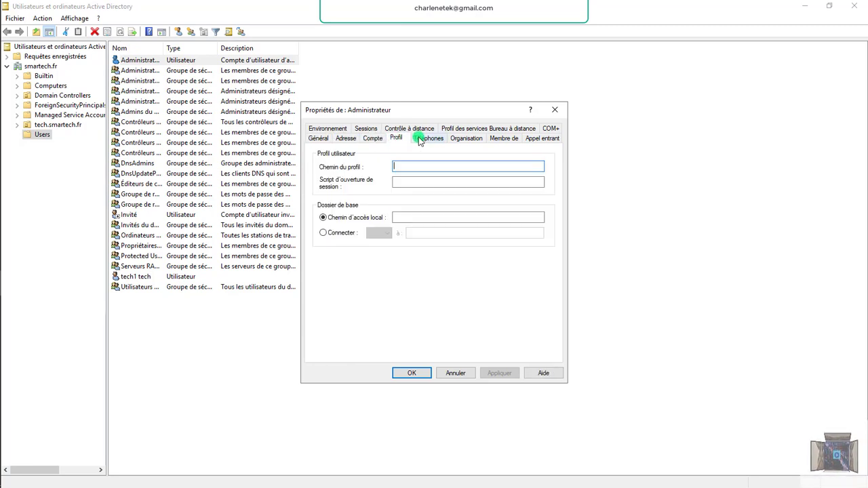
pyautogui.click(428, 139)
pyautogui.click(467, 138)
pyautogui.click(502, 139)
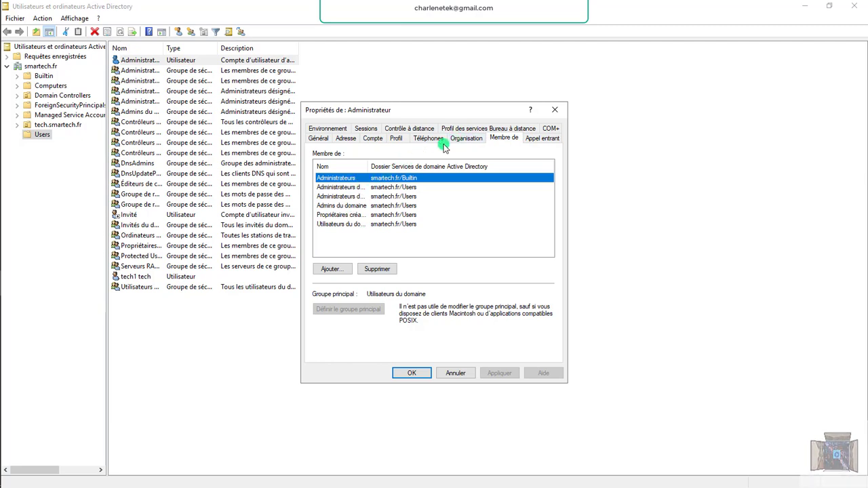
pyautogui.click(337, 197)
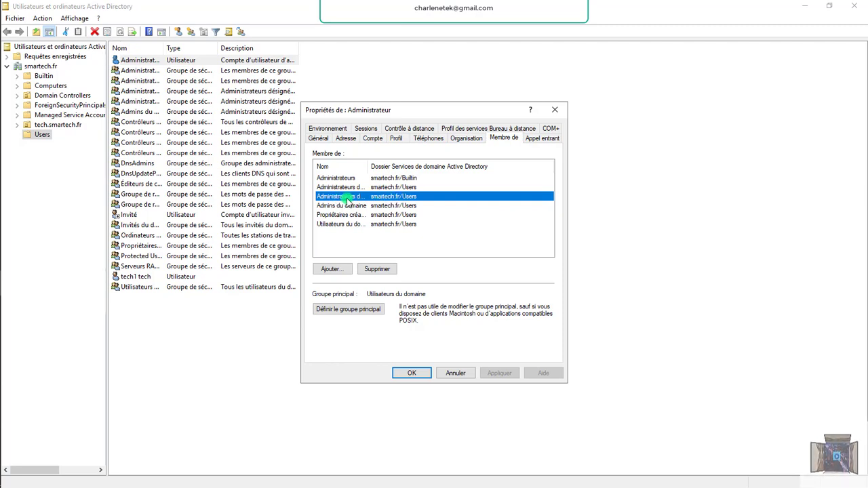
# Open Administrateurs du schéma properties and add tech1 tech as a member.
pyautogui.doubleClick(347, 198)
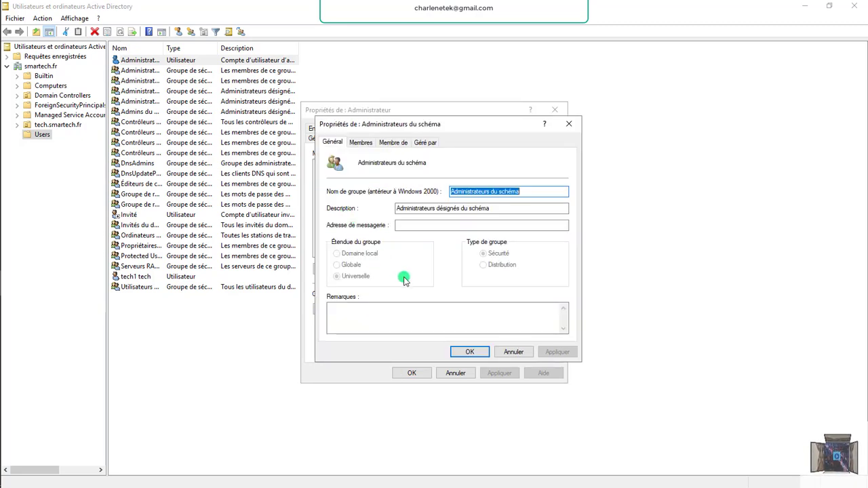
pyautogui.click(360, 143)
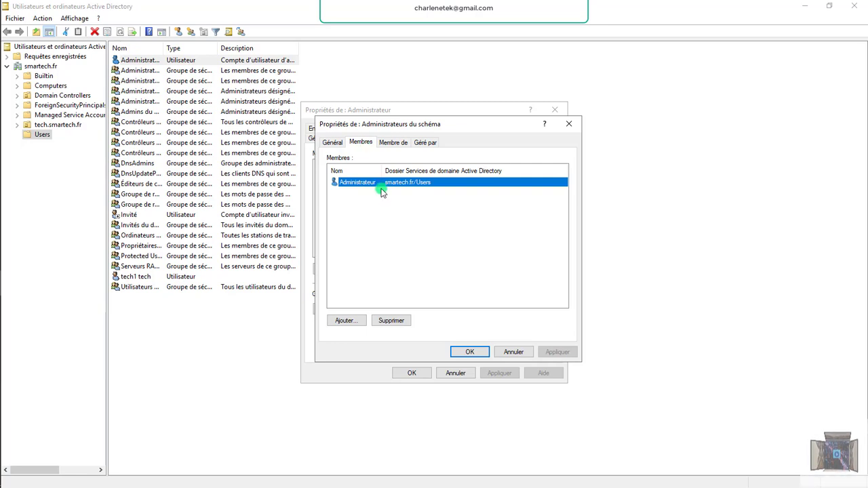
pyautogui.click(356, 321)
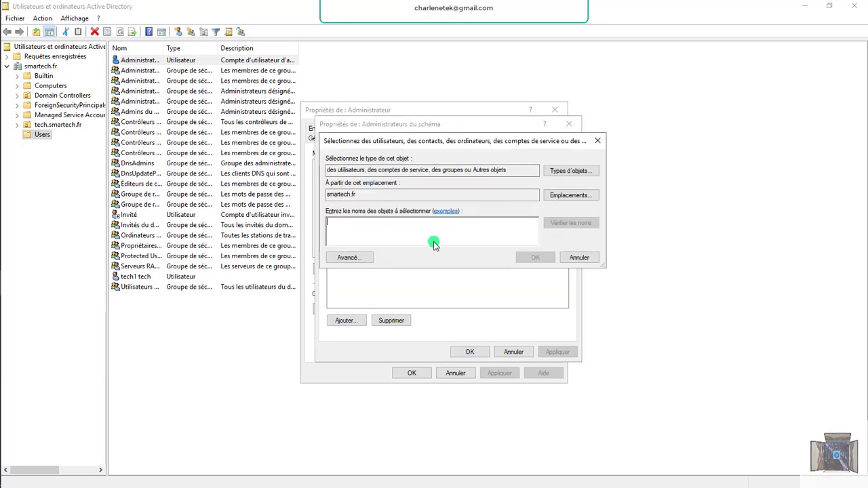
pyautogui.write('tec')
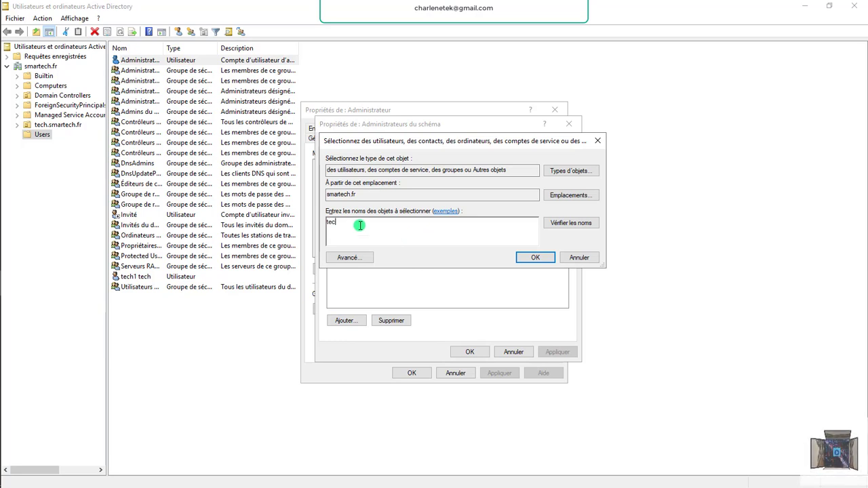
pyautogui.click(561, 223)
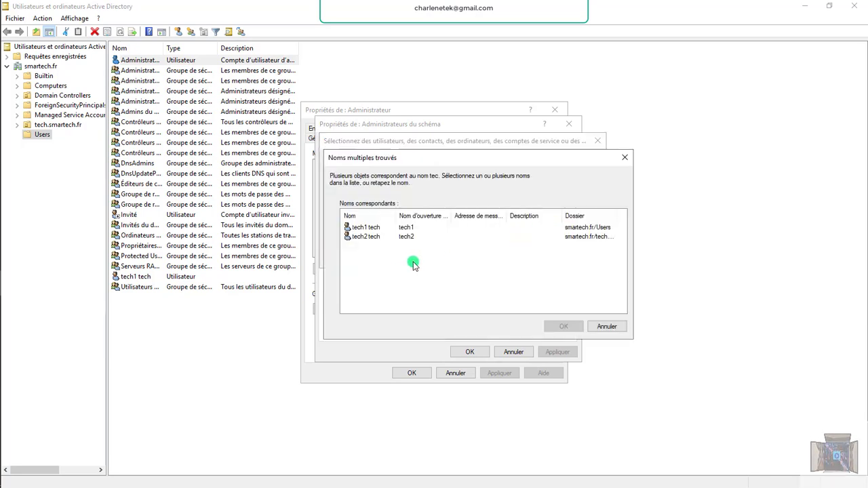
pyautogui.click(367, 227)
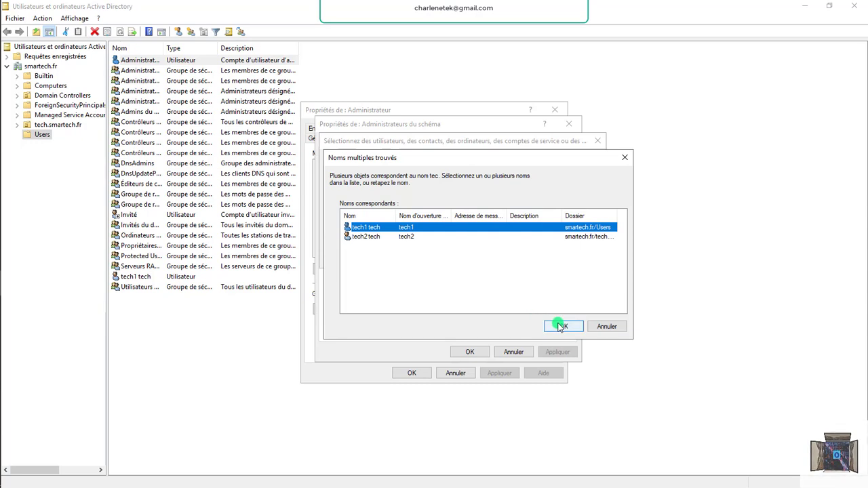
pyautogui.click(560, 325)
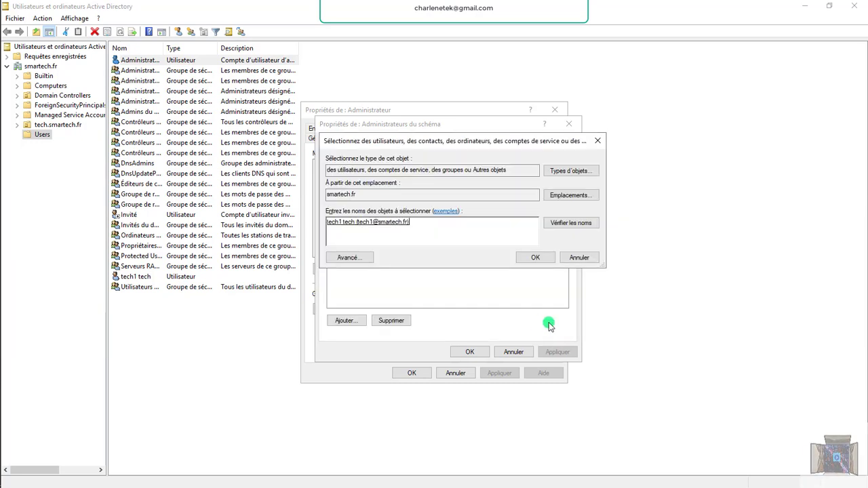
pyautogui.click(535, 259)
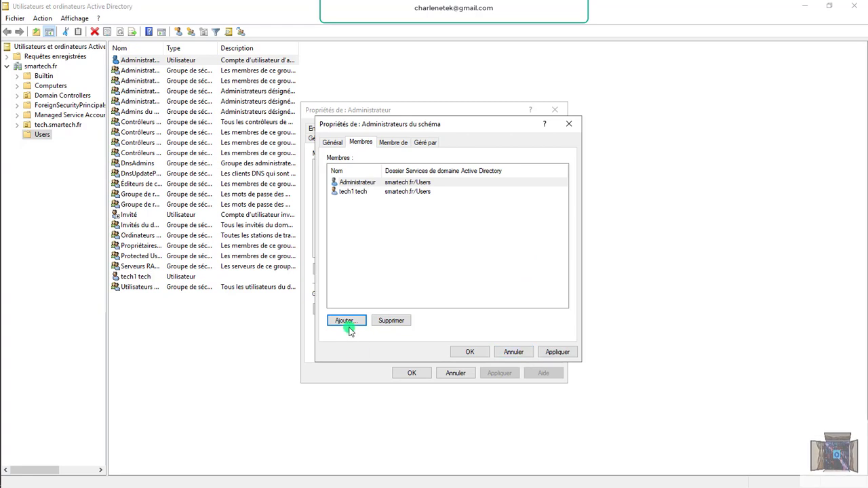
# Add tech2 tech, apply and save, then close the Administrateur properties.
pyautogui.click(346, 323)
pyautogui.write('tec')
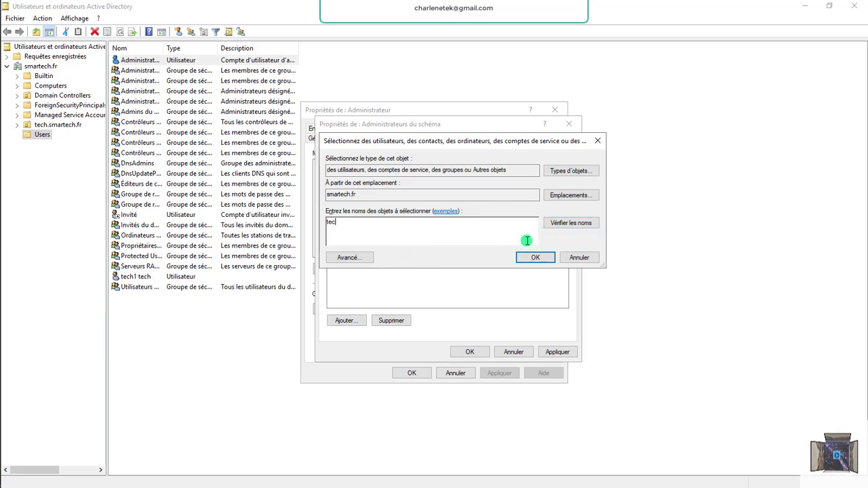
pyautogui.click(569, 228)
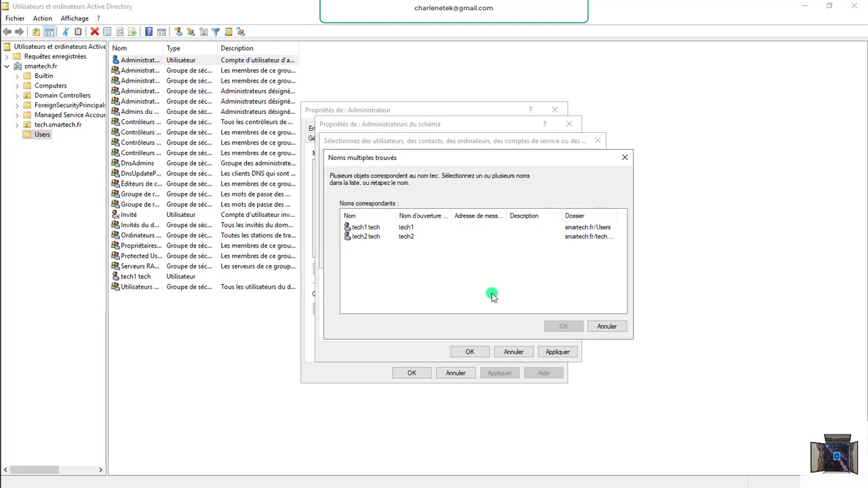
pyautogui.doubleClick(411, 237)
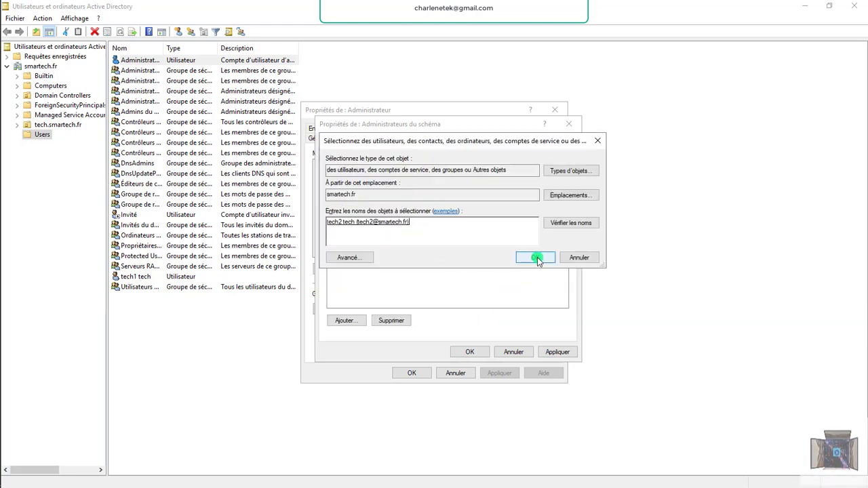
pyautogui.click(537, 257)
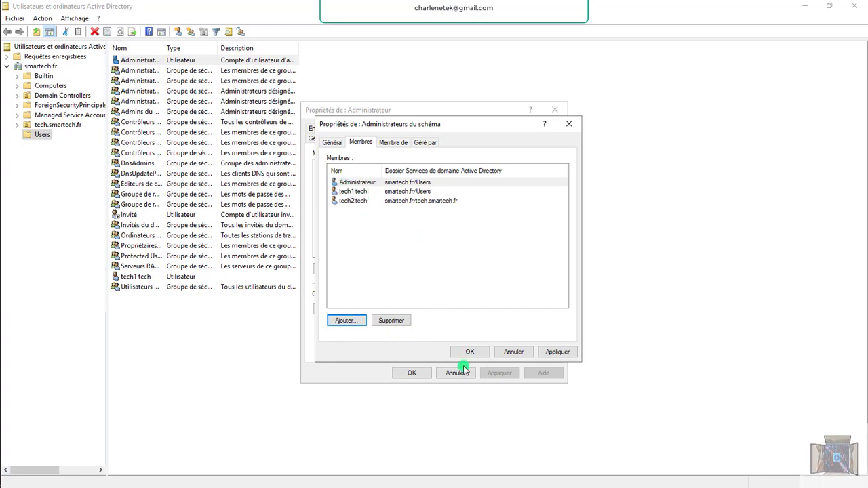
pyautogui.click(553, 354)
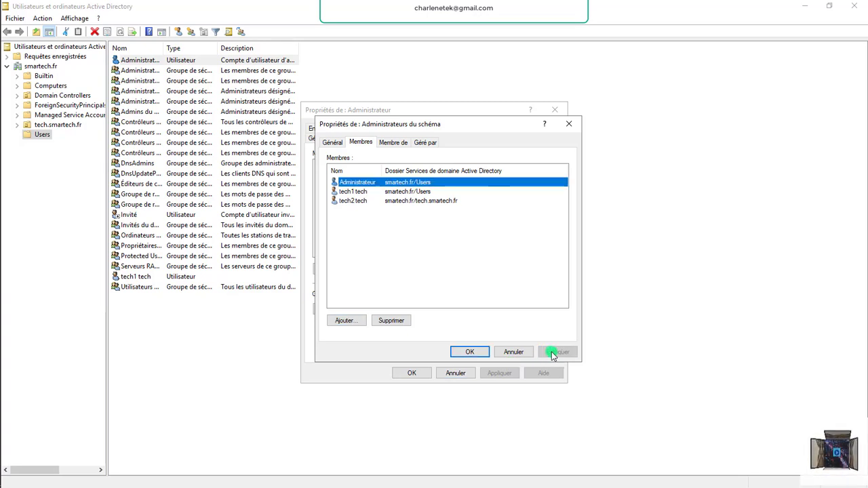
pyautogui.click(467, 352)
pyautogui.click(418, 373)
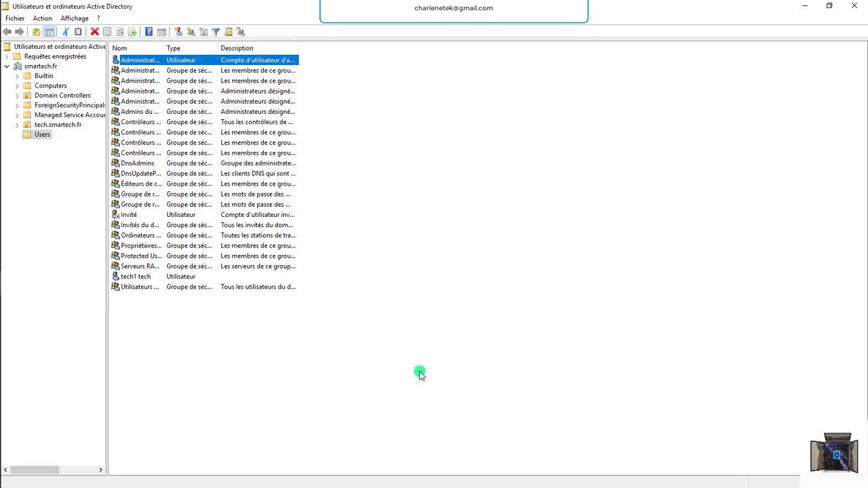
pyautogui.doubleClick(152, 60)
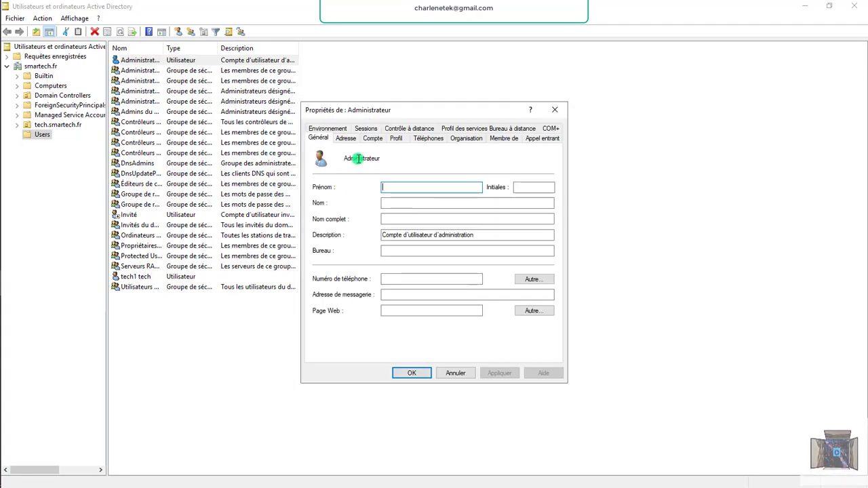
pyautogui.click(500, 138)
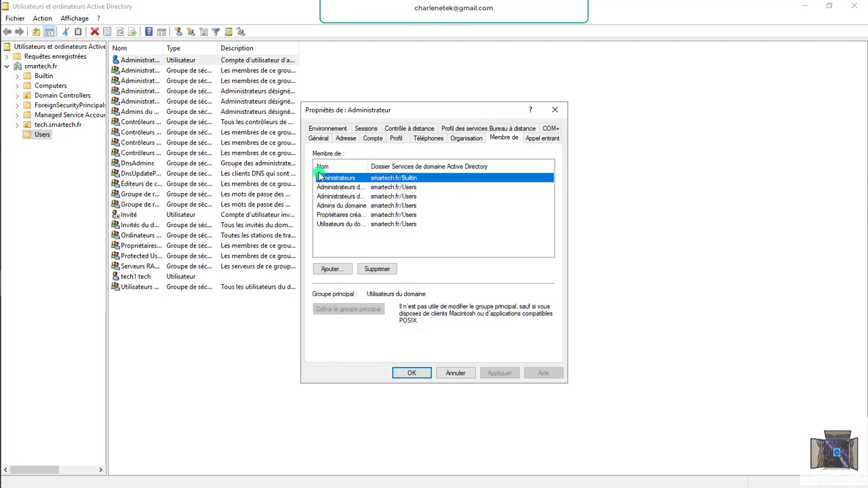
pyautogui.click(427, 373)
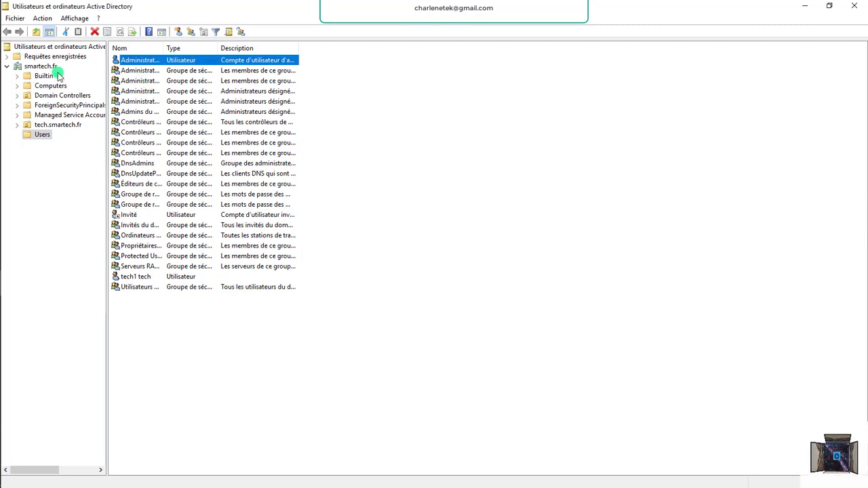
# Close ADUC, refresh the Server Manager dashboard, and open Windows search on the local desktop.
pyautogui.click(854, 6)
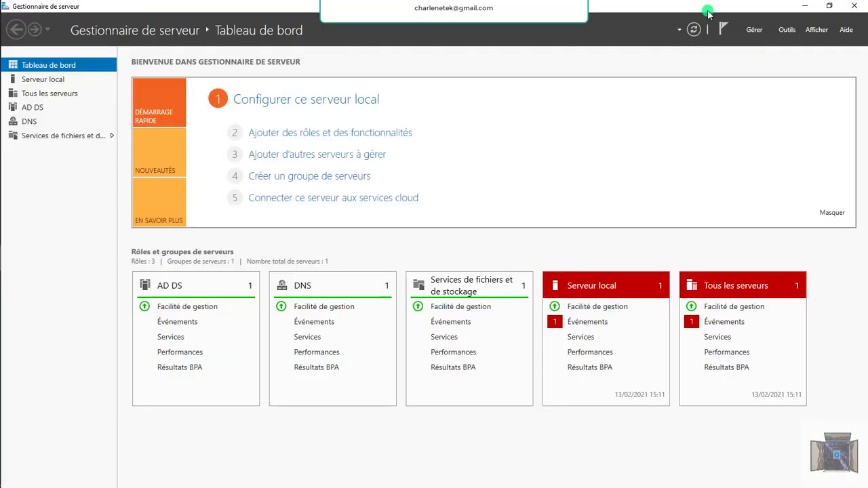
pyautogui.click(691, 31)
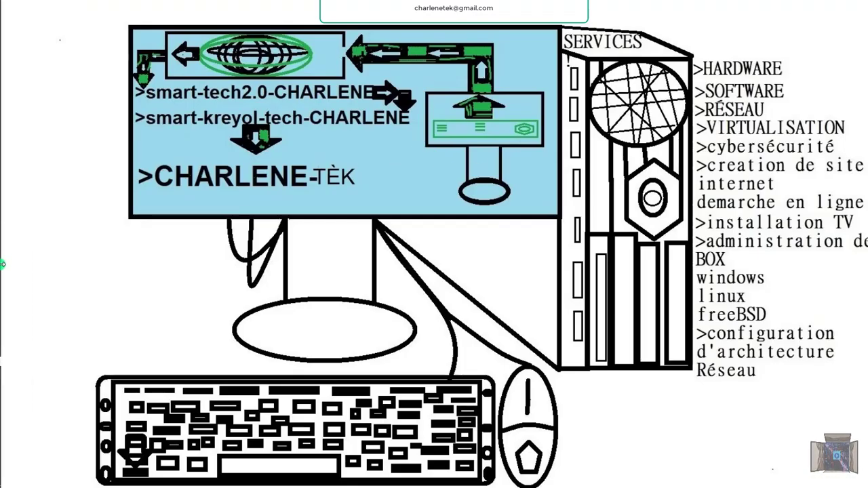
pyautogui.moveTo(15, 356)
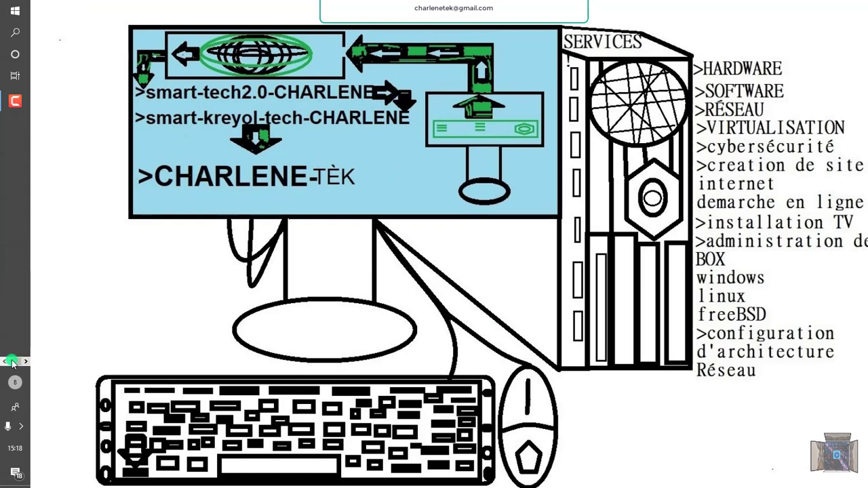
pyautogui.click(12, 361)
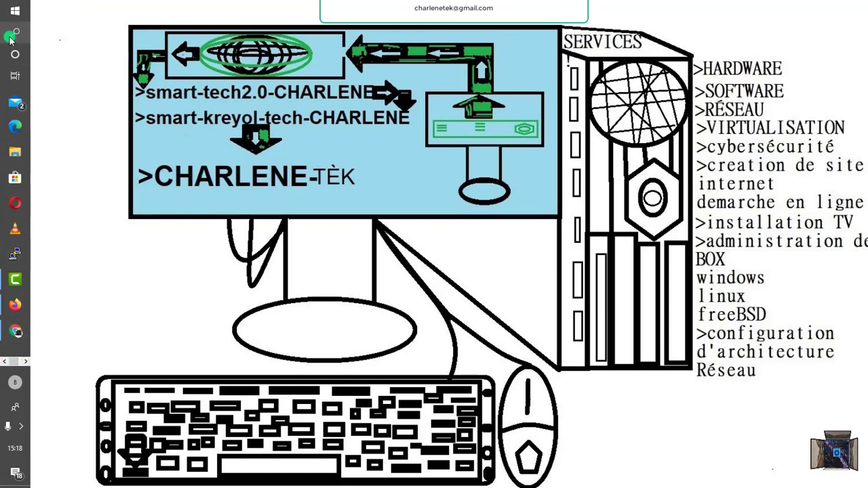
pyautogui.click(13, 34)
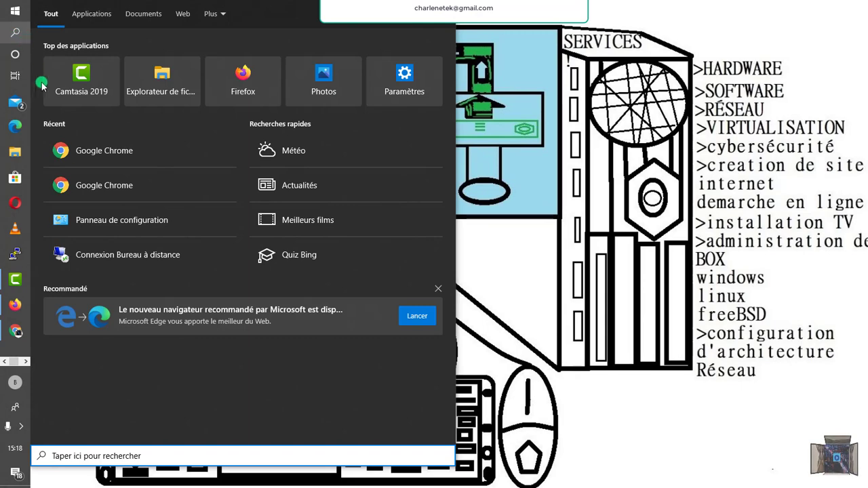
# Launch Connexion Bureau à distance and start connecting to 192.168.0.253.
pyautogui.rightClick(119, 256)
pyautogui.click(165, 268)
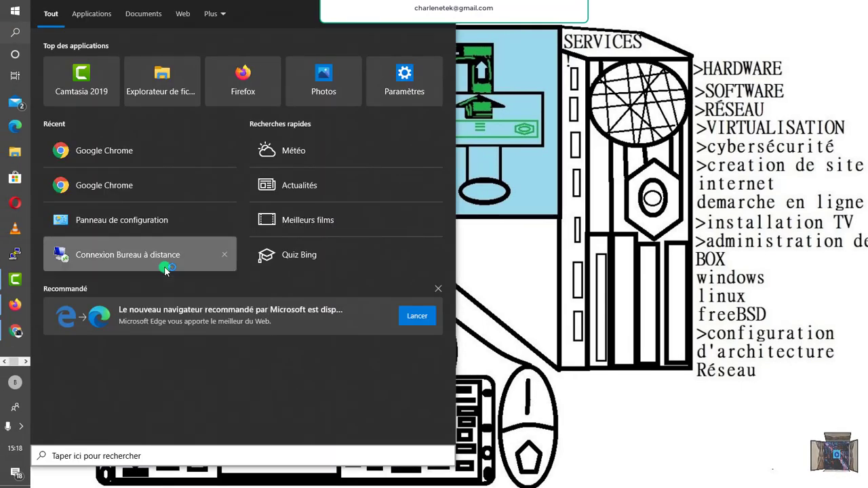
pyautogui.click(165, 268)
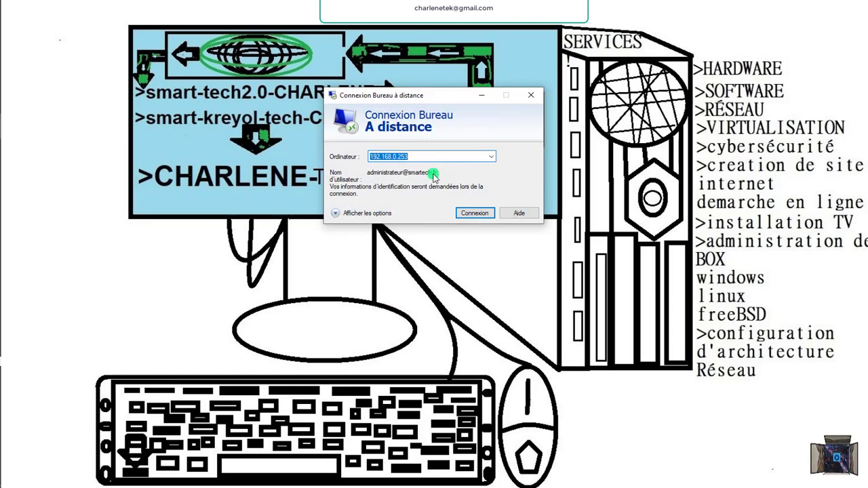
pyautogui.click(470, 214)
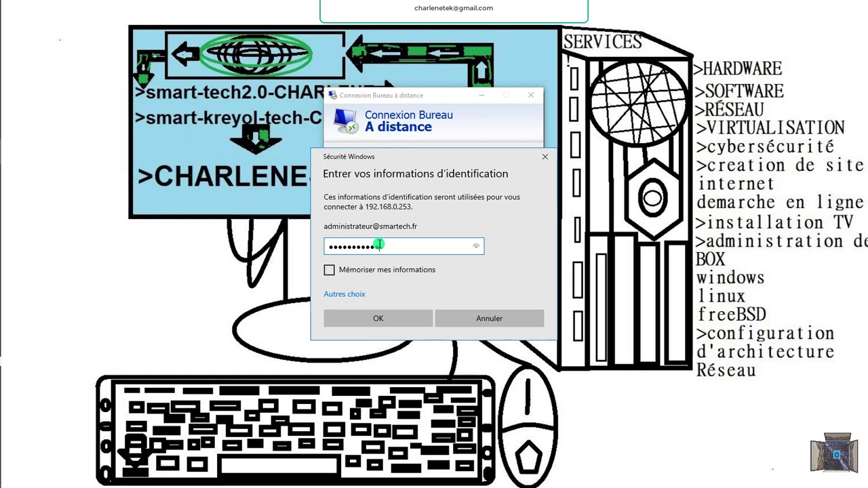
# Sign in with a different account, entering the tech1 user name and password.
pyautogui.click(341, 295)
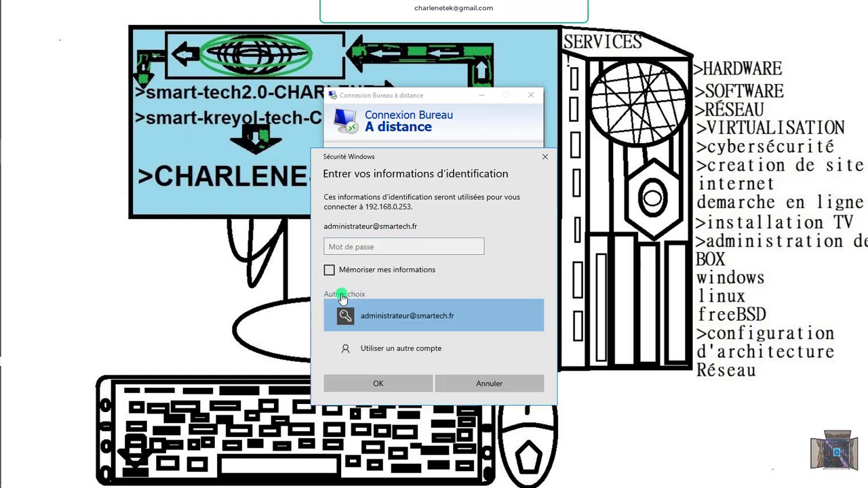
pyautogui.click(377, 350)
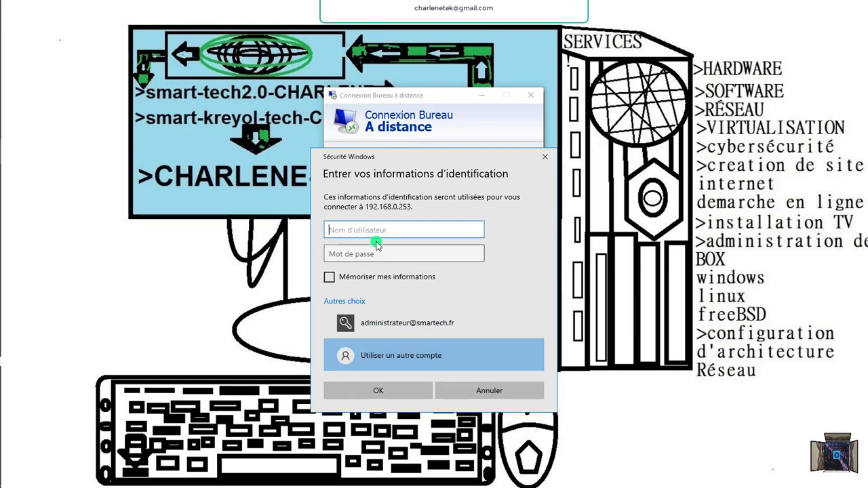
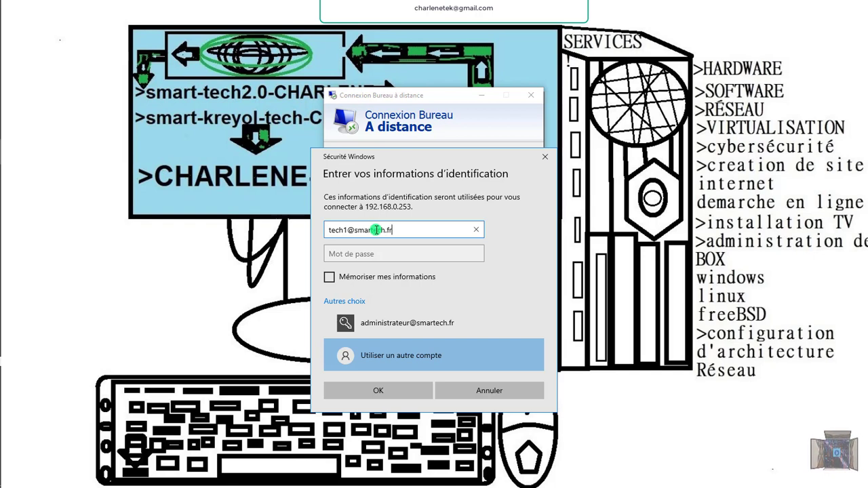
pyautogui.click(376, 256)
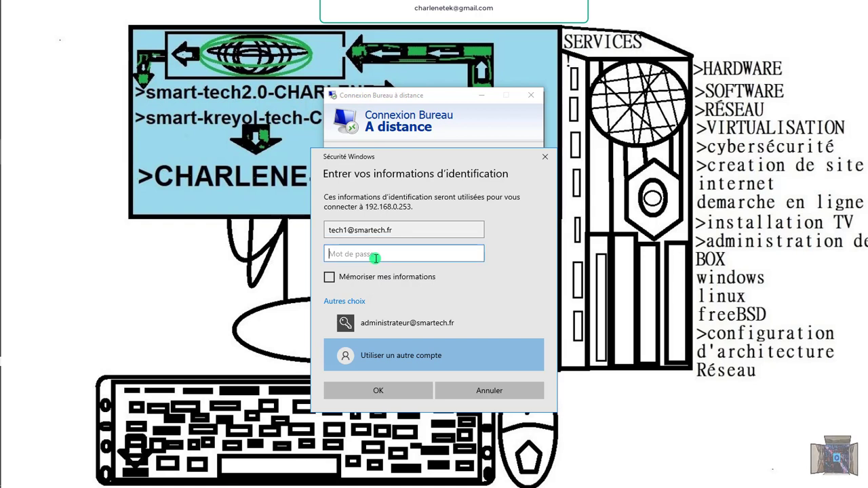
pyautogui.write('•')
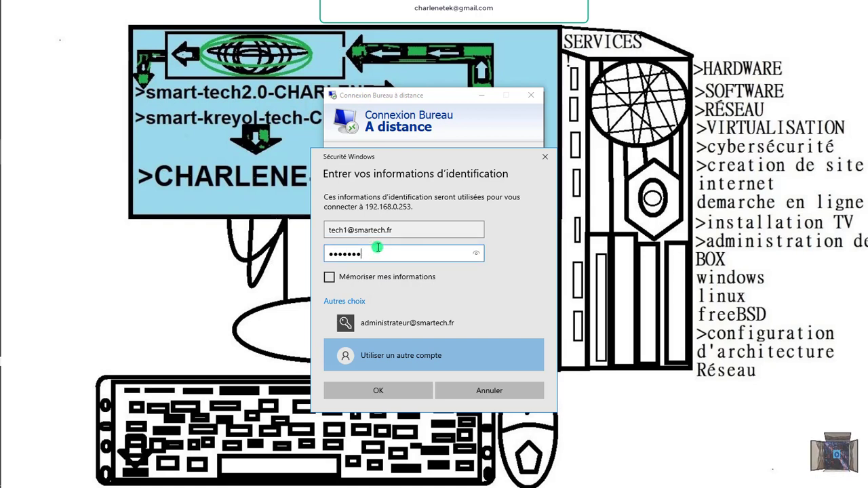
pyautogui.write('•••')
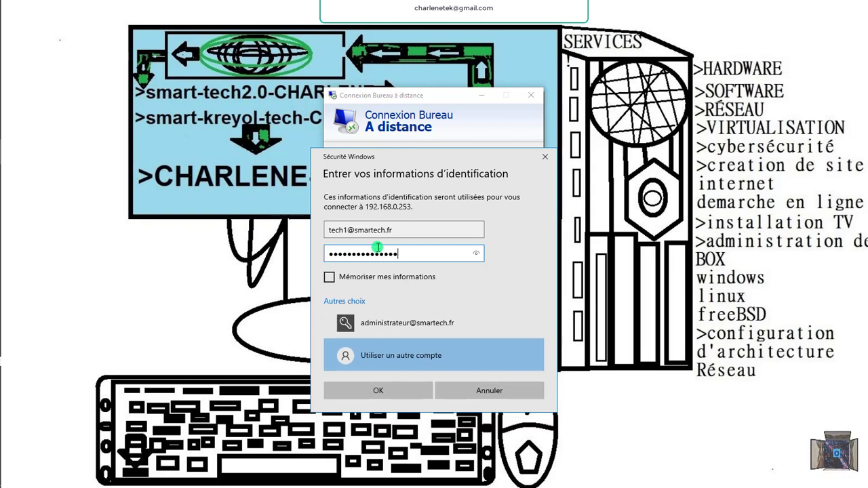
pyautogui.click(410, 394)
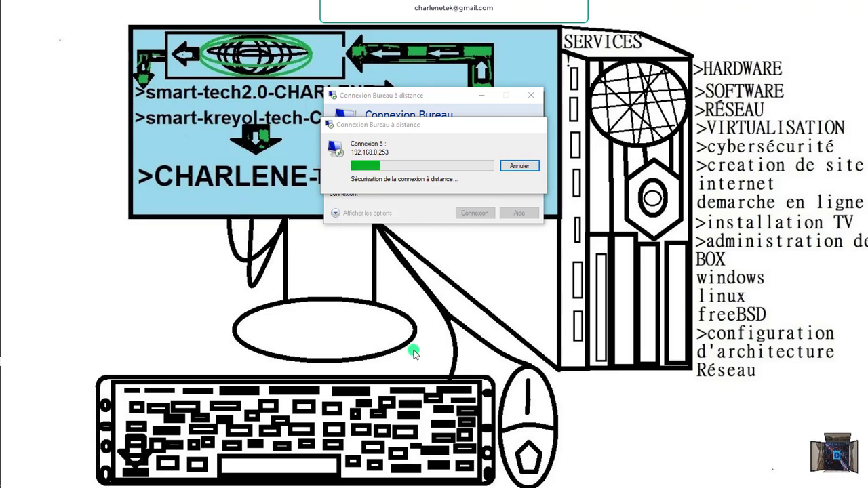
# Accept the certificate, dismiss the remote-access rights notice, and leave the remote session.
pyautogui.click(462, 249)
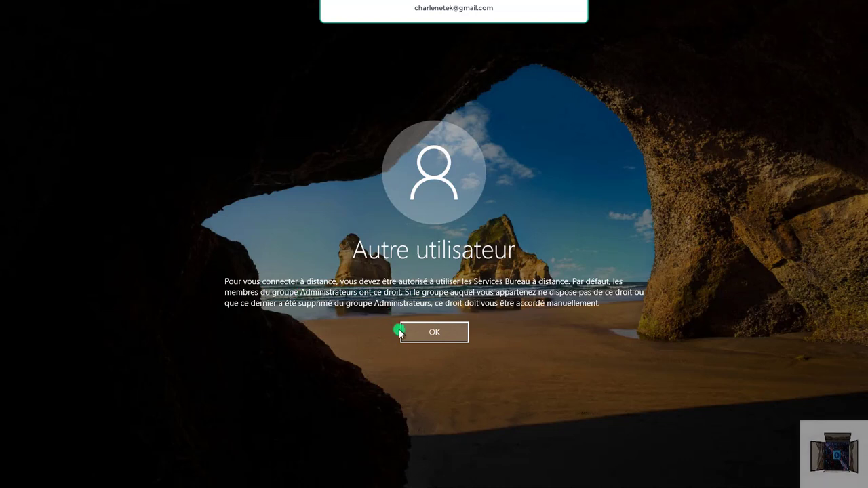
pyautogui.click(422, 333)
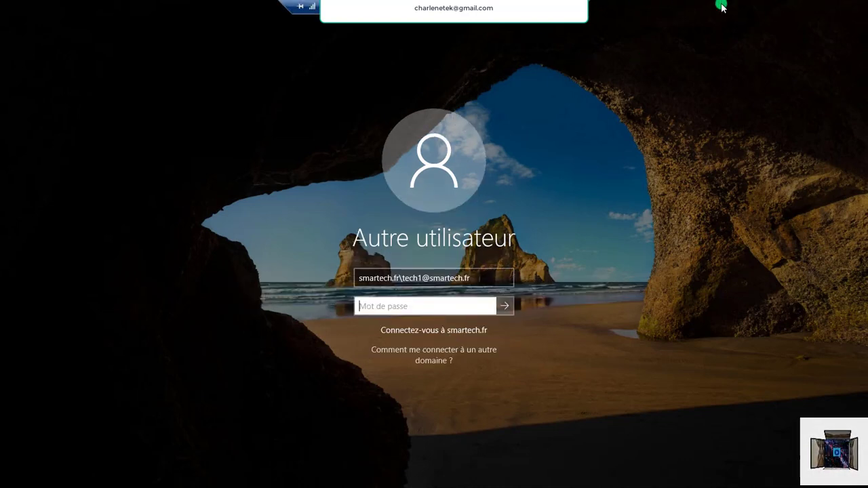
pyautogui.click(556, 6)
# Sign in to the remote server with the smartech.fr domain administrator account and its password.
pyautogui.moveTo(15, 331)
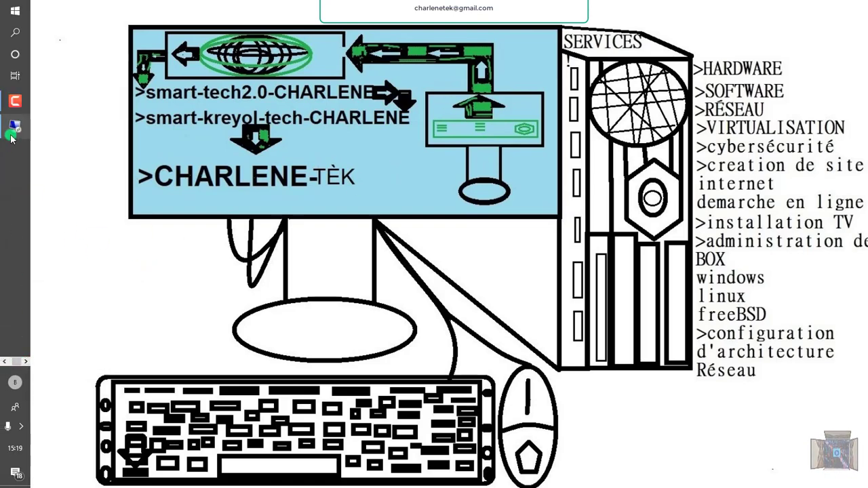
pyautogui.click(15, 128)
pyautogui.click(420, 277)
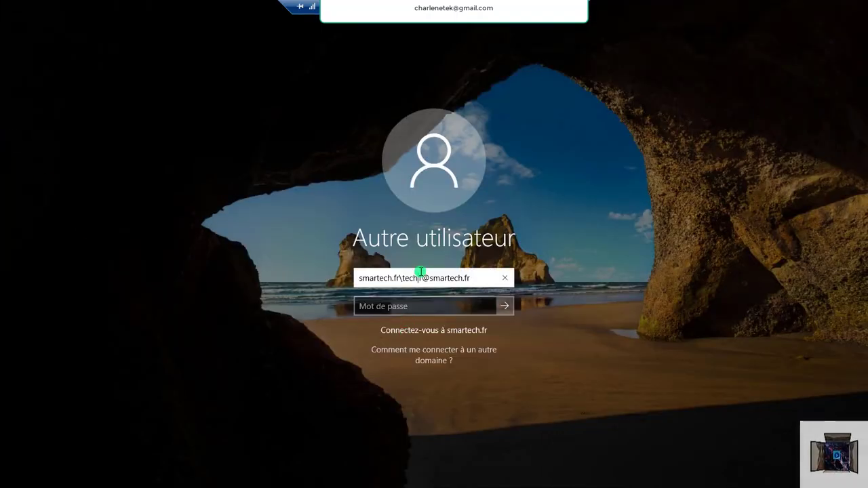
pyautogui.write('1')
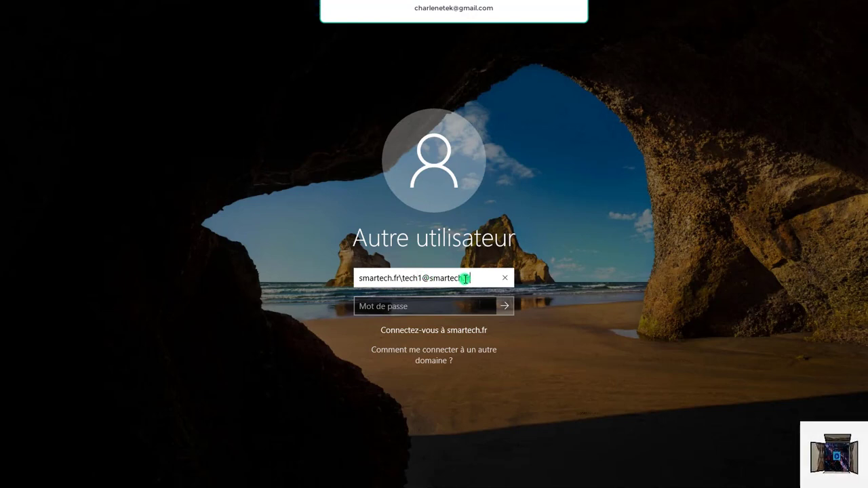
pyautogui.press('BackSpace')
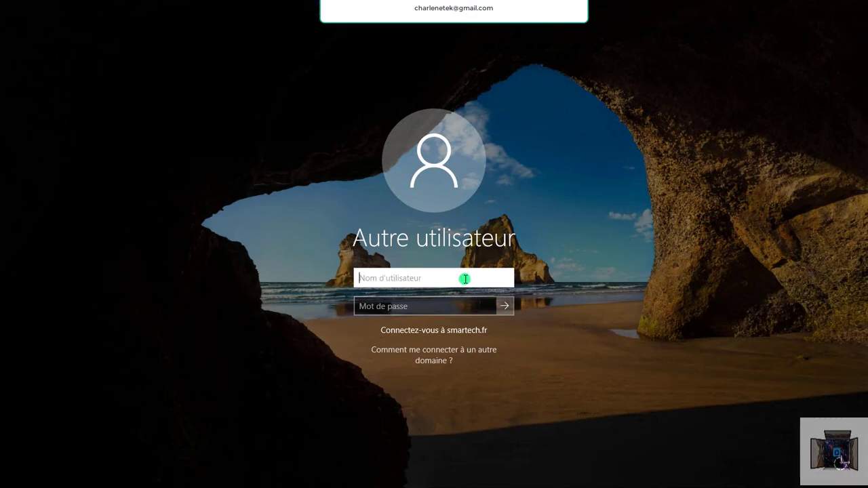
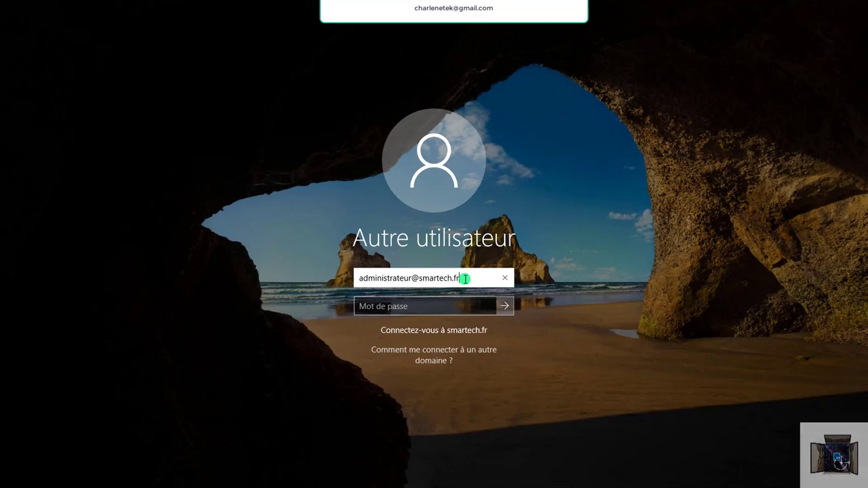
pyautogui.click(419, 306)
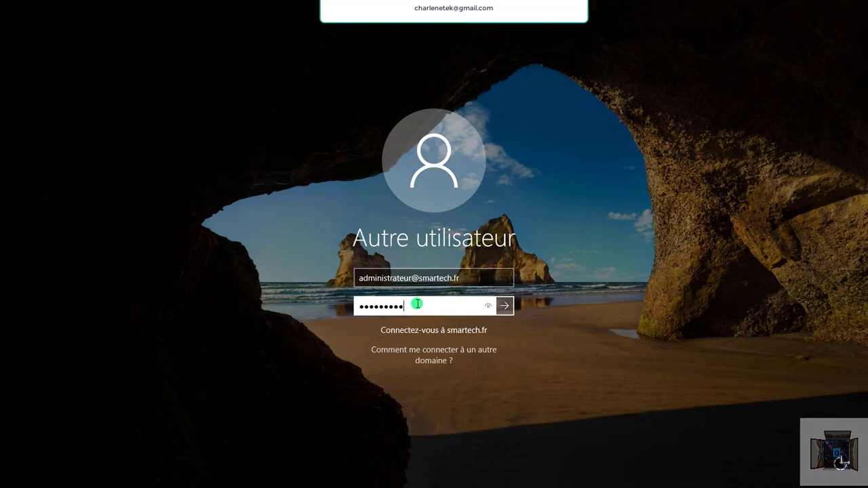
pyautogui.write('•')
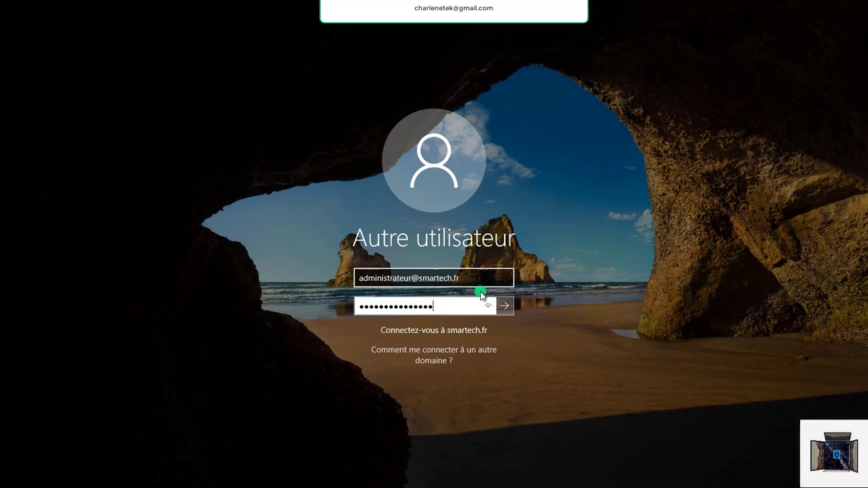
pyautogui.click(506, 306)
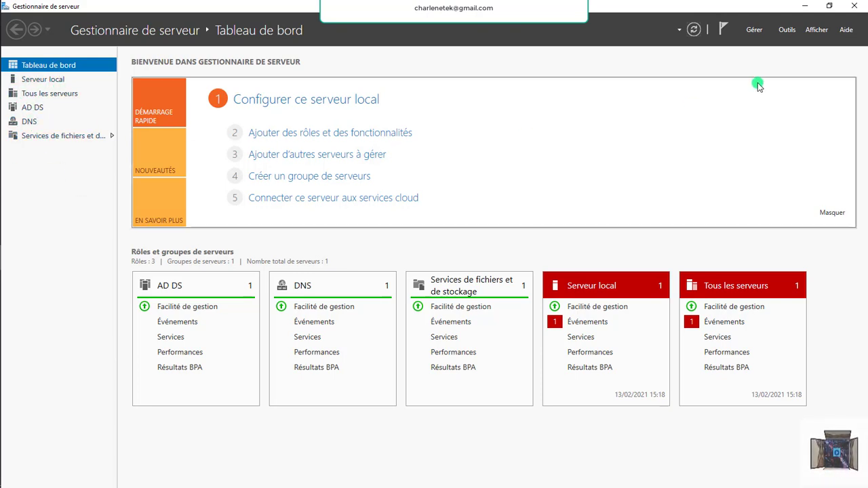
# Launch Utilisateurs et ordinateurs Active Directory from Server Manager's Outils menu.
pyautogui.click(786, 29)
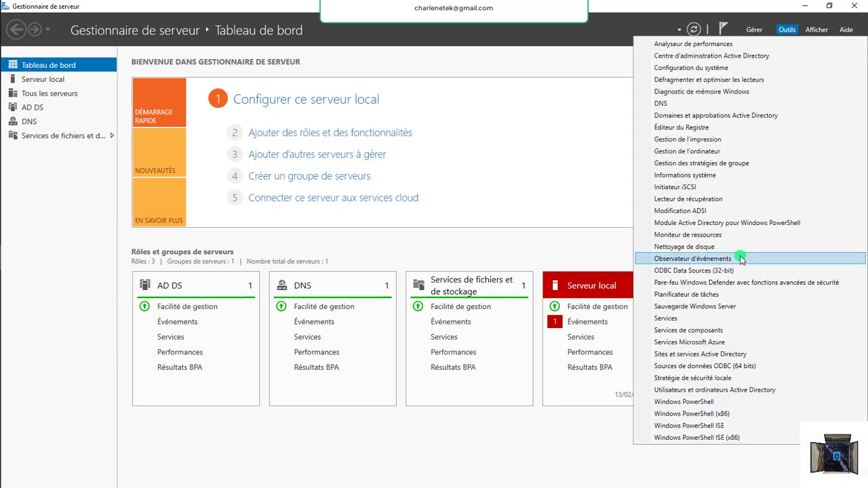
pyautogui.click(724, 391)
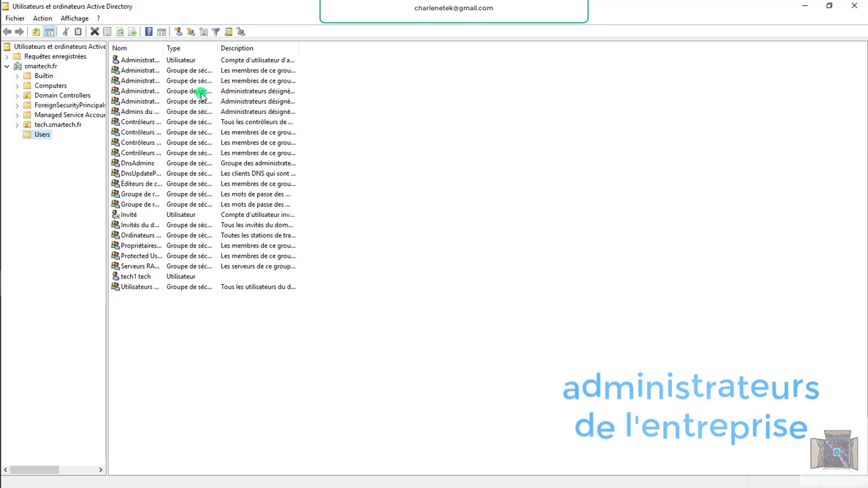
# In Administrateurs de l'entreprise's Membres tab, add tech1 tech found by searching 'te'.
pyautogui.doubleClick(141, 91)
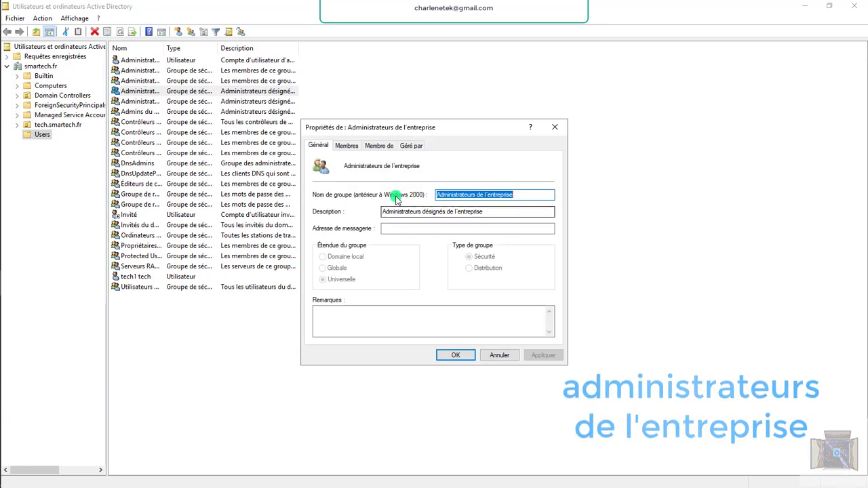
pyautogui.click(348, 146)
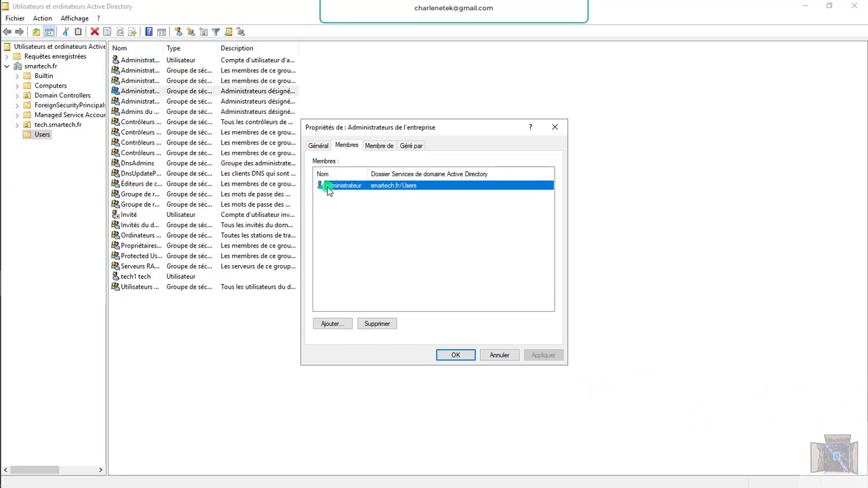
pyautogui.click(336, 323)
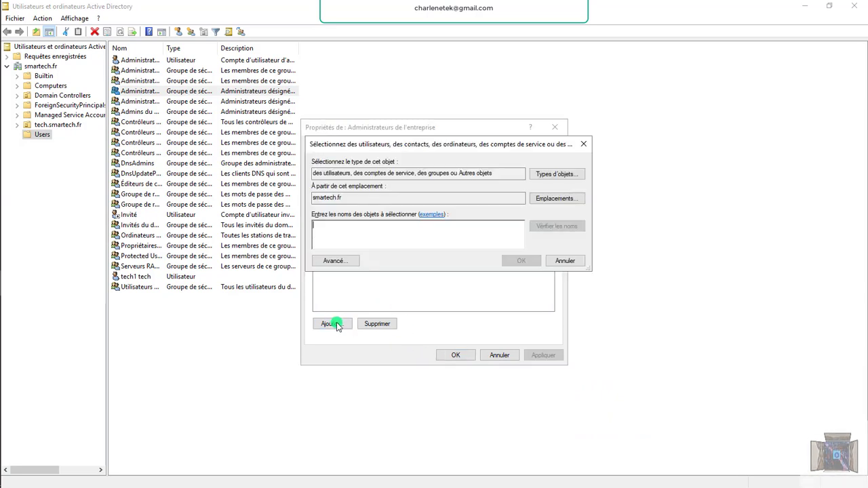
pyautogui.write('te')
pyautogui.click(548, 227)
pyautogui.click(362, 232)
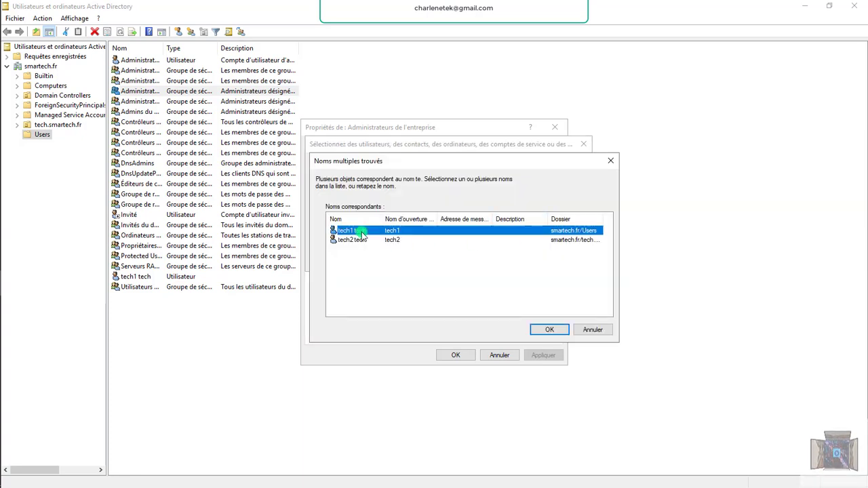
pyautogui.click(548, 329)
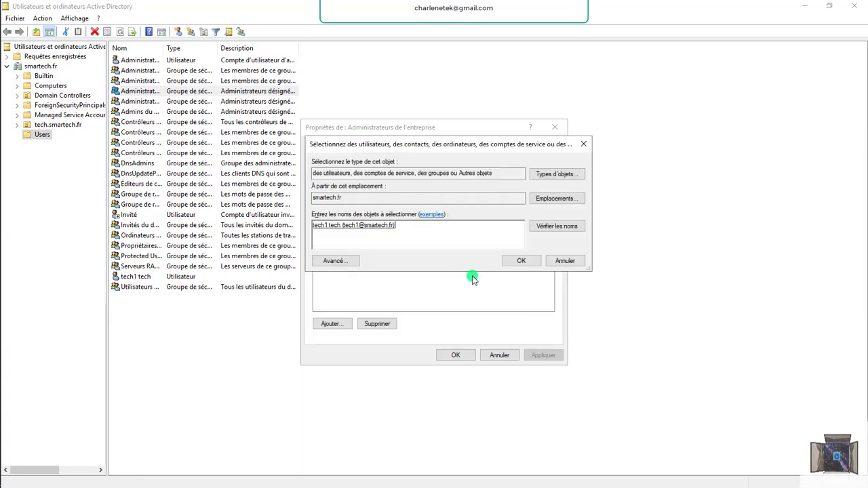
pyautogui.click(518, 261)
# Add tech2 tech found by searching 'tec', then apply and close the group properties.
pyautogui.click(340, 326)
pyautogui.write('t')
pyautogui.press('BackSpace')
pyautogui.write('t')
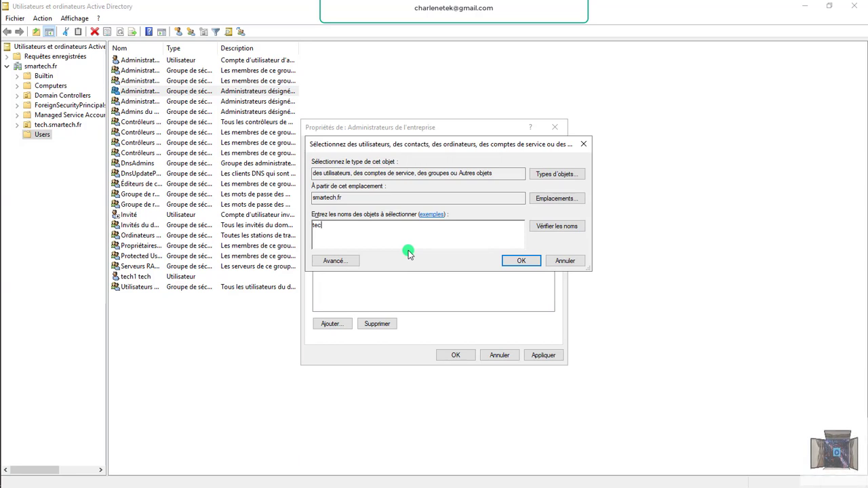
pyautogui.write('ec')
pyautogui.click(557, 226)
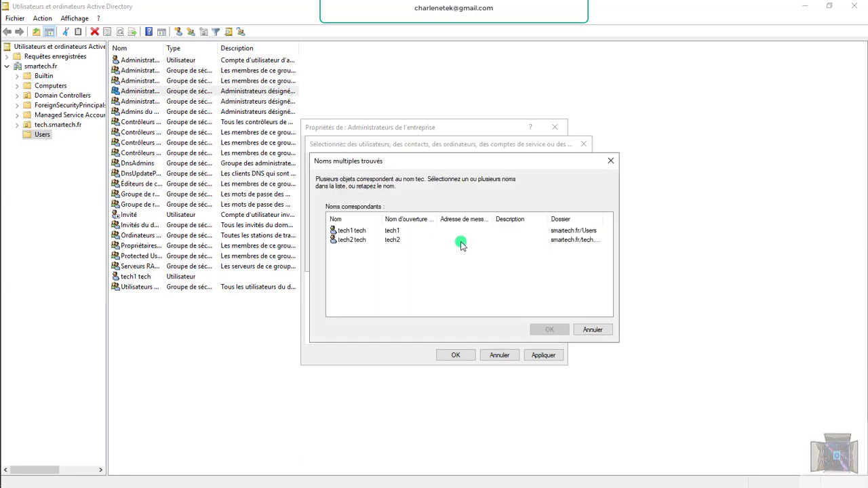
pyautogui.click(378, 242)
pyautogui.doubleClick(379, 241)
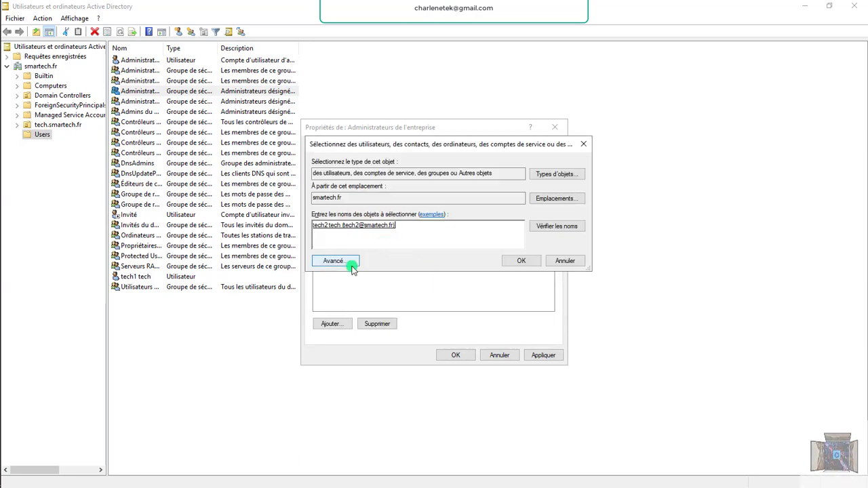
pyautogui.click(523, 263)
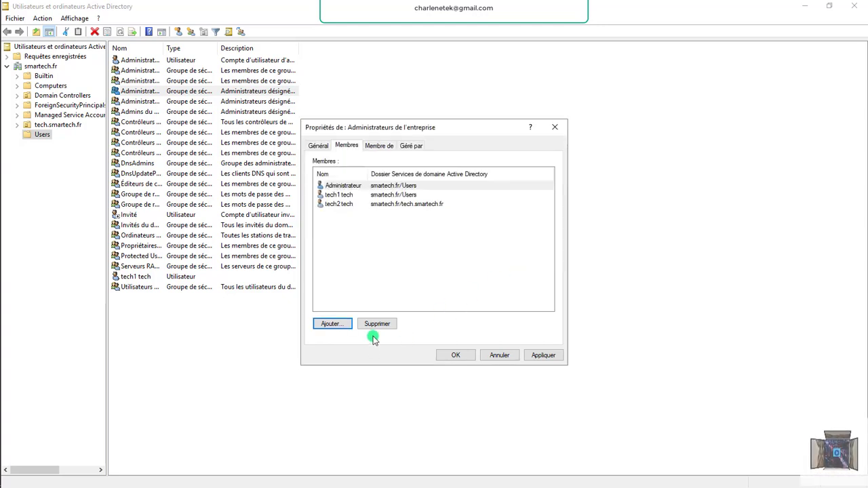
pyautogui.click(543, 355)
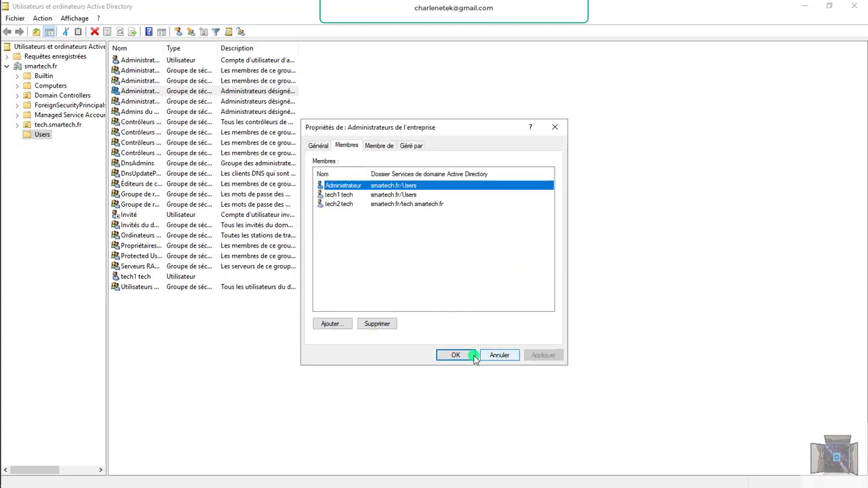
pyautogui.click(460, 354)
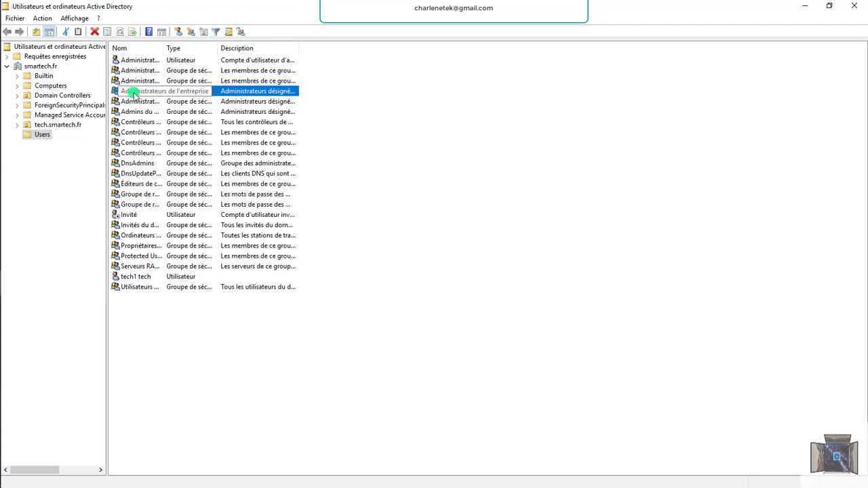
# Switch back to Server Manager's dashboard and refresh its status twice.
pyautogui.click(16, 35)
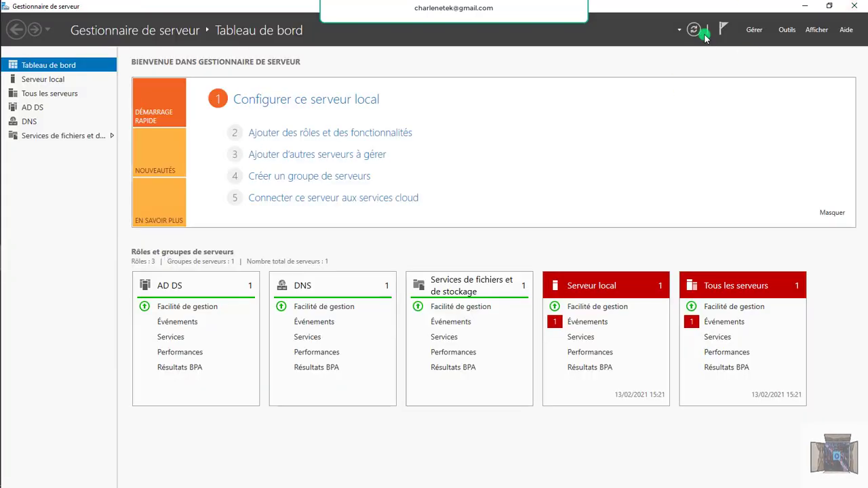
pyautogui.click(693, 29)
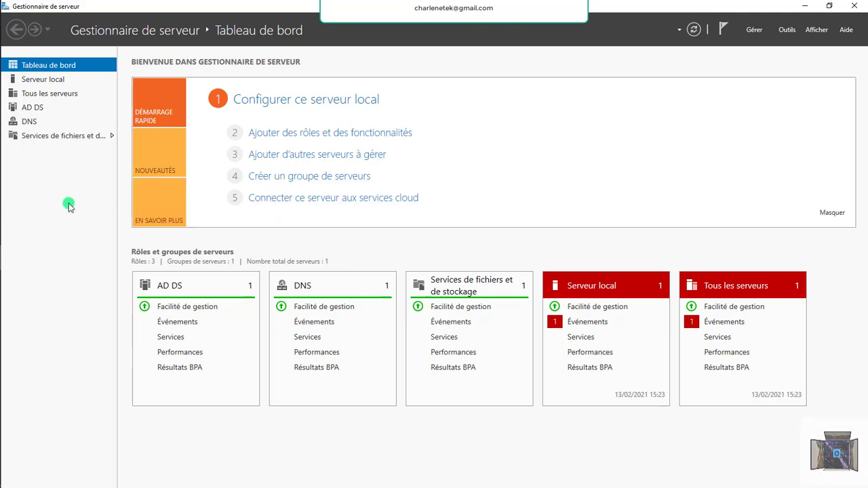
pyautogui.click(697, 30)
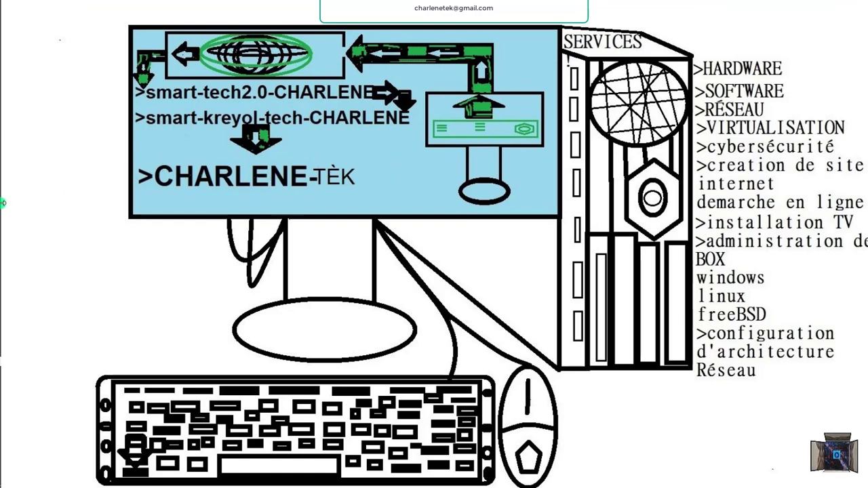
# Search Start for 'c' and run Connexion Bureau à distance as administrator.
pyautogui.press('super')
pyautogui.write('p')
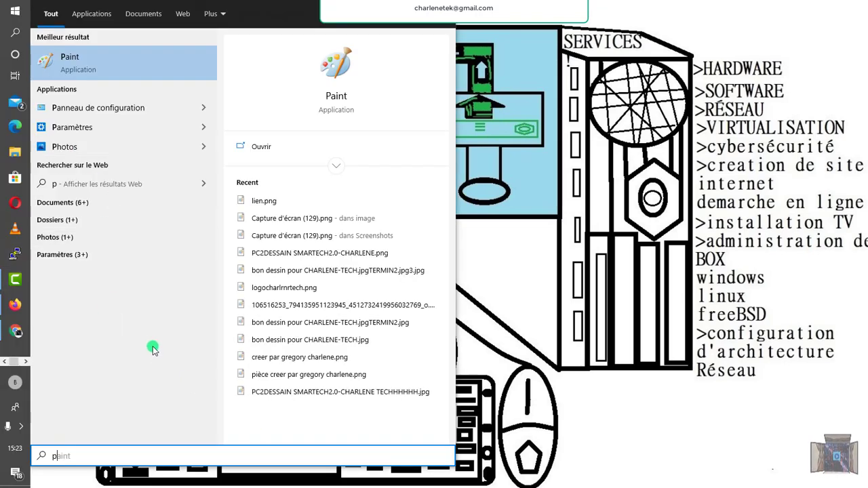
pyautogui.press('BackSpace')
pyautogui.write('c')
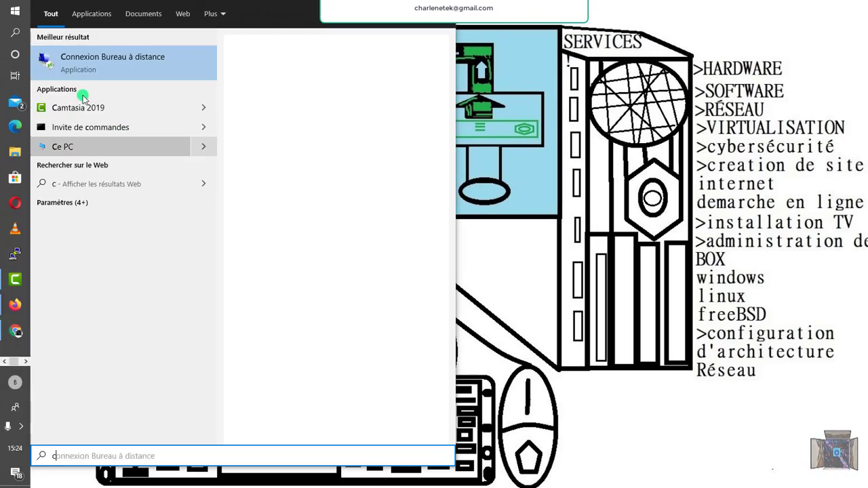
pyautogui.rightClick(100, 66)
pyautogui.click(126, 76)
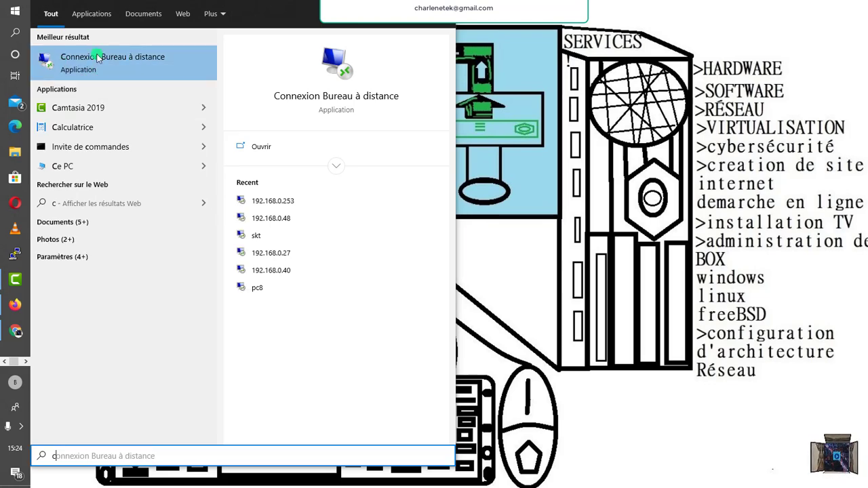
pyautogui.press('super')
# Connect to 192.168.0.253 as tech1 with its password, accepting the certificate warning.
pyautogui.write('c')
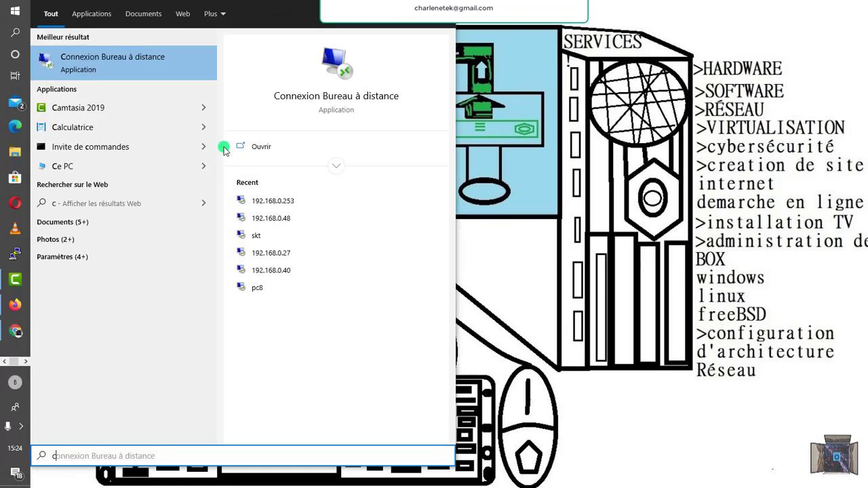
pyautogui.click(226, 148)
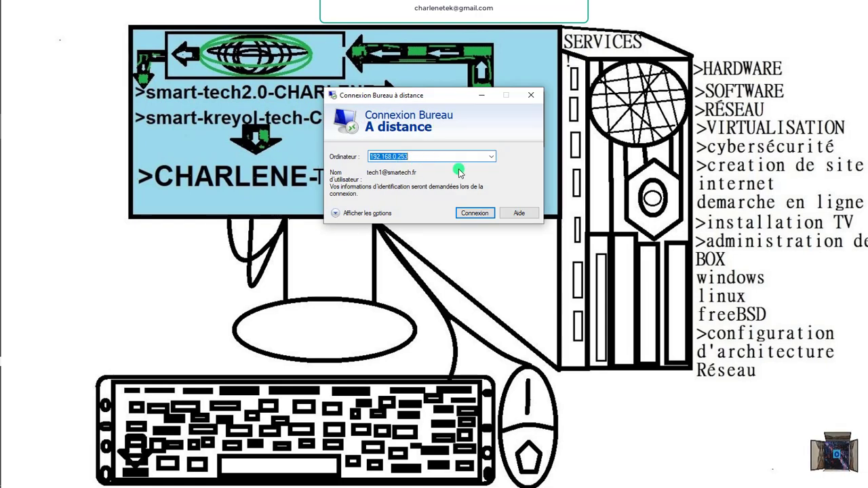
pyautogui.click(474, 213)
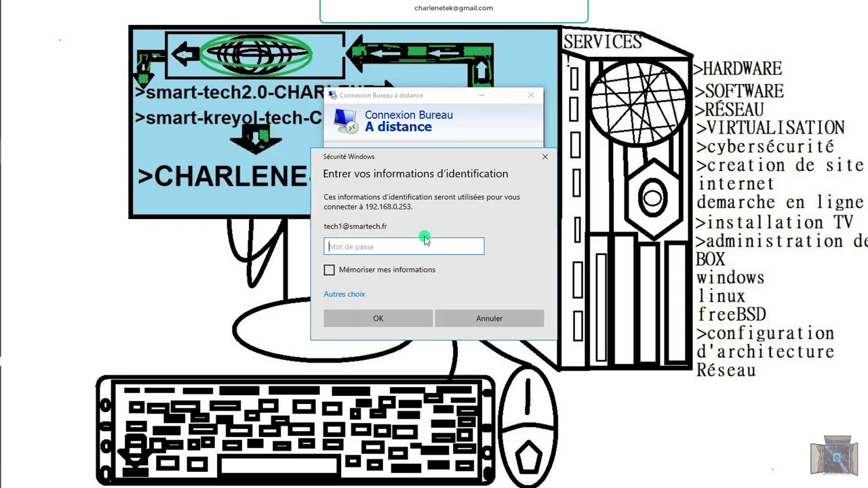
pyautogui.write('••')
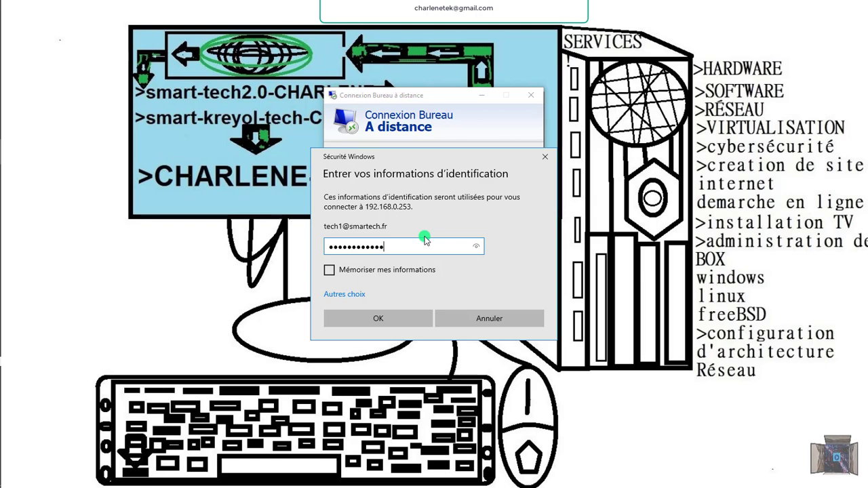
pyautogui.write('•')
pyautogui.press('capslock')
pyautogui.write('••')
pyautogui.press('capslock')
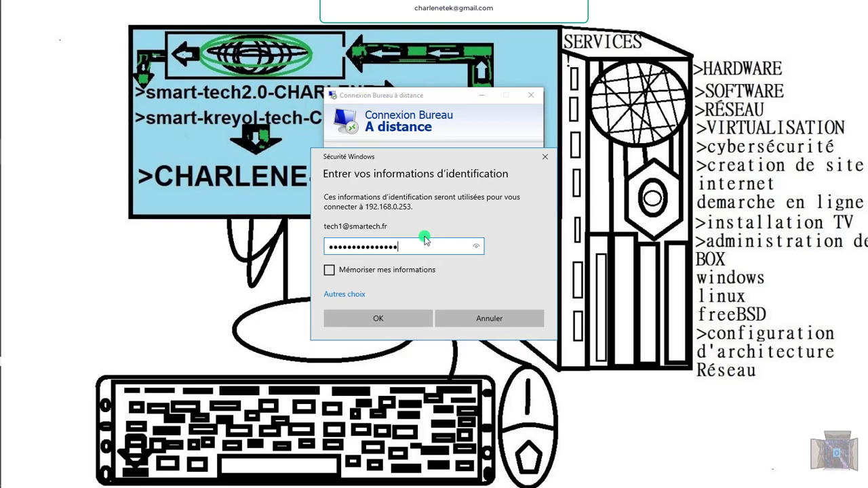
pyautogui.click(393, 320)
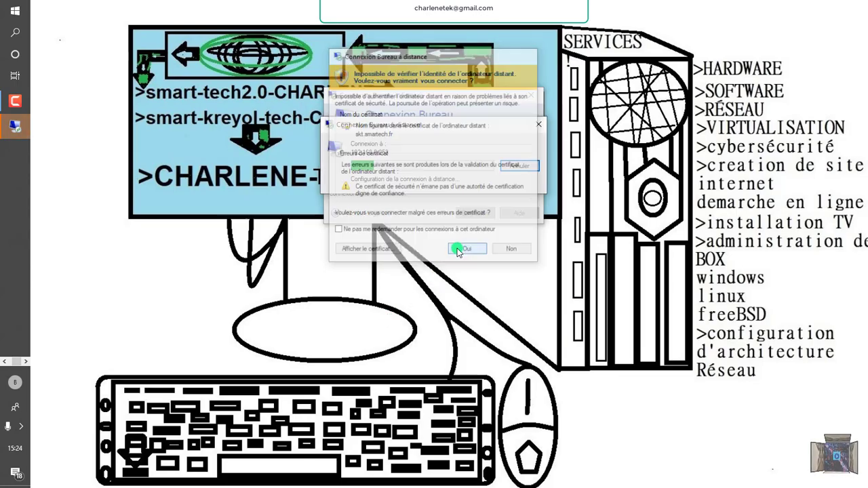
pyautogui.click(458, 251)
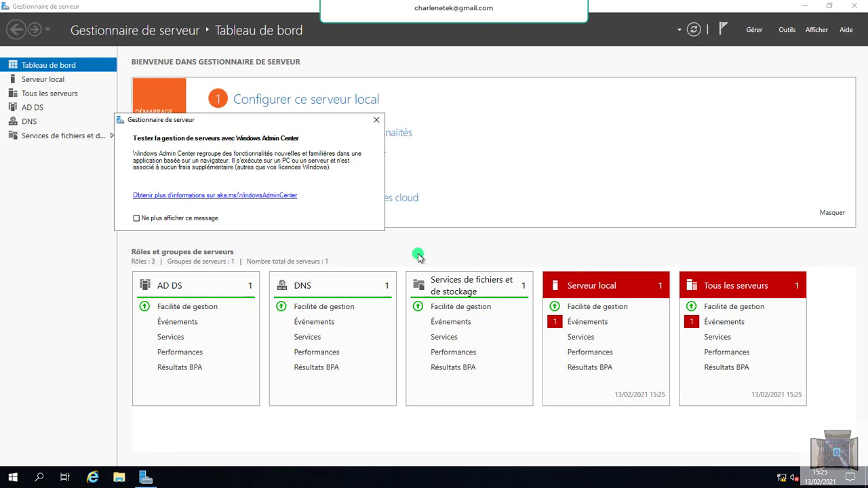
# Dismiss the Windows Admin Center notice and launch Utilisateurs et ordinateurs Active Directory.
pyautogui.click(378, 122)
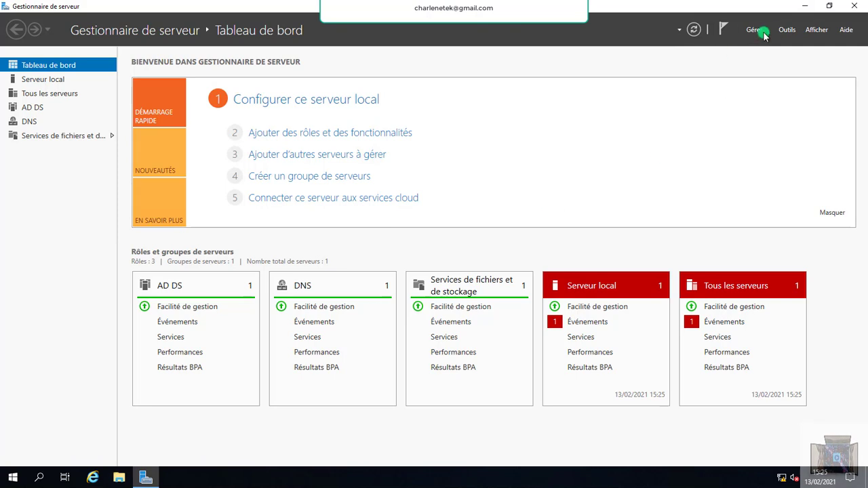
pyautogui.click(787, 30)
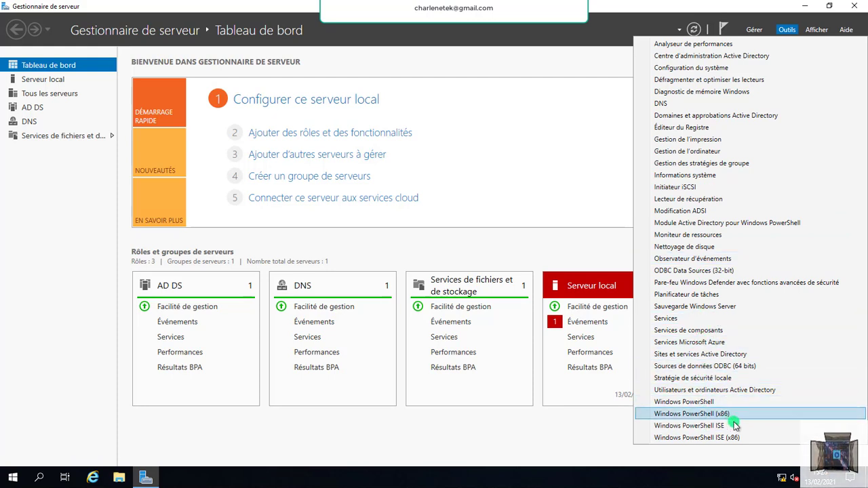
pyautogui.click(728, 395)
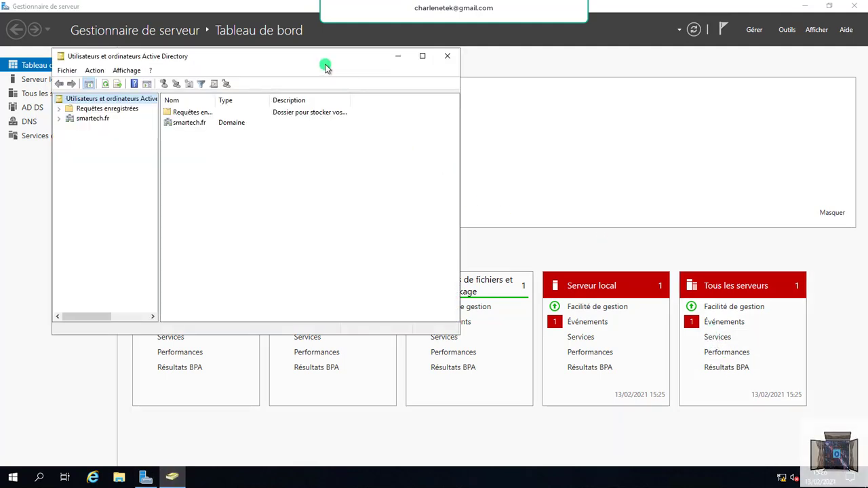
# Maximize the console and open the smartech.fr Users container.
pyautogui.moveTo(326, 66); pyautogui.dragTo(410, 66)
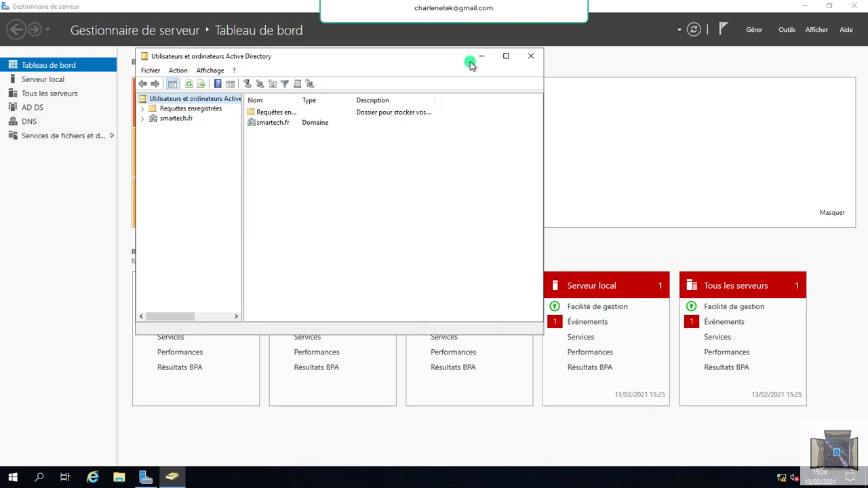
pyautogui.click(506, 55)
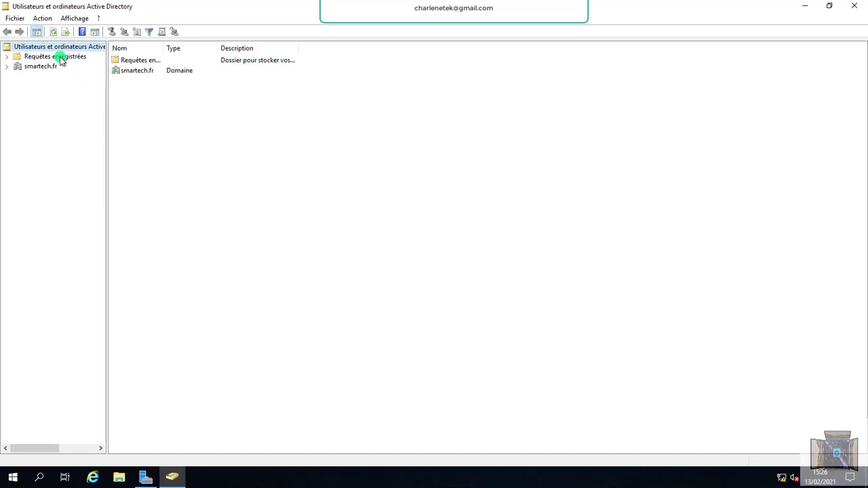
pyautogui.click(53, 66)
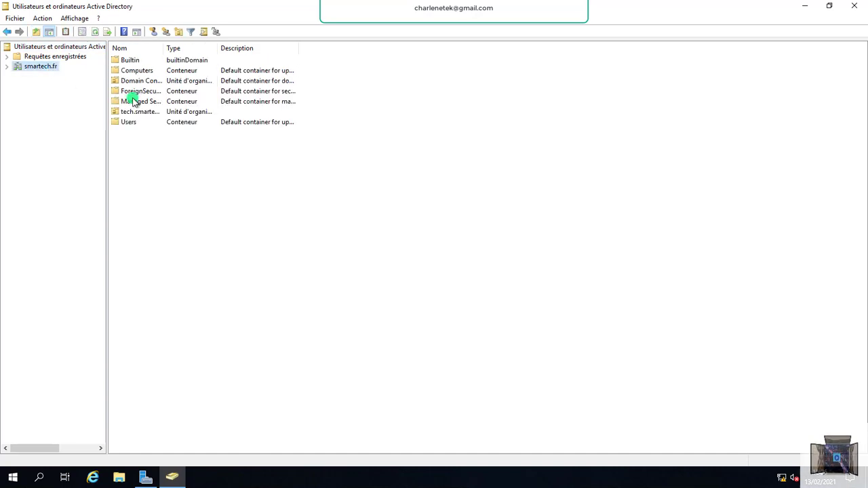
pyautogui.doubleClick(139, 121)
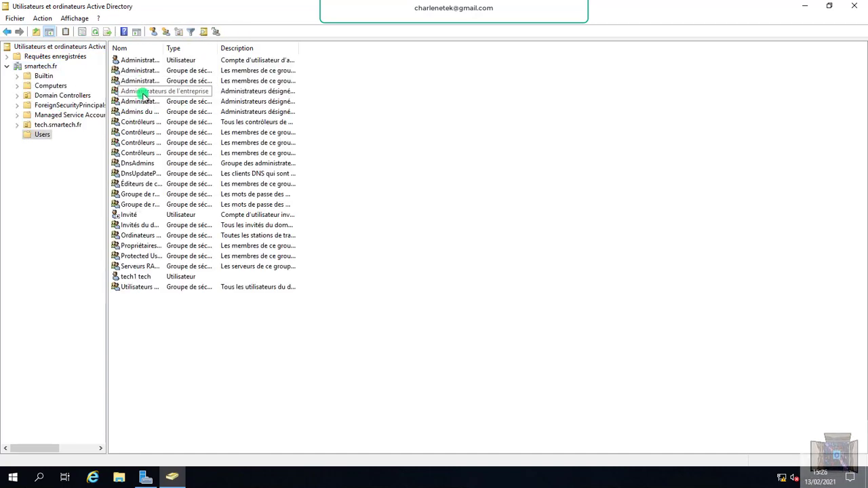
pyautogui.doubleClick(143, 61)
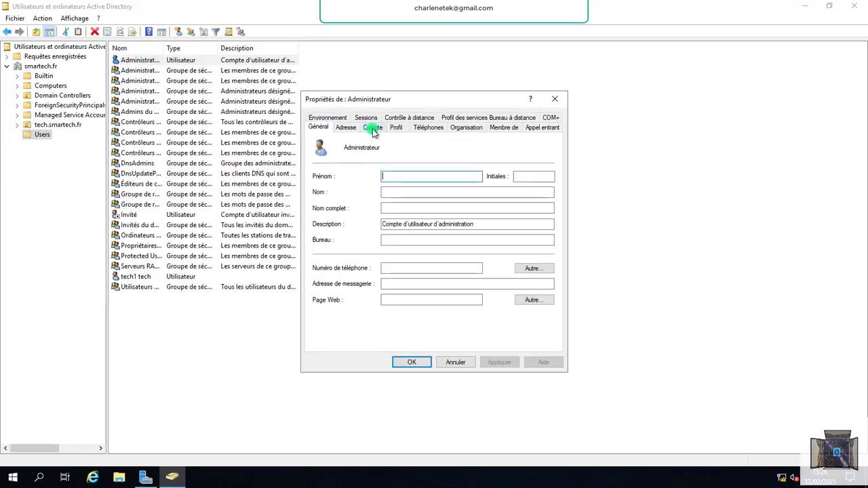
# Remove tech1 tech and tech2 tech from Administrateurs clés and close its properties.
pyautogui.doubleClick(158, 72)
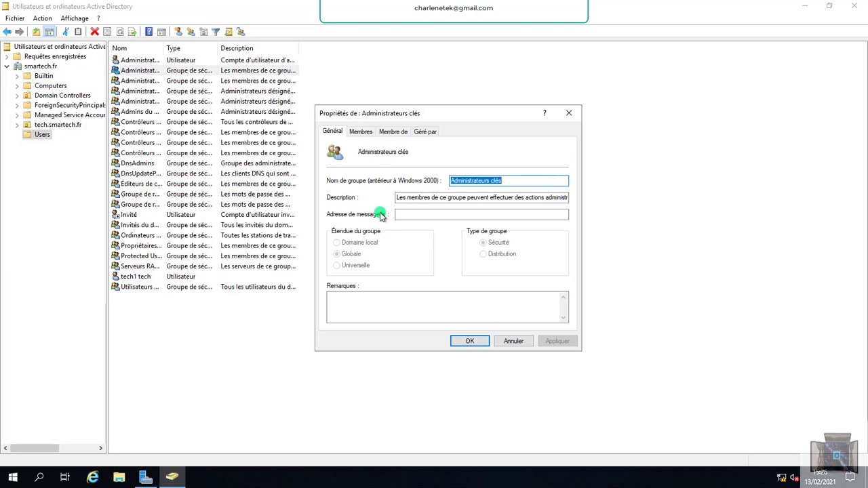
pyautogui.click(361, 132)
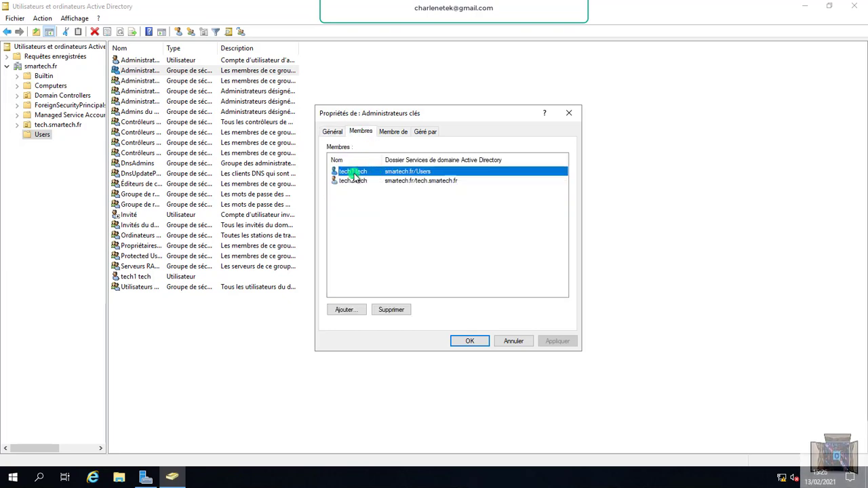
pyautogui.click(393, 310)
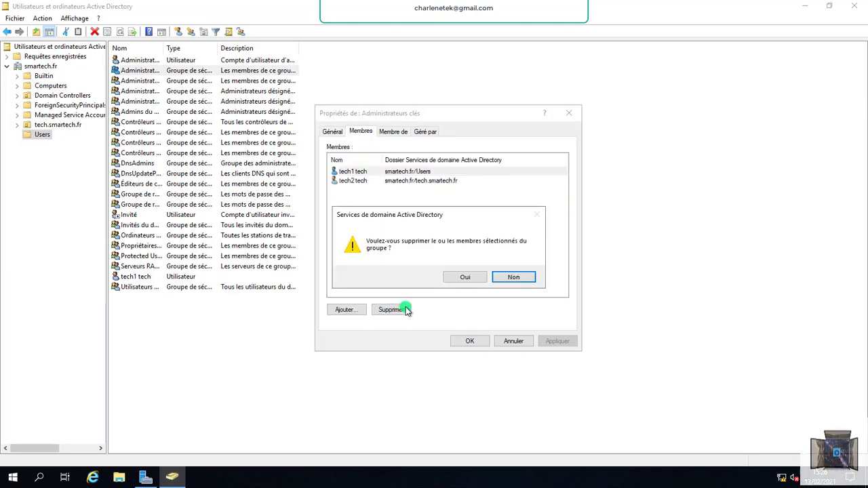
pyautogui.click(462, 278)
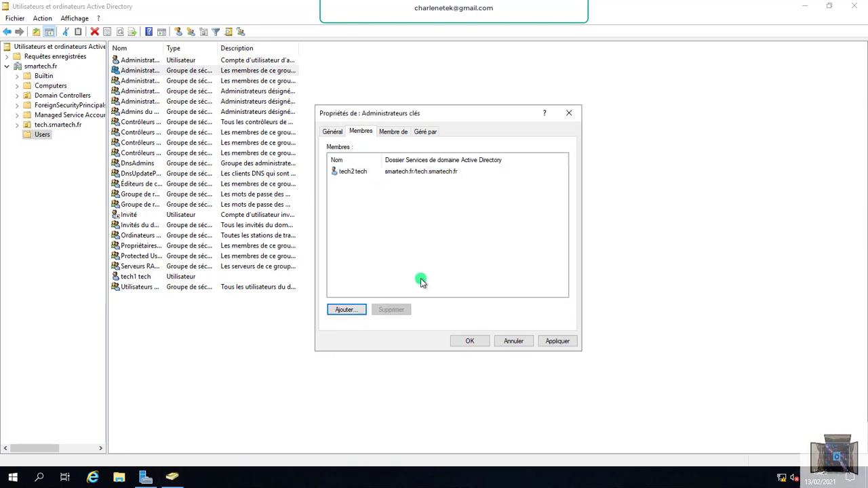
pyautogui.click(360, 171)
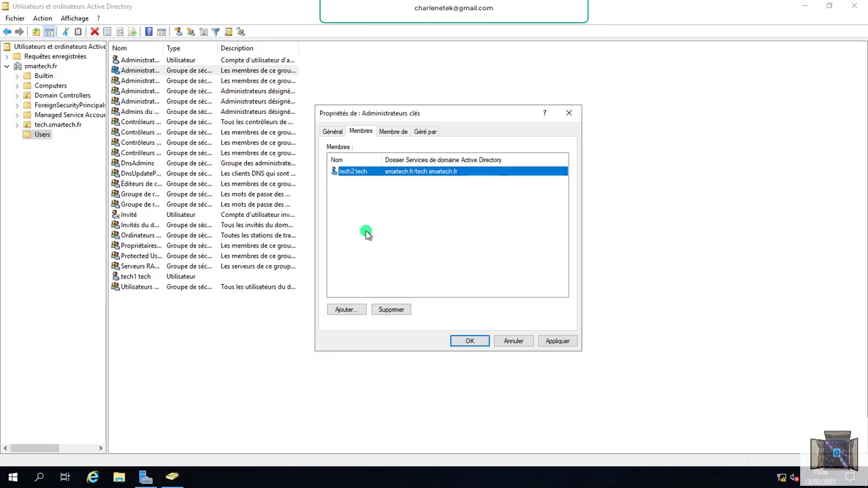
pyautogui.click(391, 310)
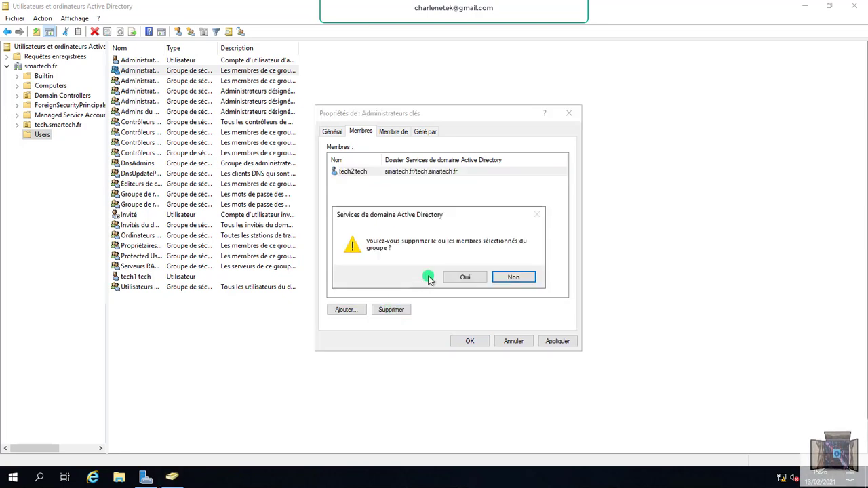
pyautogui.click(462, 278)
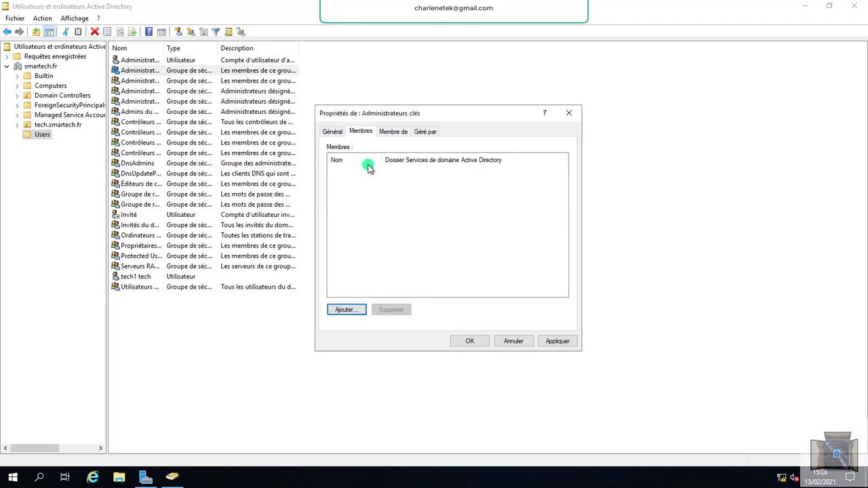
pyautogui.click(145, 81)
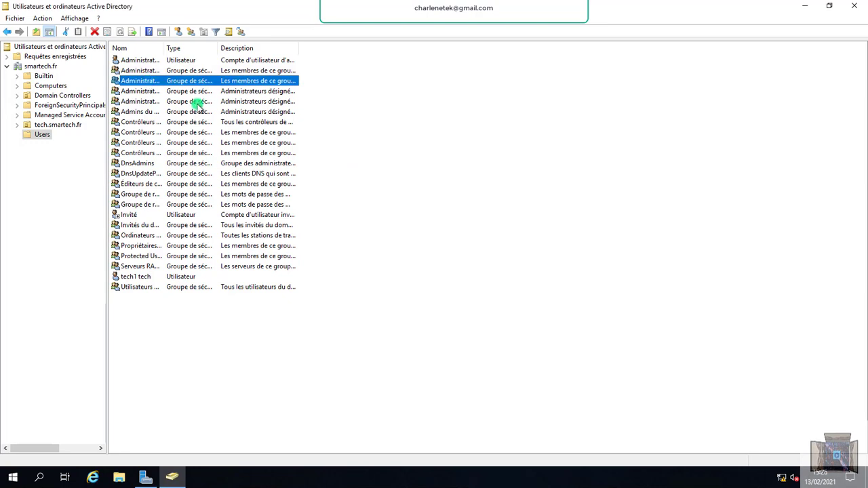
# Remove tech1 tech and tech2 tech from Administrateurs clés Entreprise, apply, and close it.
pyautogui.rightClick(138, 82)
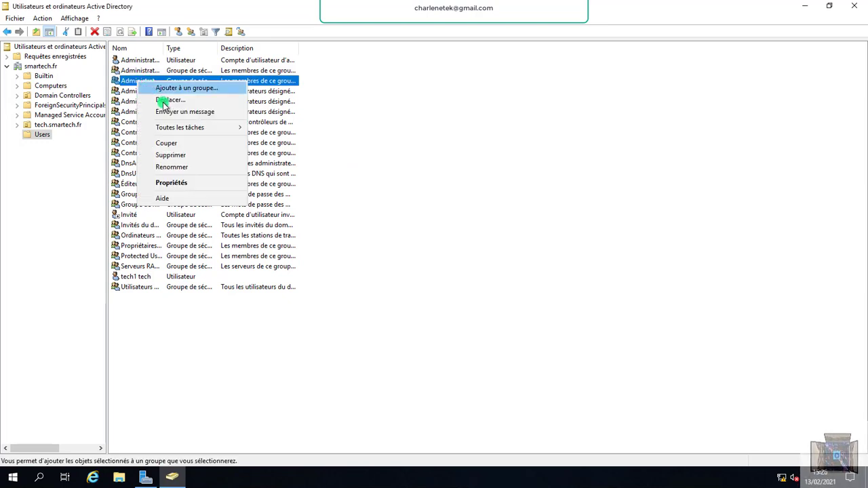
pyautogui.doubleClick(133, 82)
pyautogui.click(373, 145)
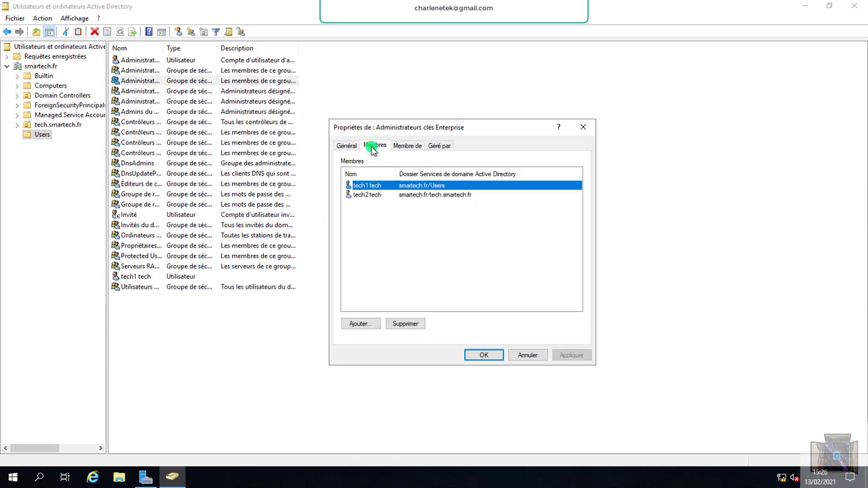
pyautogui.click(405, 324)
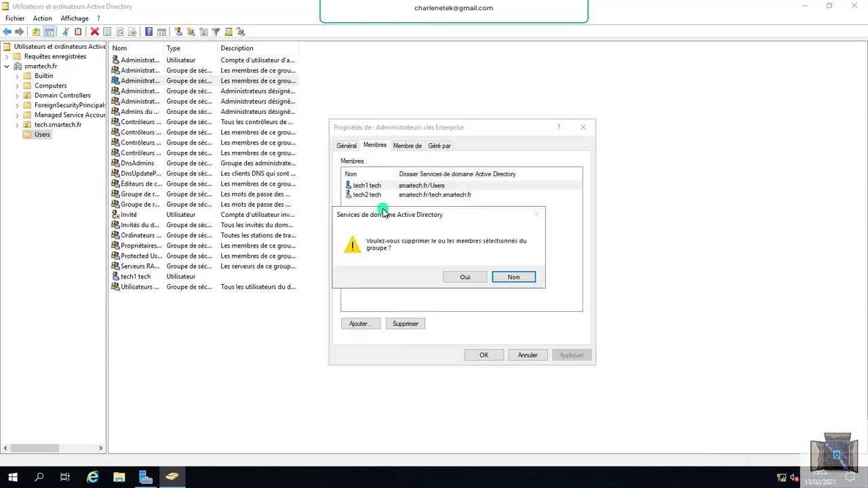
pyautogui.click(460, 276)
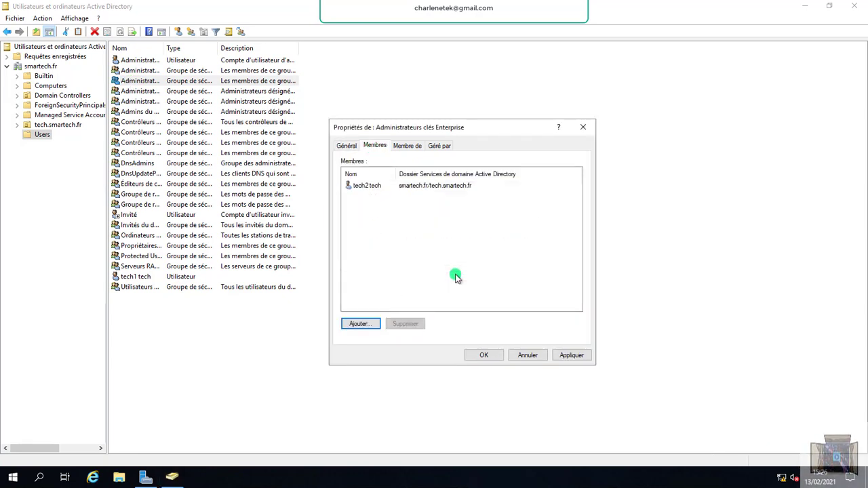
pyautogui.click(383, 187)
pyautogui.click(413, 324)
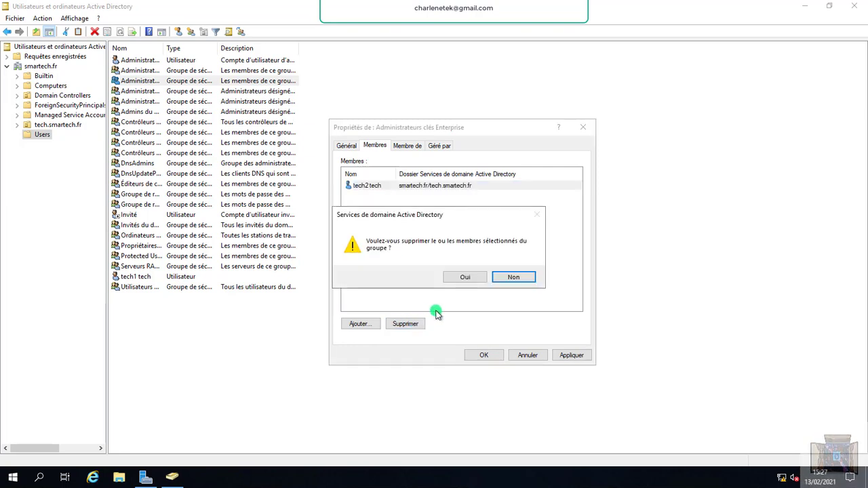
pyautogui.click(466, 277)
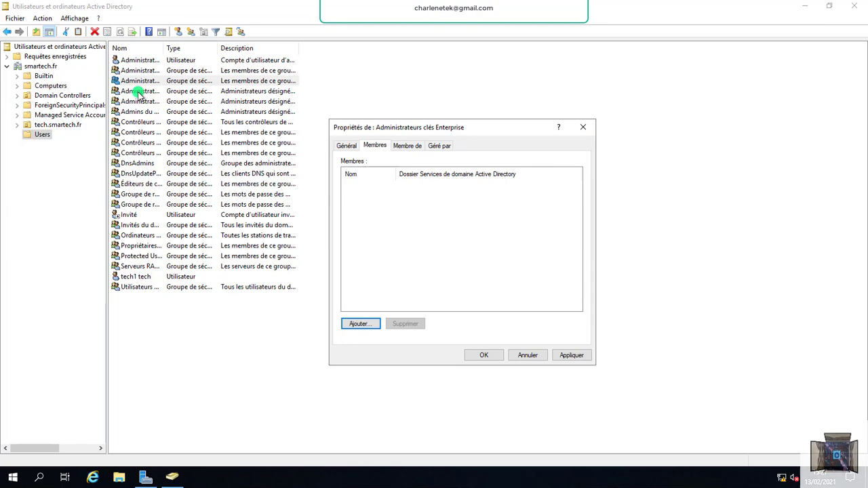
pyautogui.click(571, 356)
pyautogui.click(583, 127)
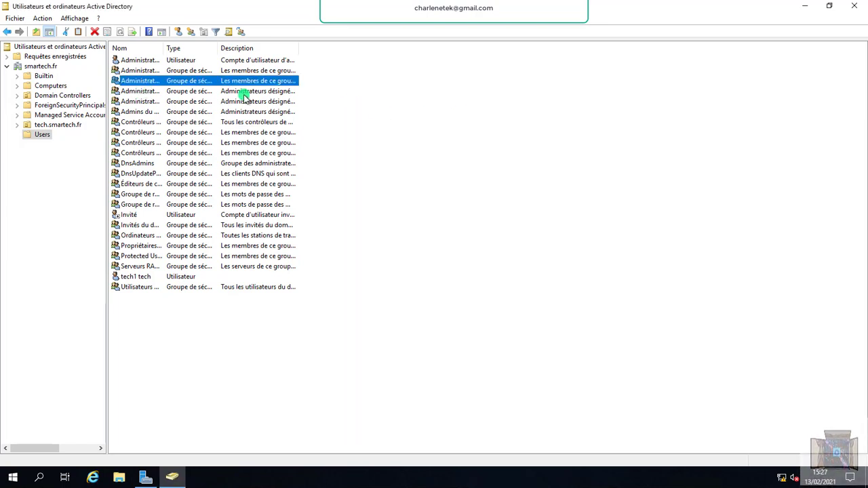
pyautogui.click(138, 95)
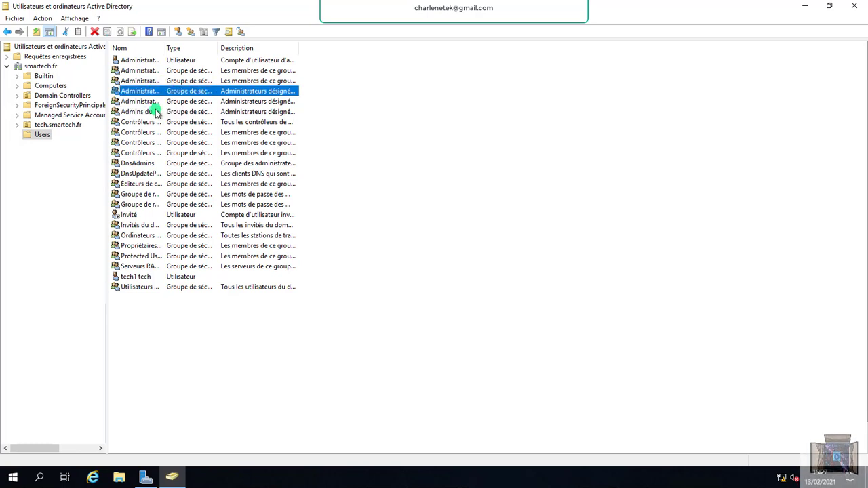
# Review Administrateur's Membre de tab and the Administrateurs group's members, then minimize the console.
pyautogui.doubleClick(174, 63)
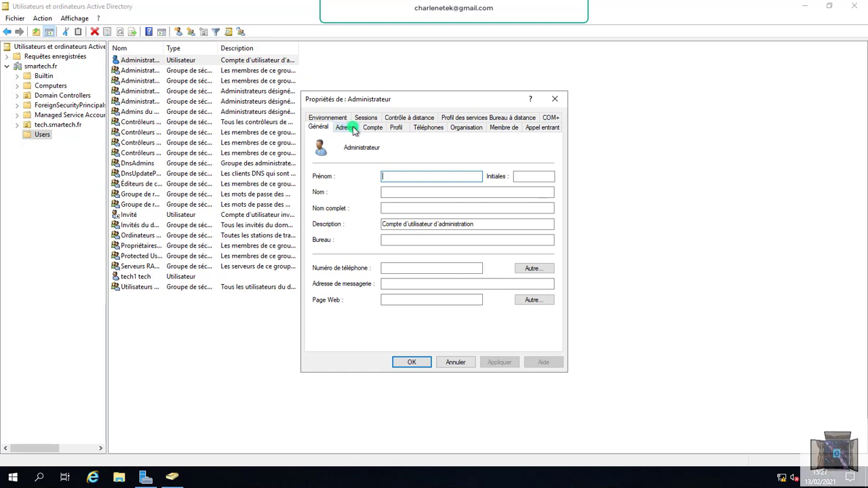
pyautogui.click(500, 128)
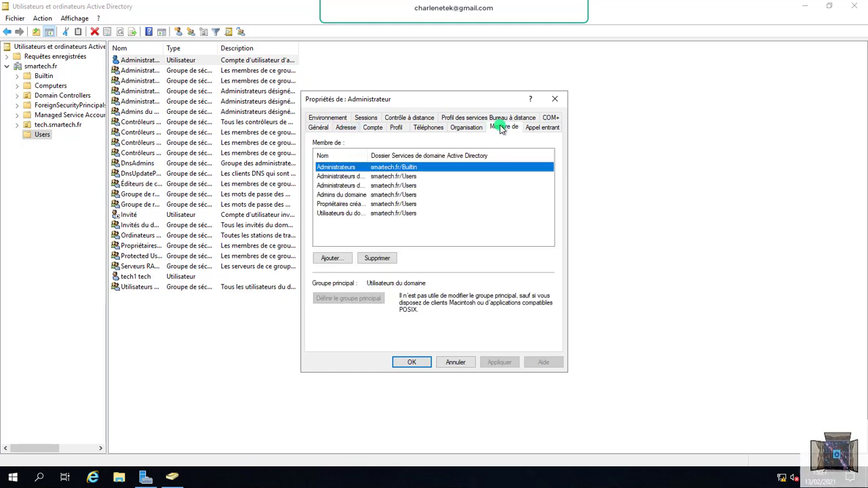
pyautogui.doubleClick(341, 167)
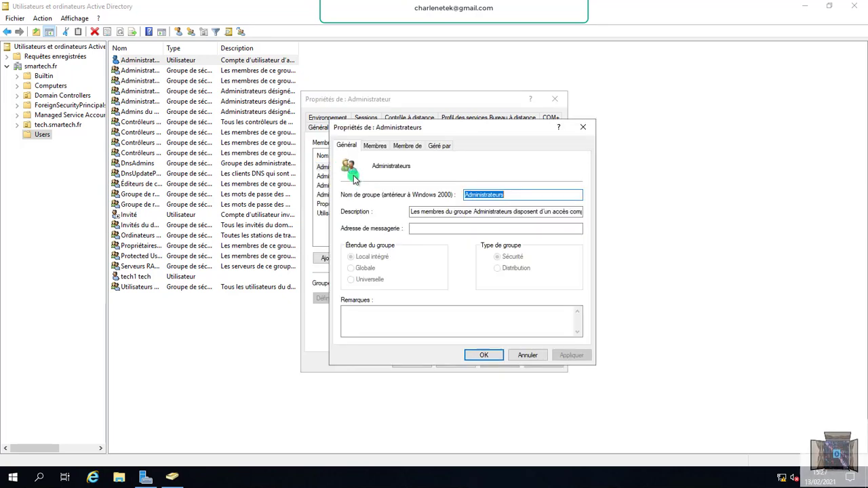
pyautogui.click(374, 146)
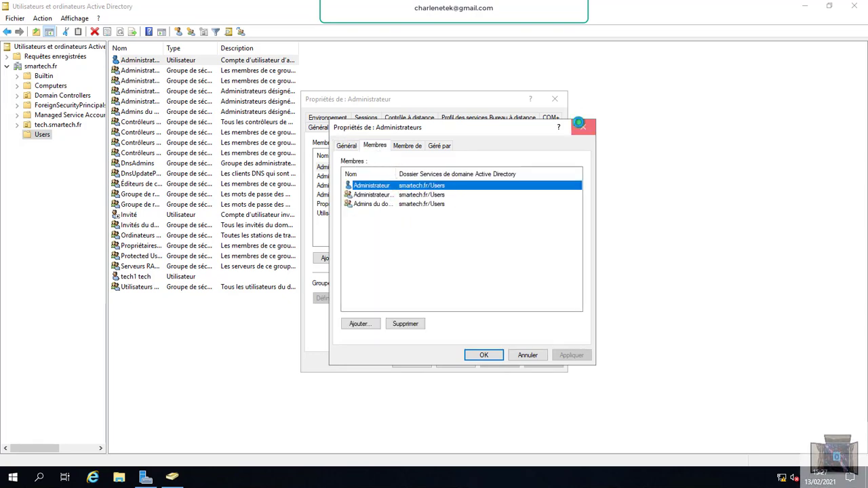
pyautogui.click(581, 127)
pyautogui.click(554, 99)
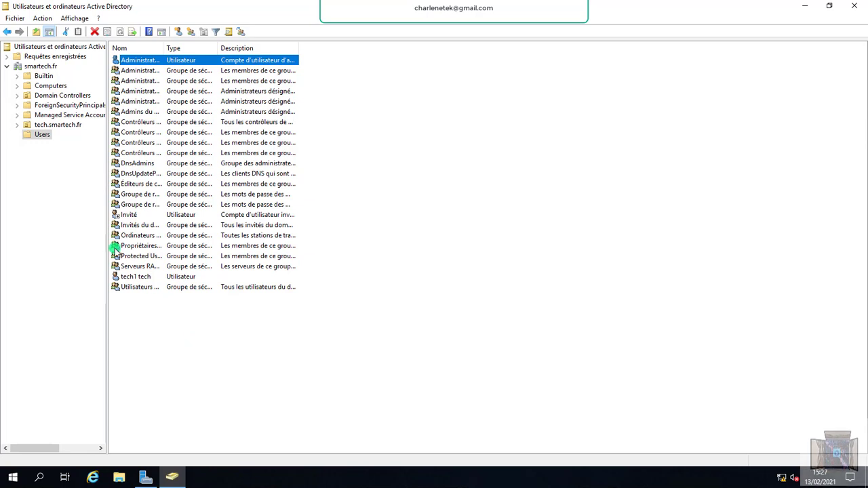
pyautogui.click(386, 199)
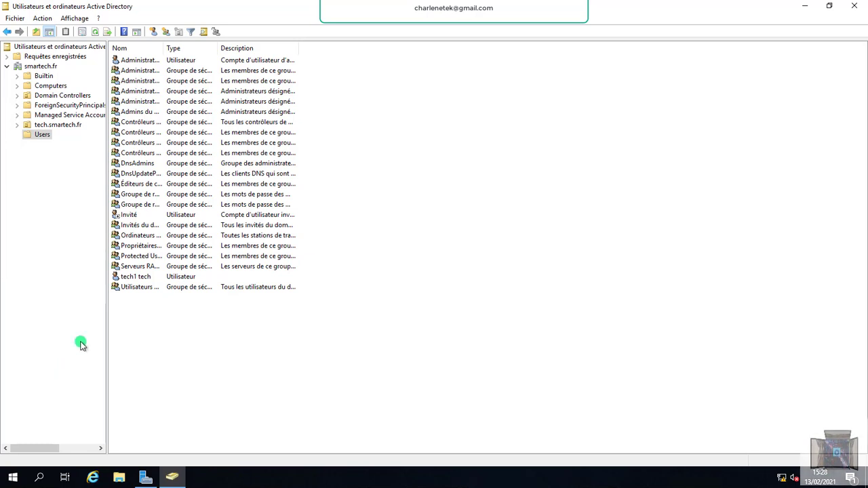
pyautogui.click(814, 6)
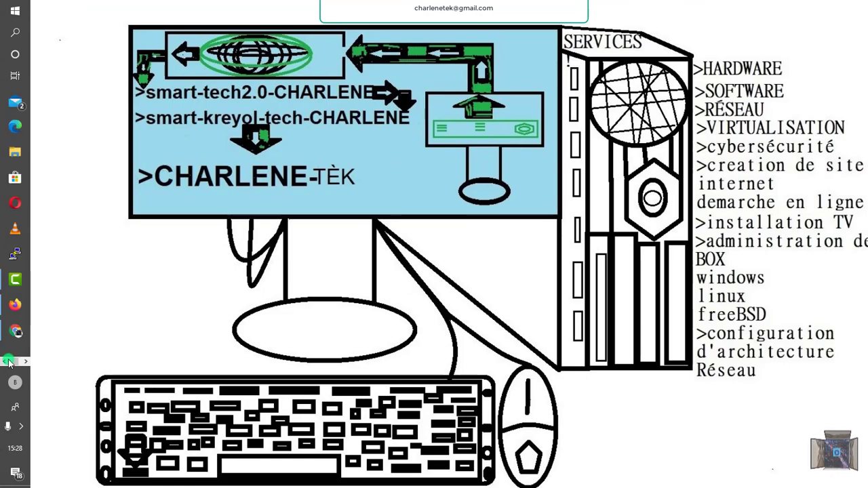
# Launch Chrome from the taskbar to load the channel's Facebook page.
pyautogui.click(20, 329)
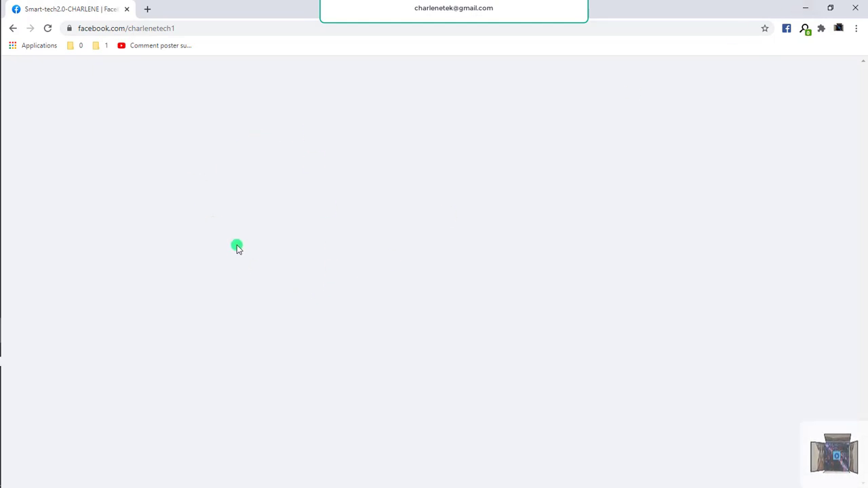
# Scroll the Facebook page down to its Vidéos and Playlists sections, then bring up the screen recorder's controls.
pyautogui.press('super')
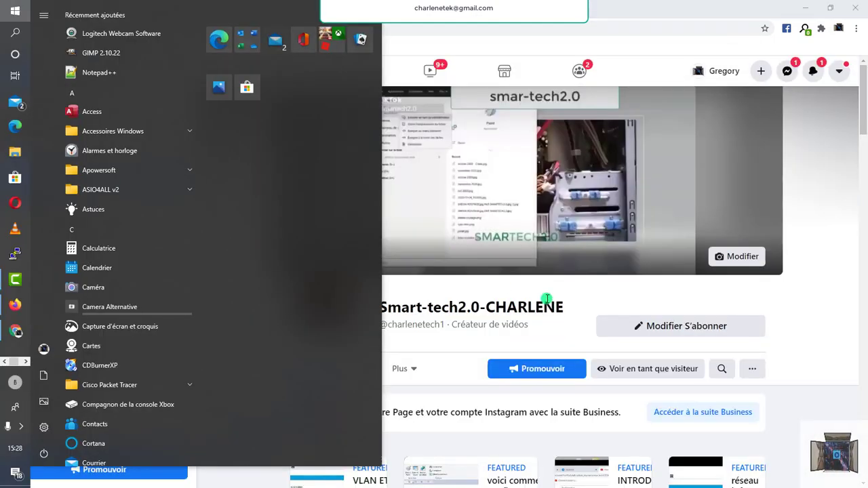
pyautogui.click(622, 52)
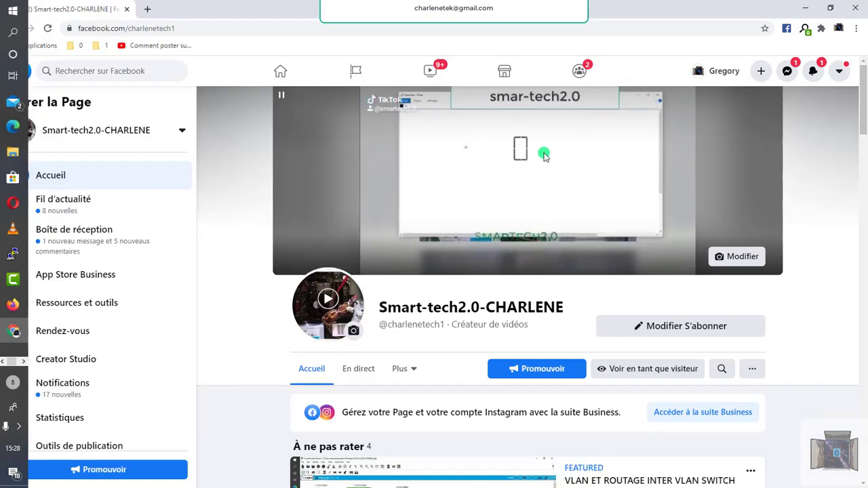
pyautogui.scroll(-5, 435, 224)
pyautogui.scroll(-7, 459, 259)
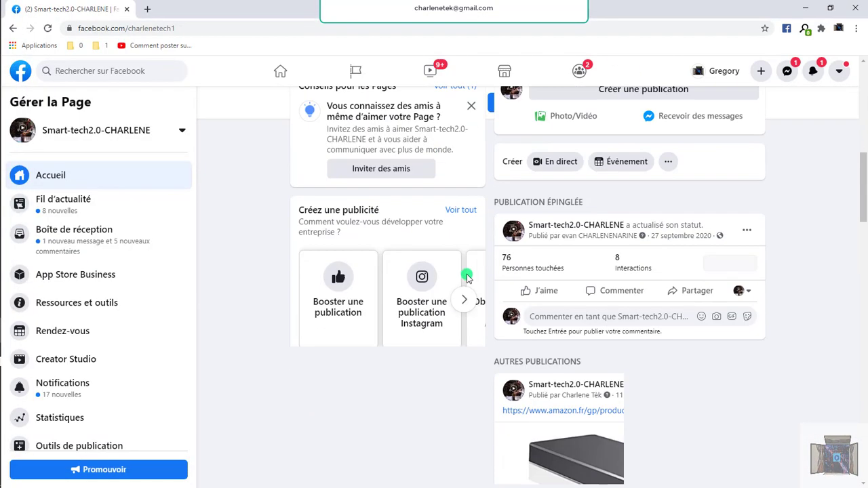
pyautogui.scroll(-5, 602, 287)
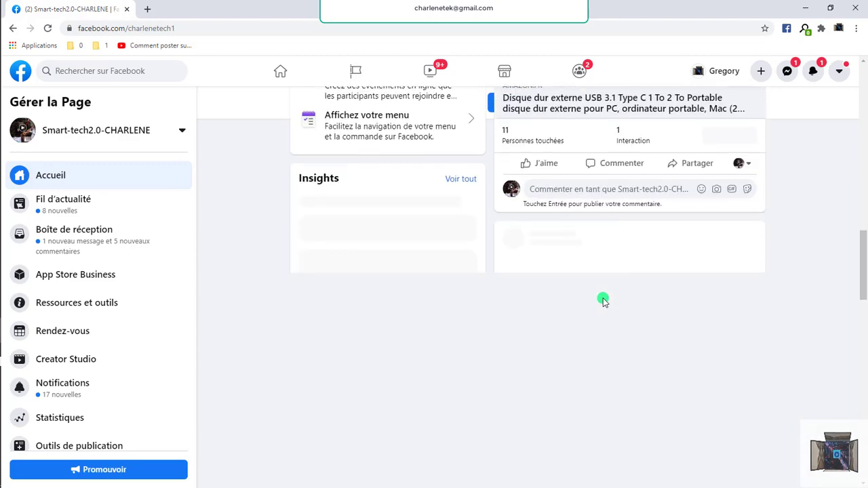
pyautogui.scroll(-10, 625, 258)
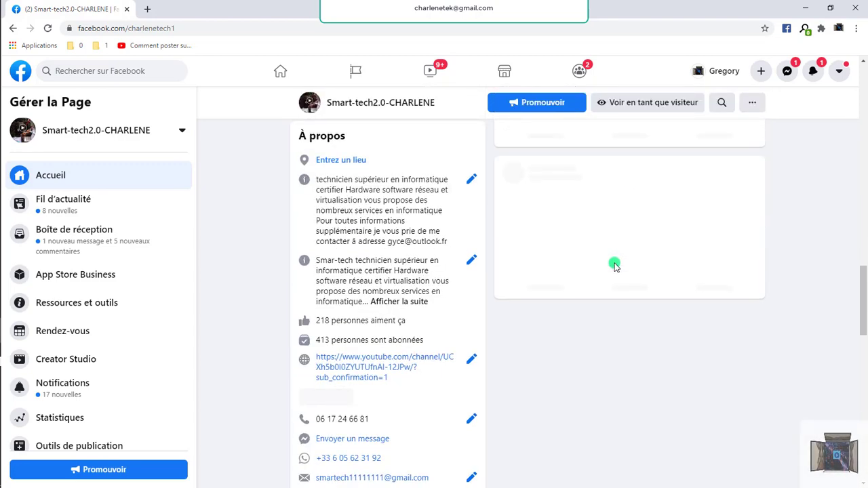
pyautogui.scroll(-5, 613, 273)
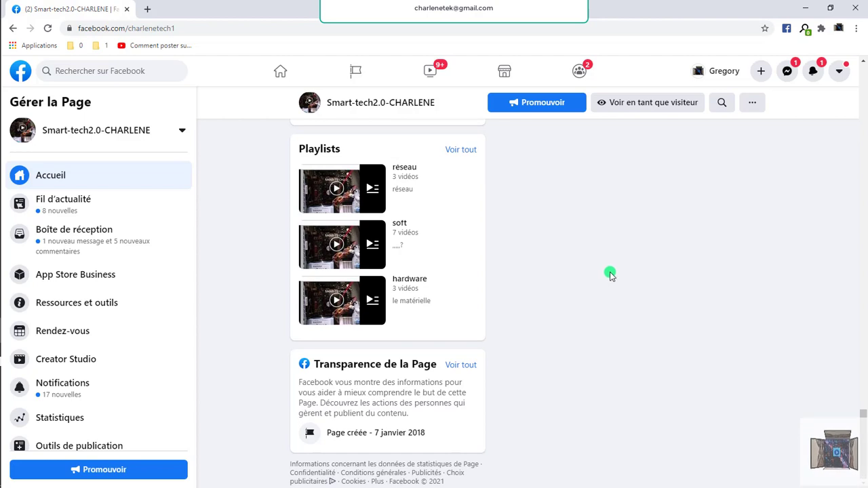
pyautogui.scroll(4, 598, 275)
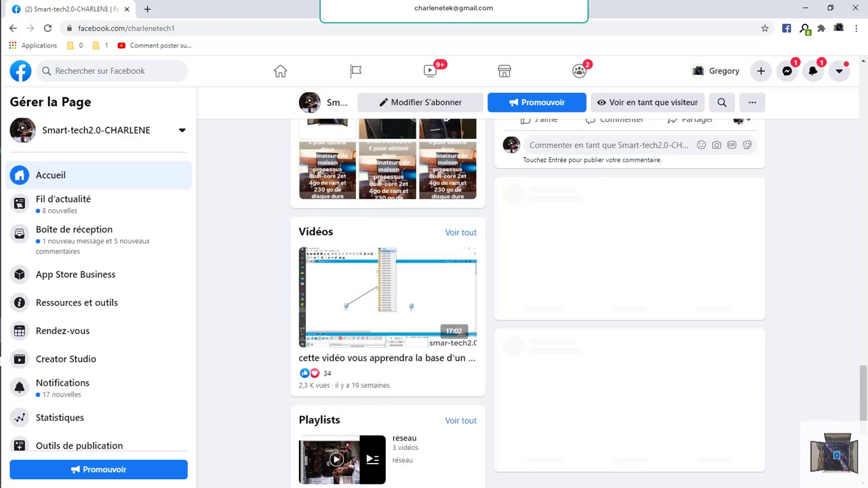
pyautogui.moveTo(2, 305)
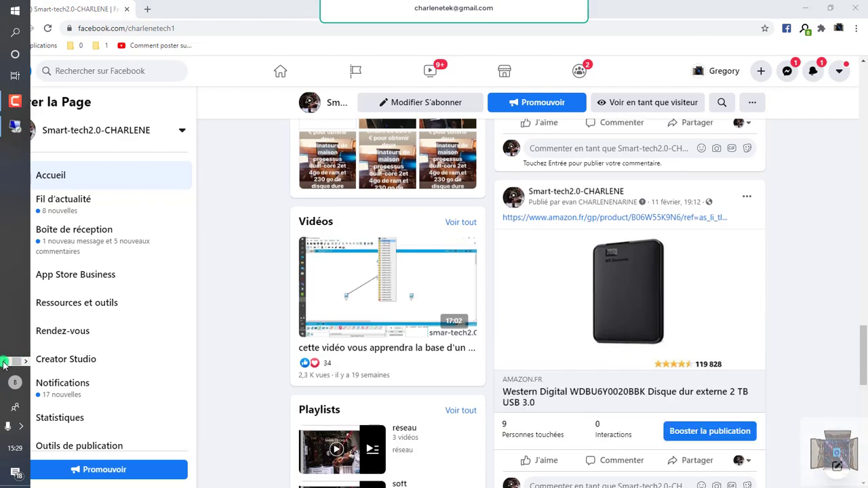
pyautogui.click(9, 103)
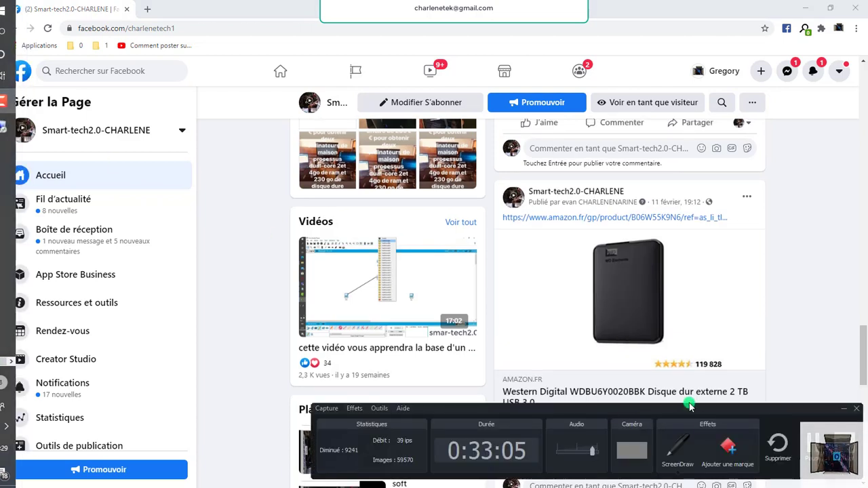